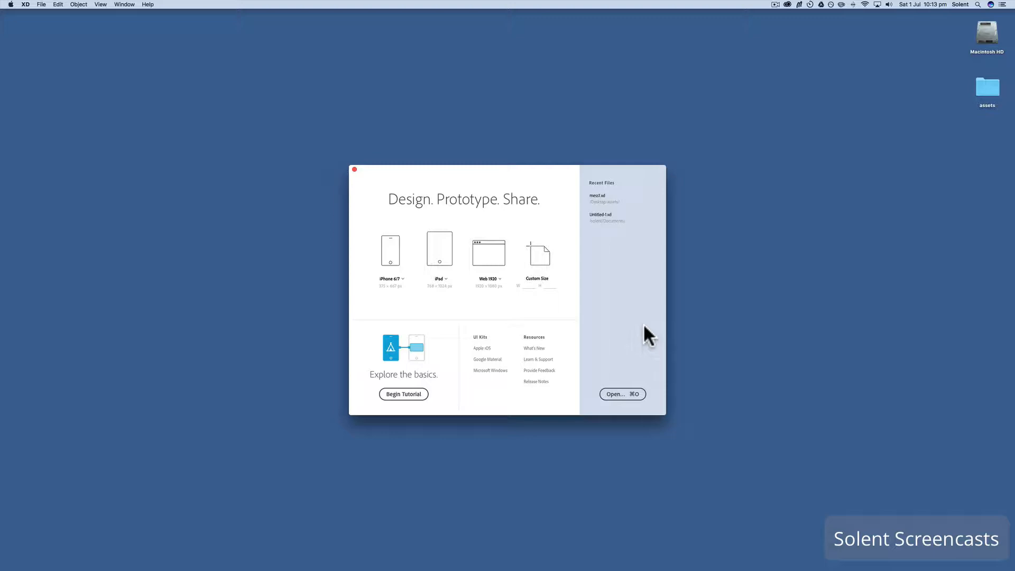
Step: Create a new iPhone 6/7 document in a full-size window and rename its artboard home
click(395, 254)
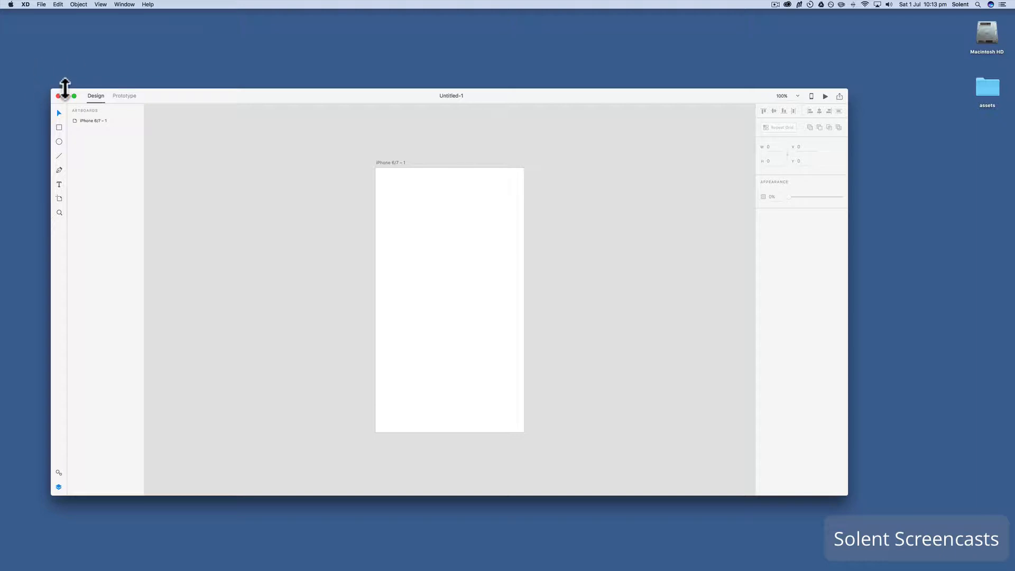
click(74, 96)
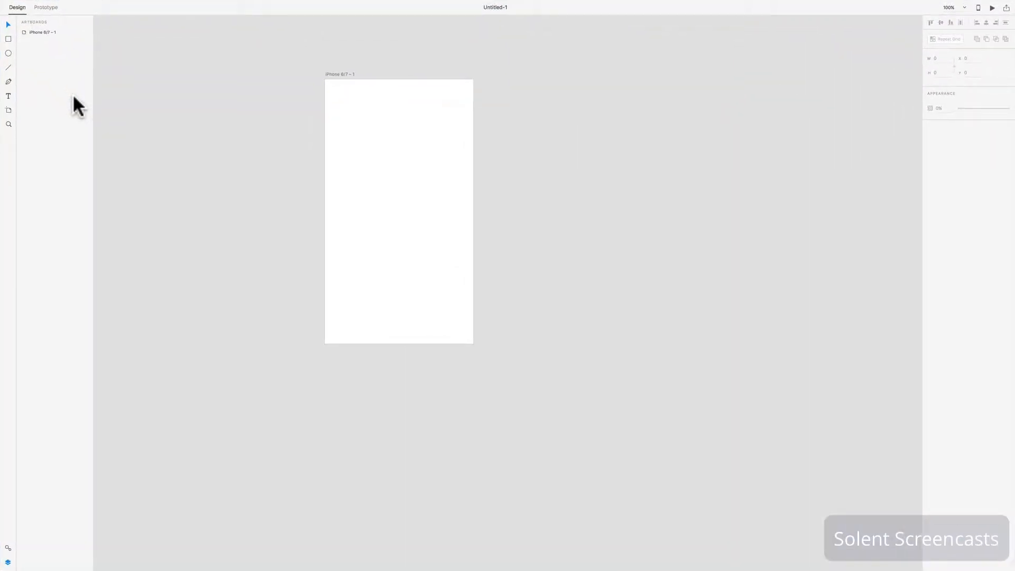
click(342, 71)
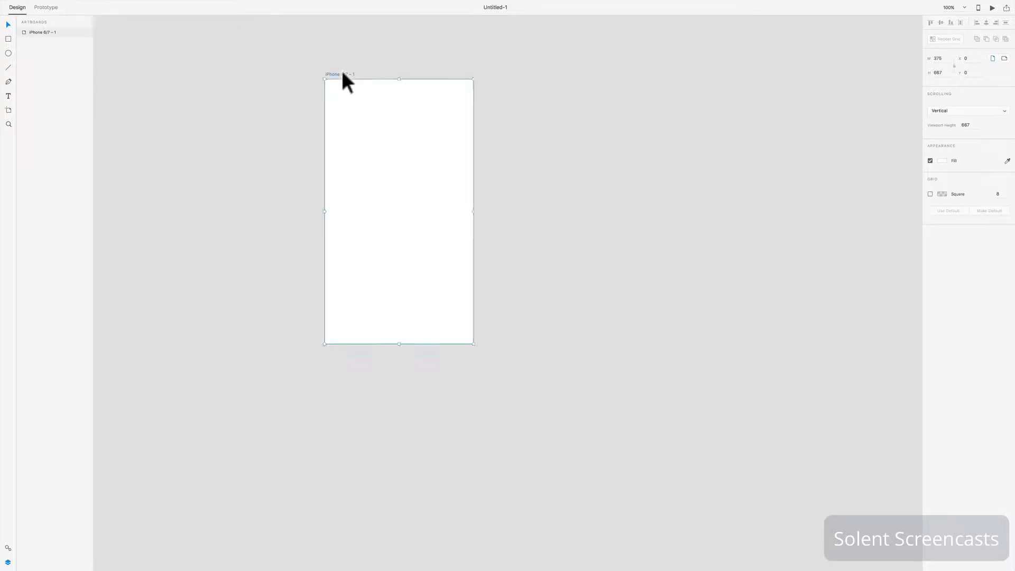
double_click(342, 71)
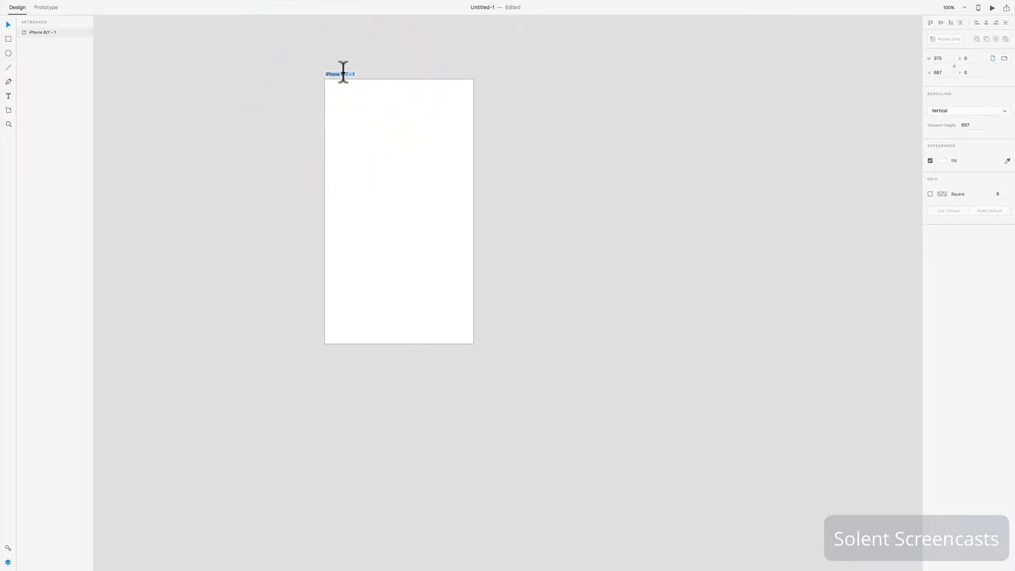
text(home)
click(374, 124)
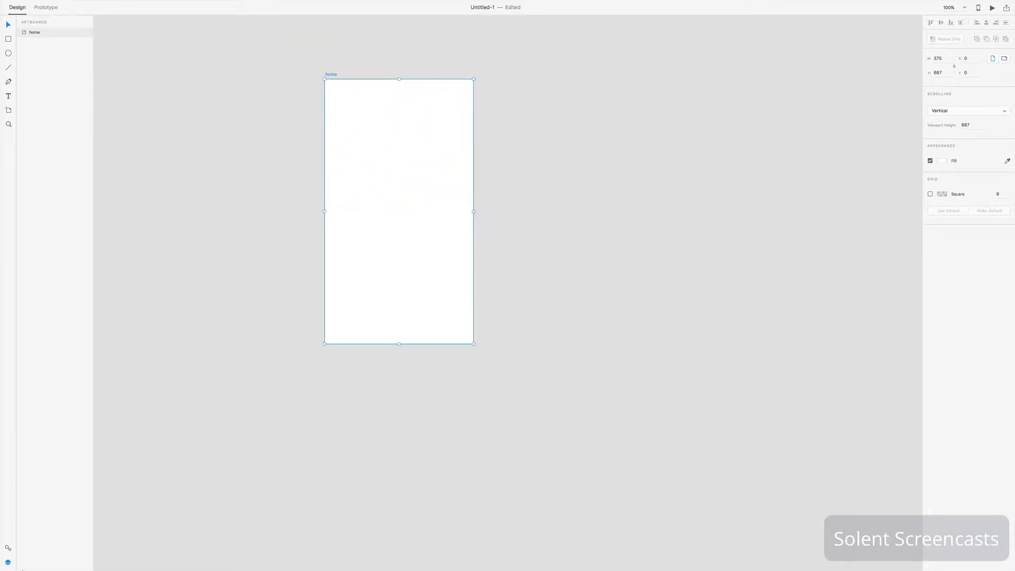
click(8, 549)
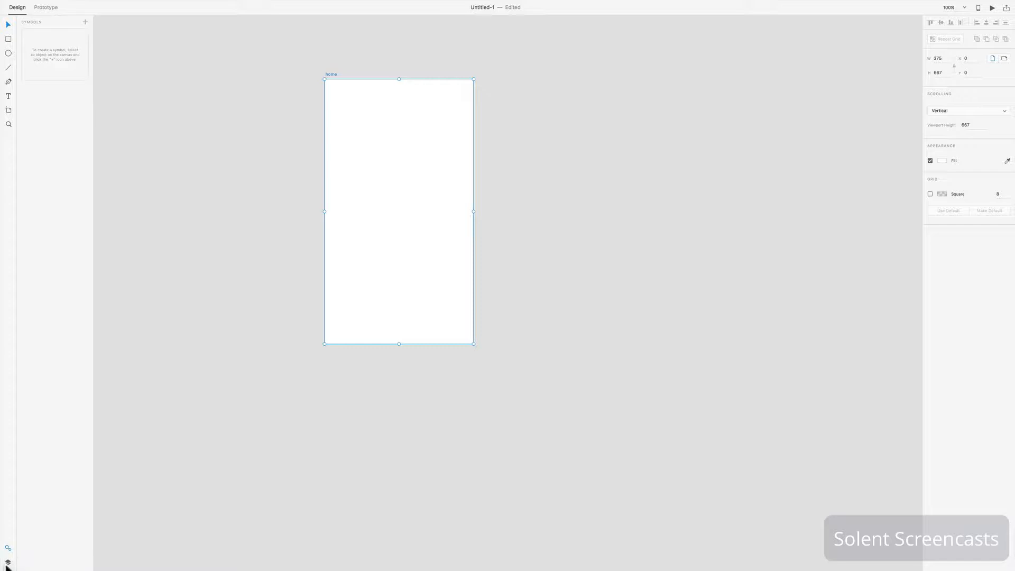
click(8, 564)
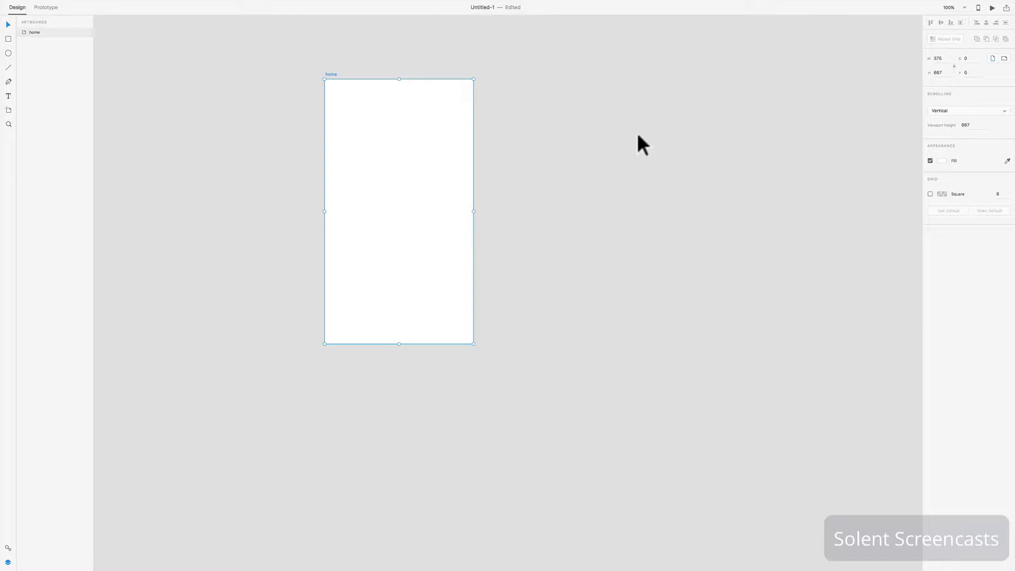
Step: Turn on the square grid for the home artboard and set its size to 25
click(931, 194)
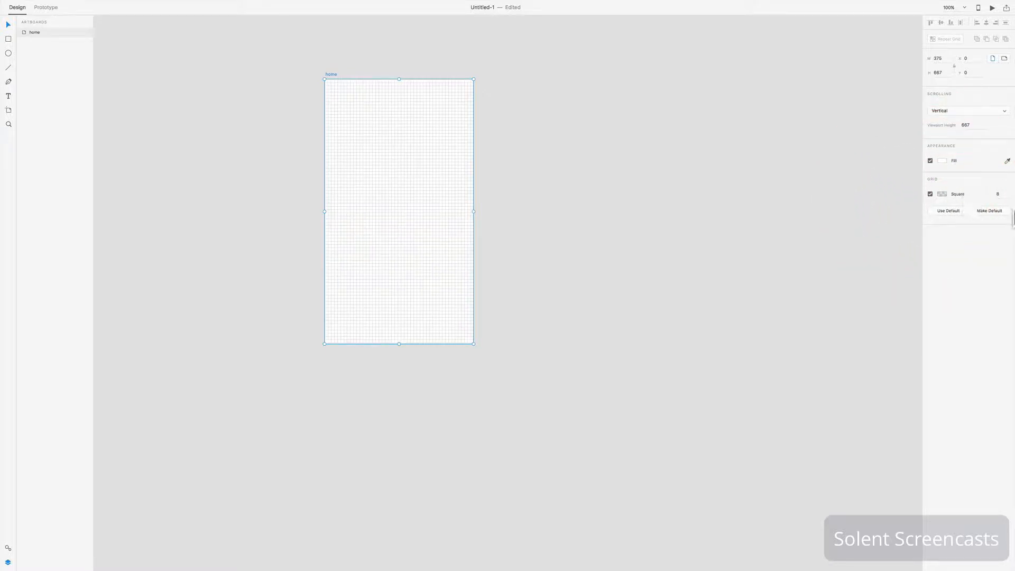
click(990, 194)
key(Return)
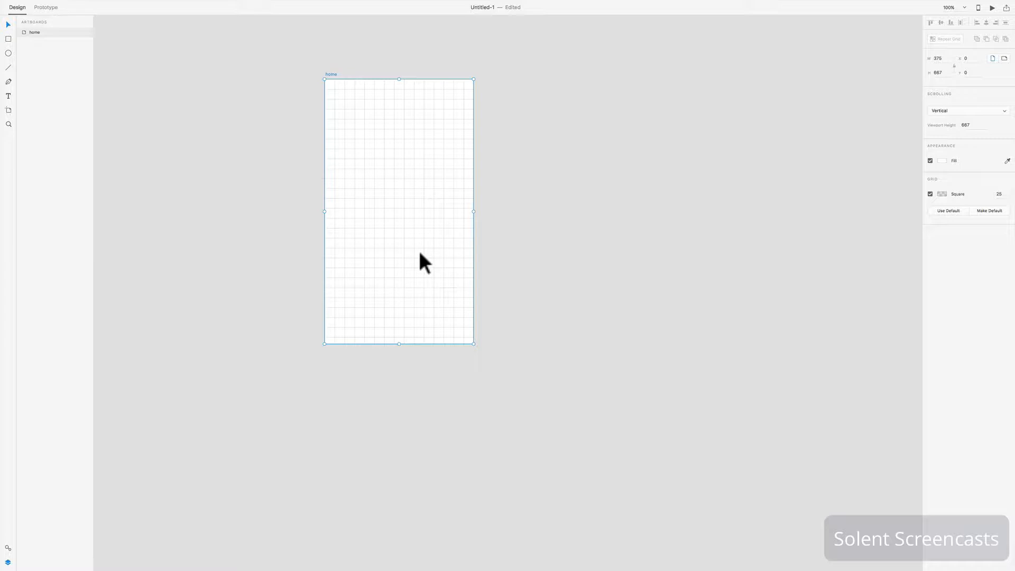
Step: Move the home artboard slightly, to about X 17, Y -8
key(super+equal)
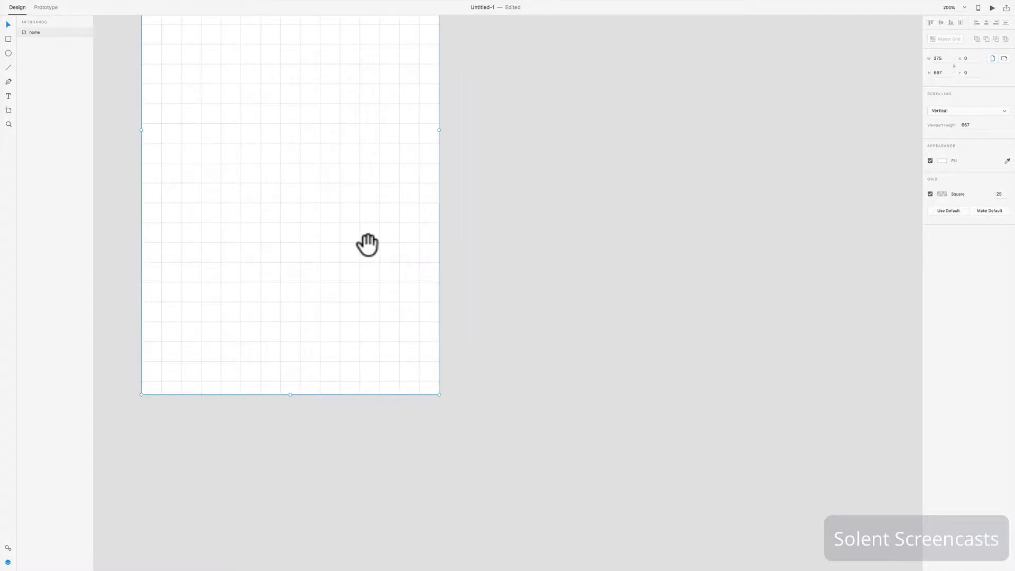
drag(311, 208, 440, 357)
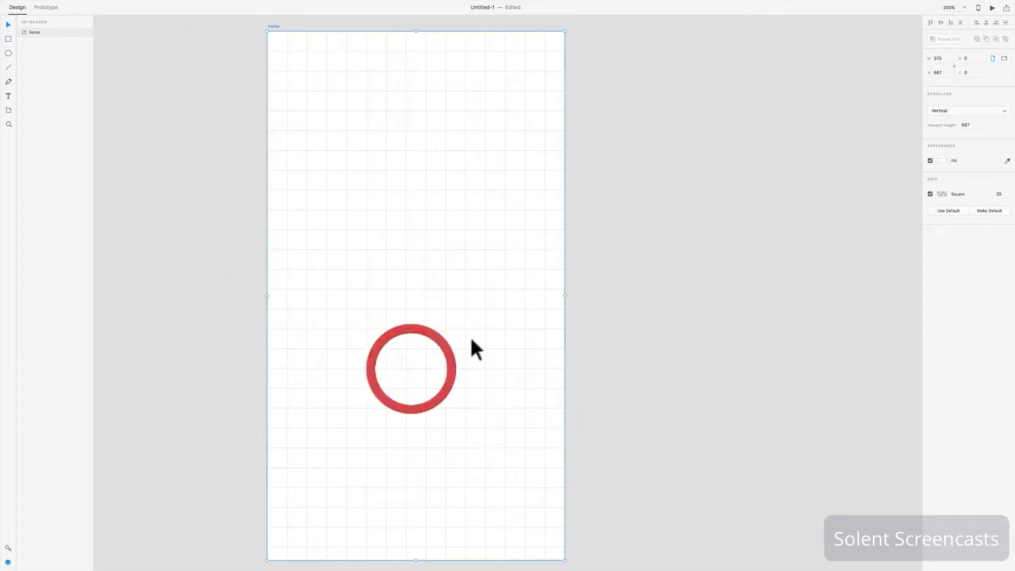
click(410, 251)
scroll(411, 252, up, 4)
scroll(411, 251, down, 5)
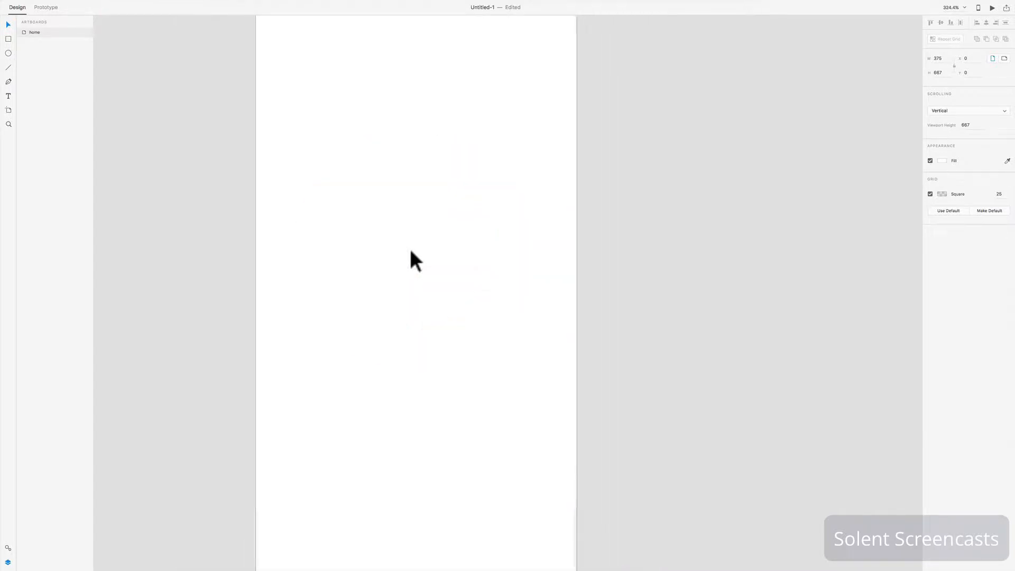
scroll(411, 252, up, 2)
scroll(411, 252, down, 2)
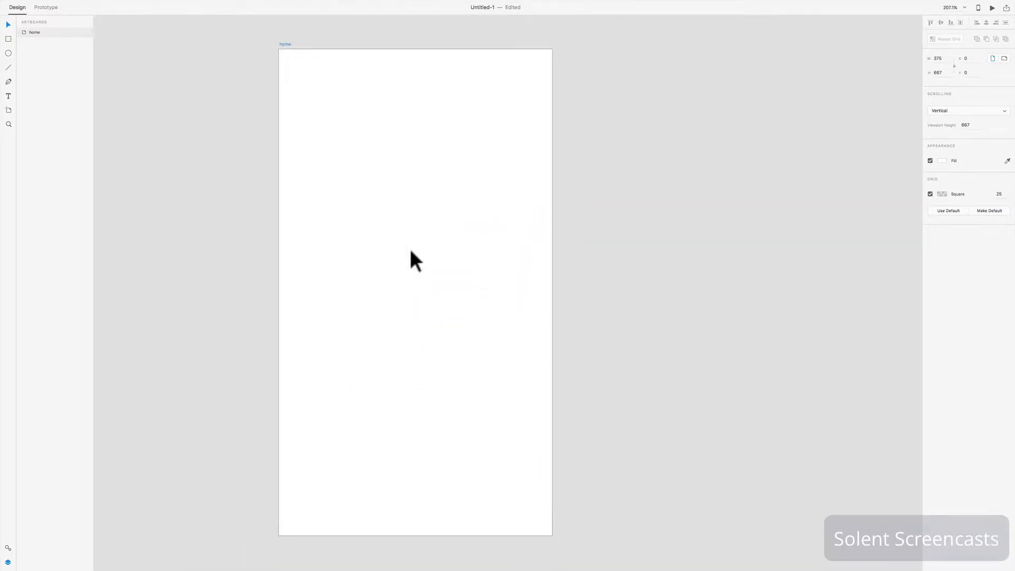
scroll(411, 252, up, 2)
scroll(411, 251, up, 1)
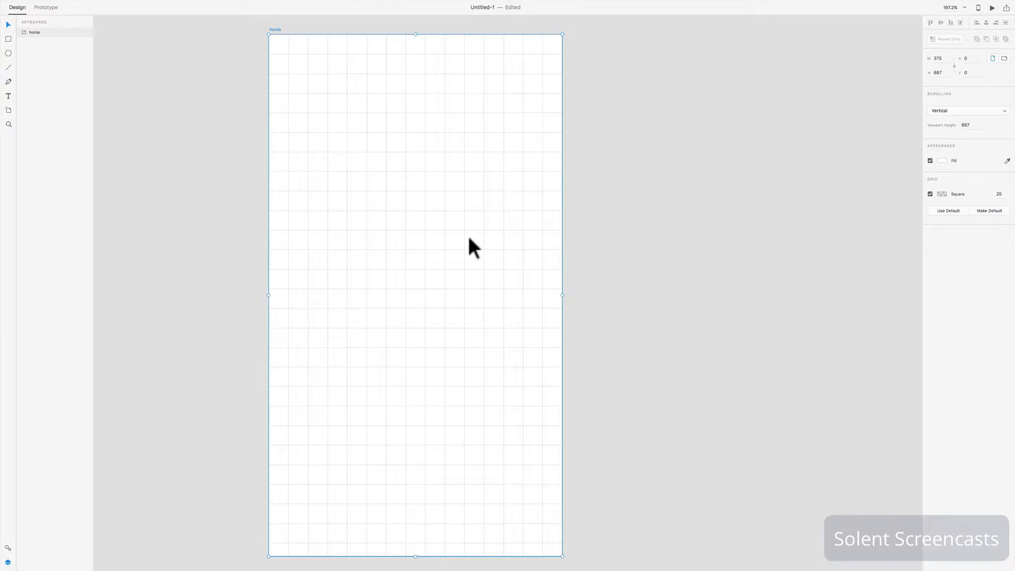
drag(494, 239, 507, 233)
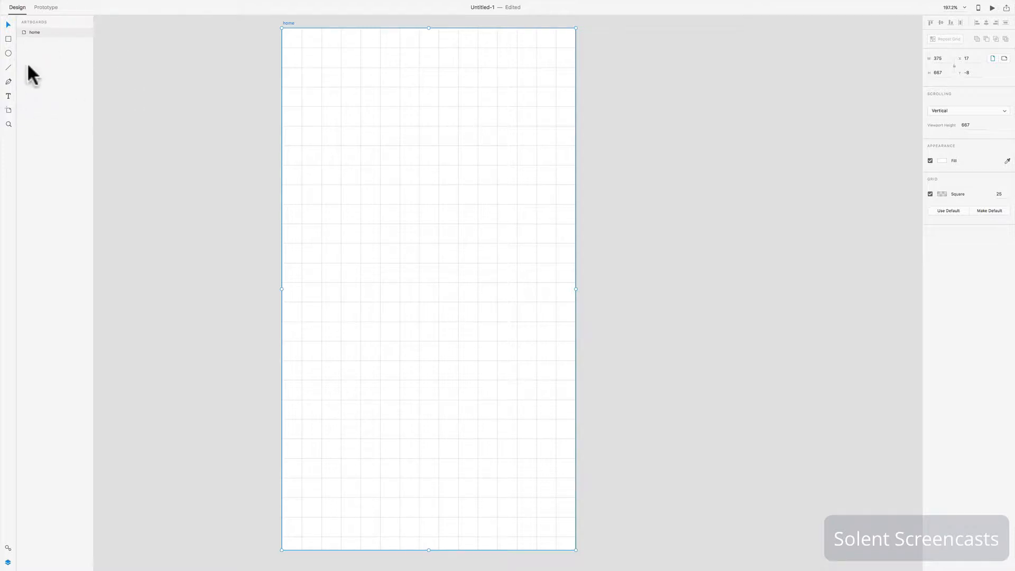
Step: Draw a circle about 176 px in diameter from its centre, on the vertical centre line near the top of the home artboard
click(8, 53)
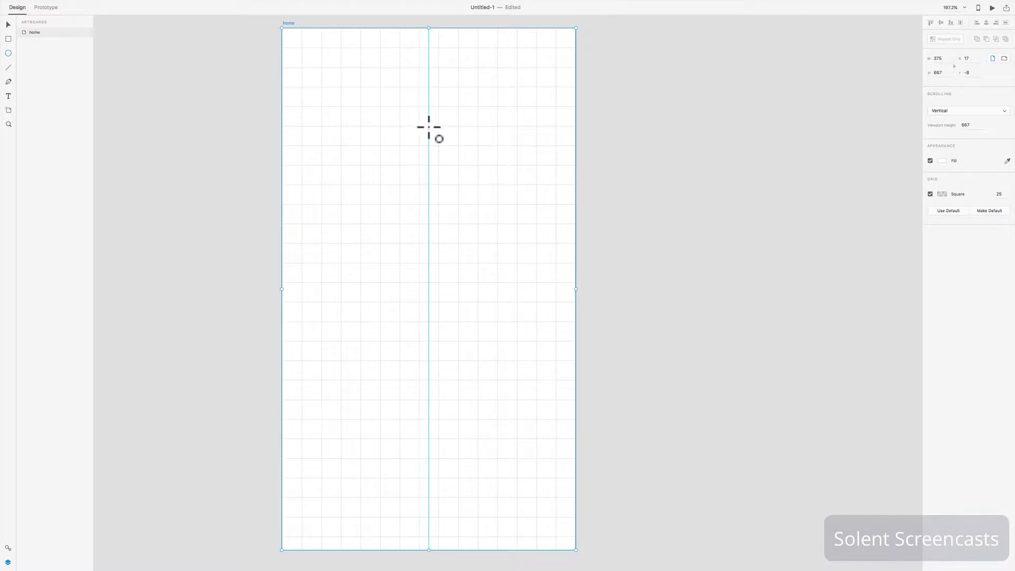
click(429, 127)
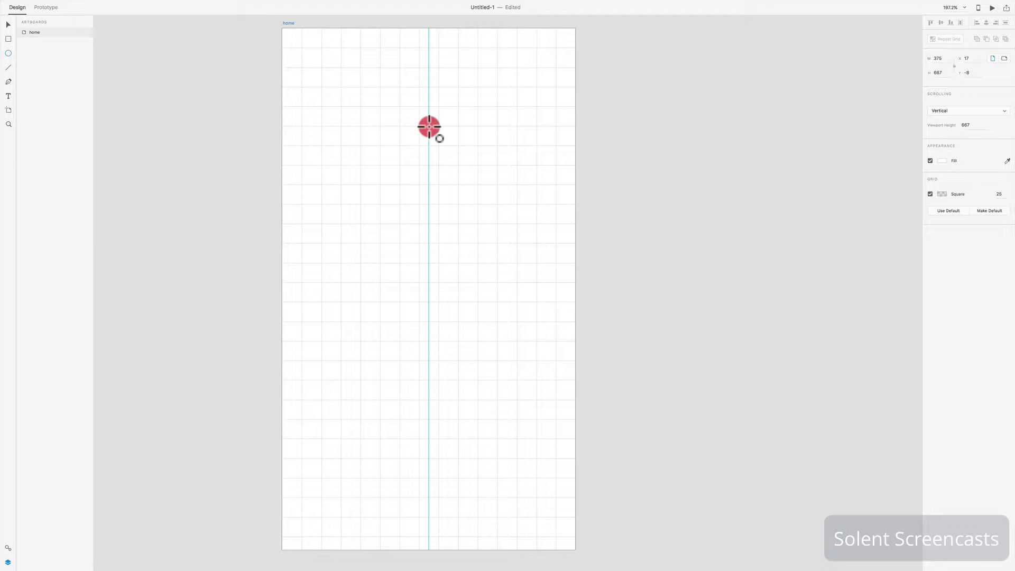
mouse_move(429, 126)
mouse_down()
mouse_move(512, 39)
mouse_move(500, 53)
mouse_up()
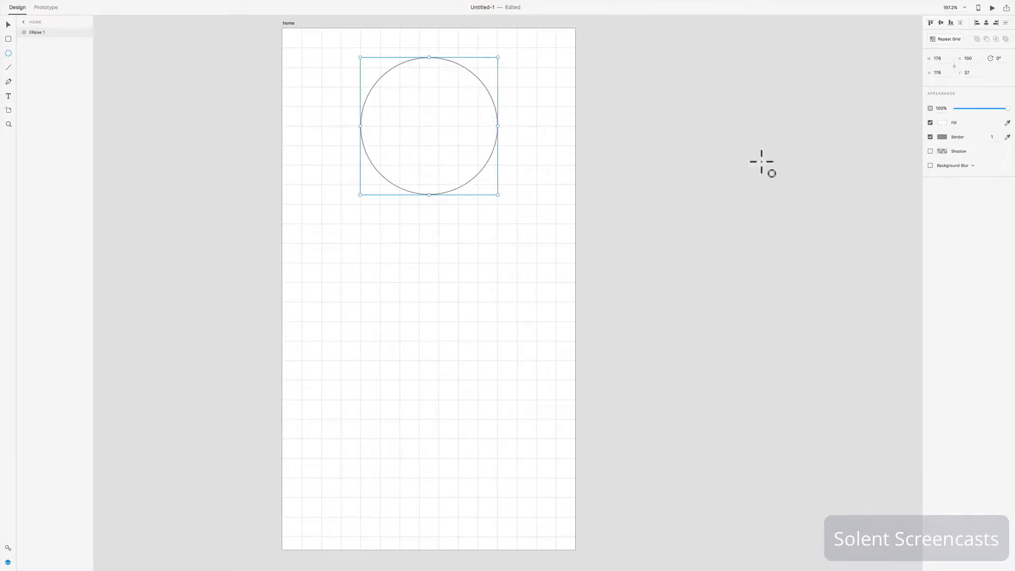
Step: Fill the circle with a light grey of hue 0, saturation 3 and brightness 87
click(943, 124)
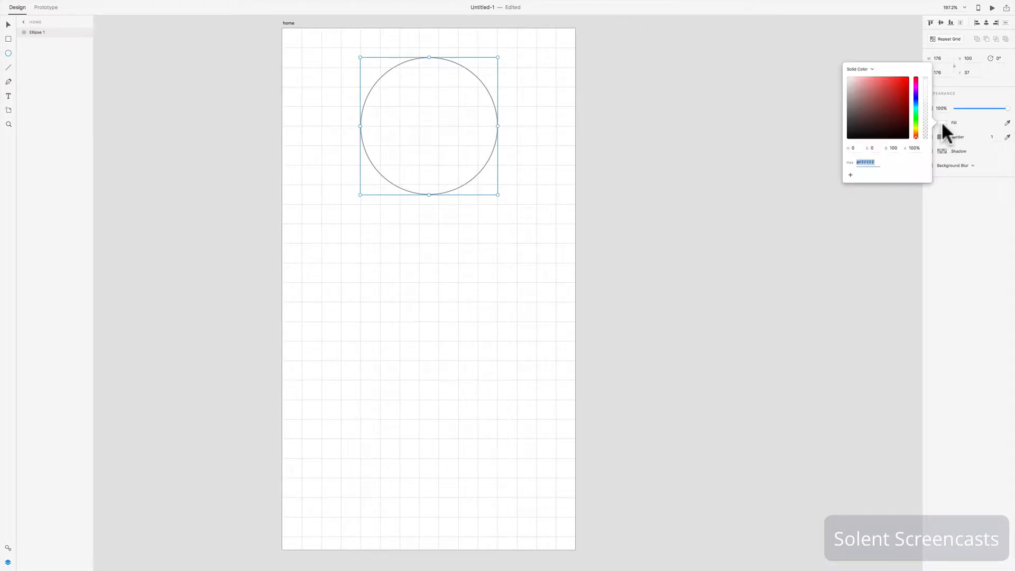
click(848, 93)
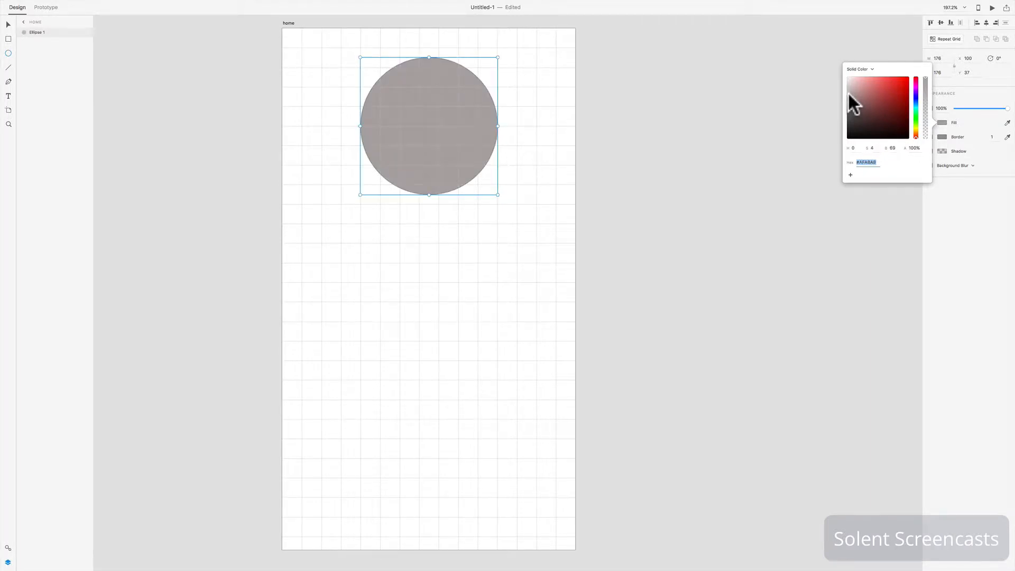
click(849, 90)
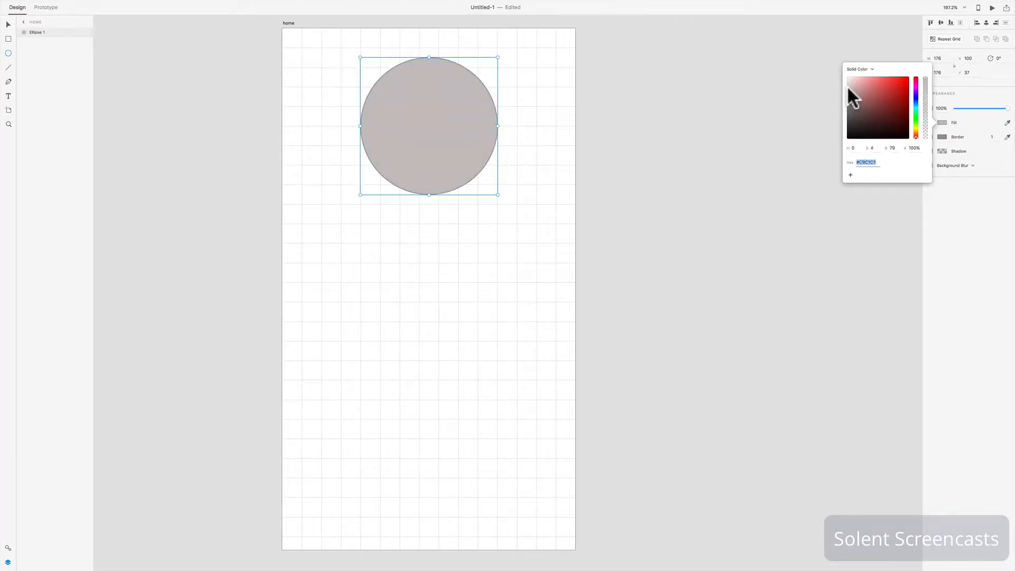
click(848, 84)
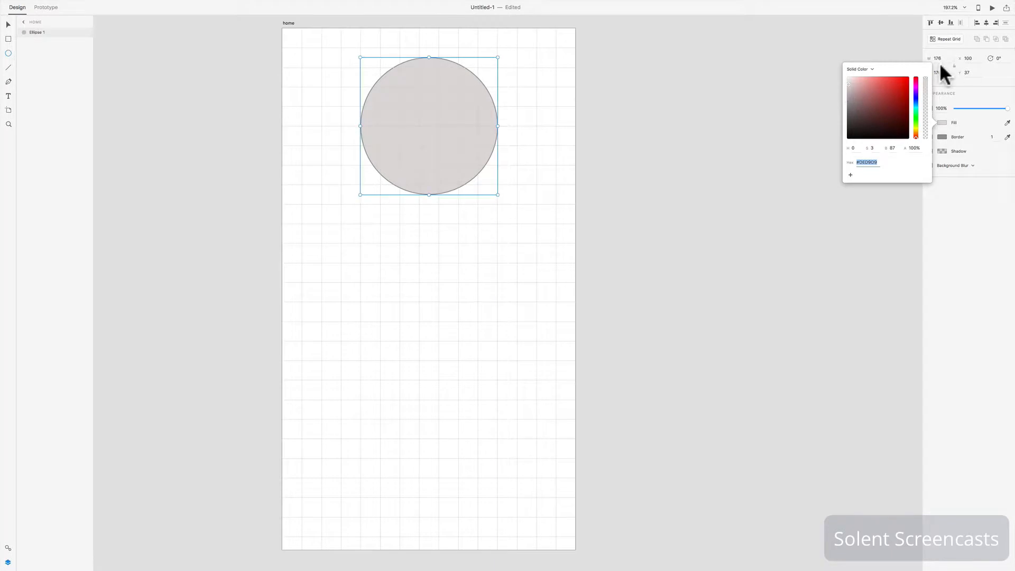
click(1000, 278)
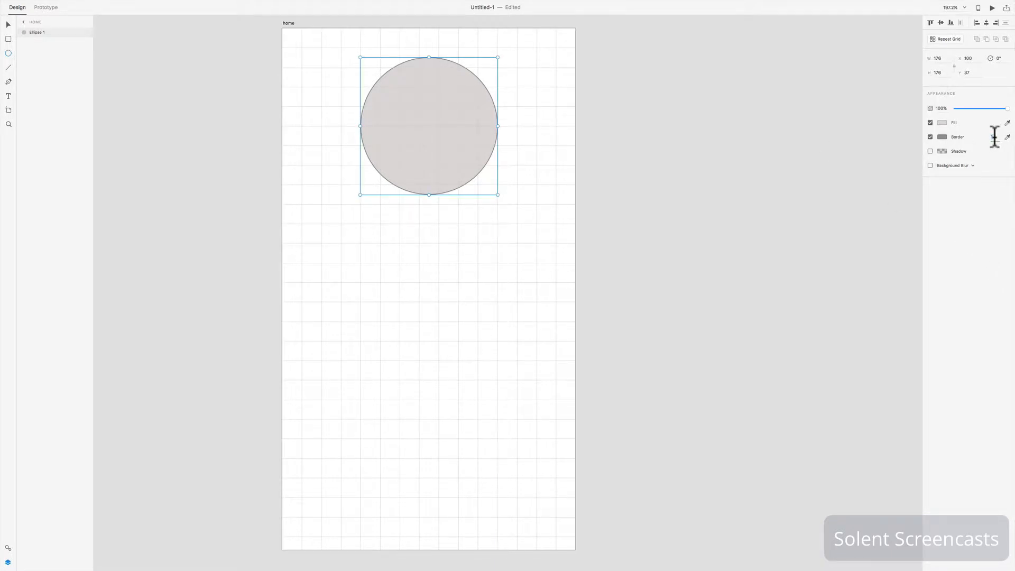
Step: Set the circle's border width to 3
click(995, 137)
text(3)
key(Return)
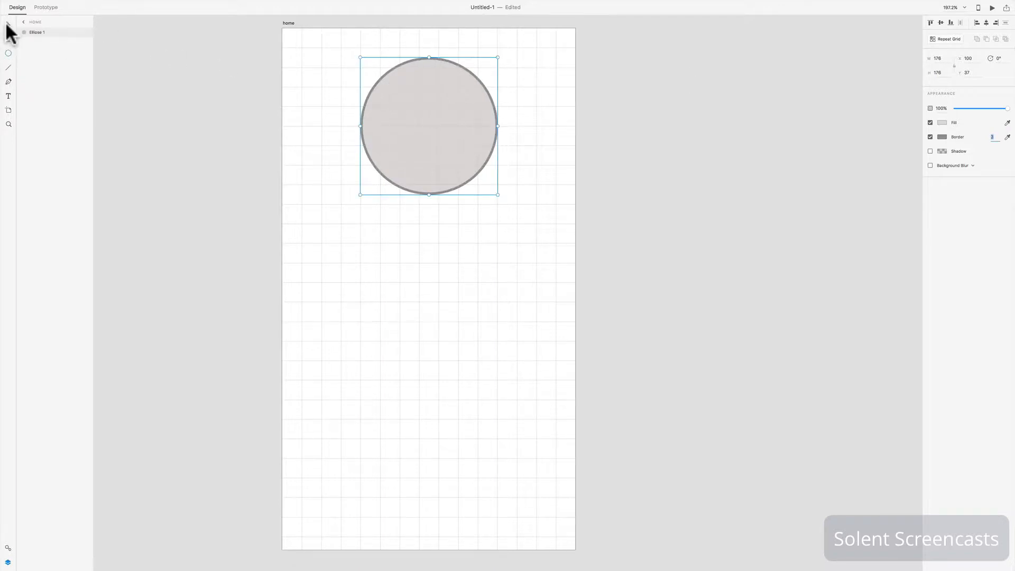
Step: Move the circle down the artboard to X 100, Y 50, undoing the extra nudges
click(8, 25)
drag(475, 144, 463, 151)
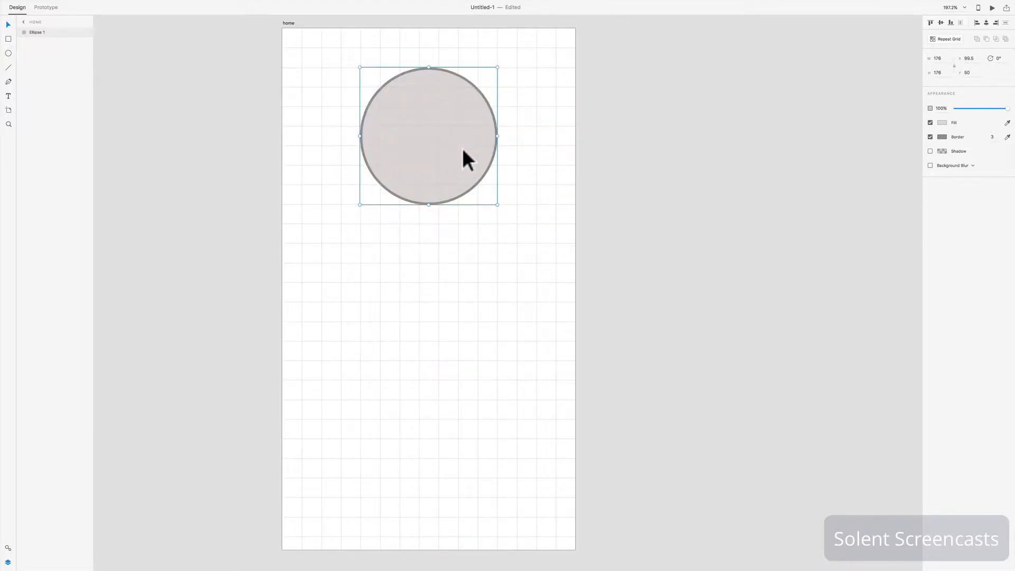
drag(463, 147, 462, 157)
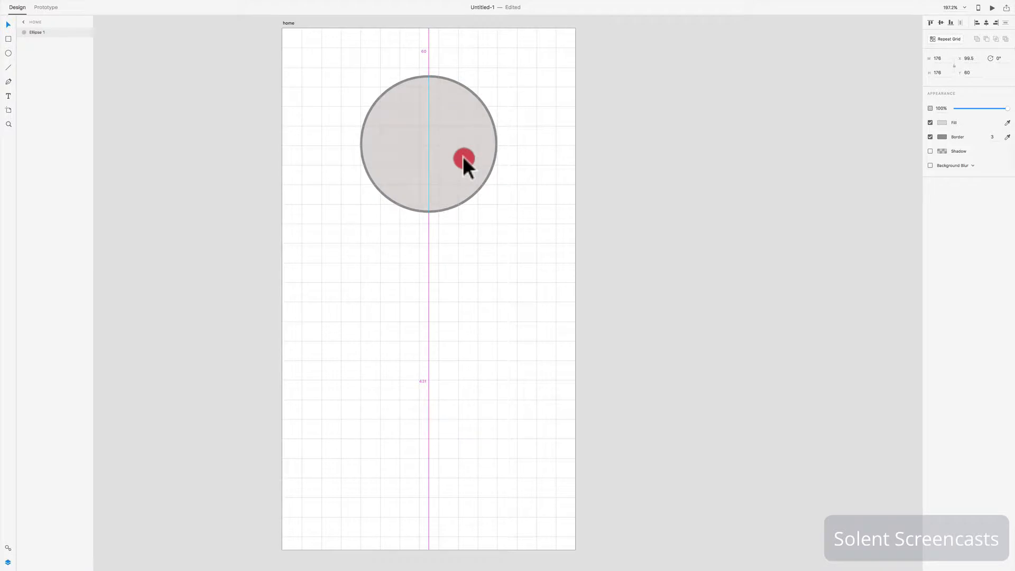
drag(462, 156, 463, 157)
key(super+z)
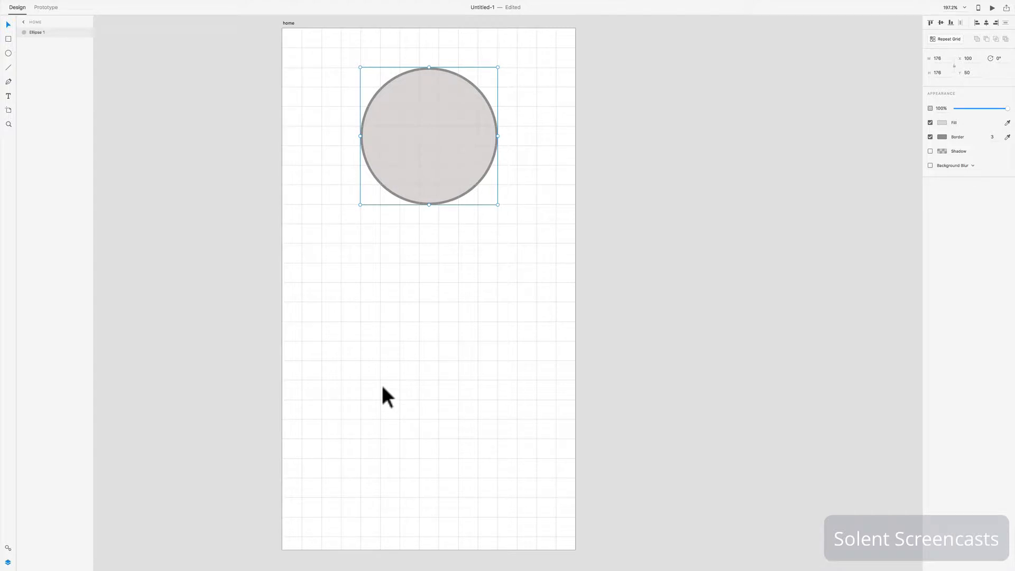
Step: Add a text object below the circle and paste in the copied quote "Here you are again. All messed up and no place to go." with its attribution
click(8, 97)
click(327, 254)
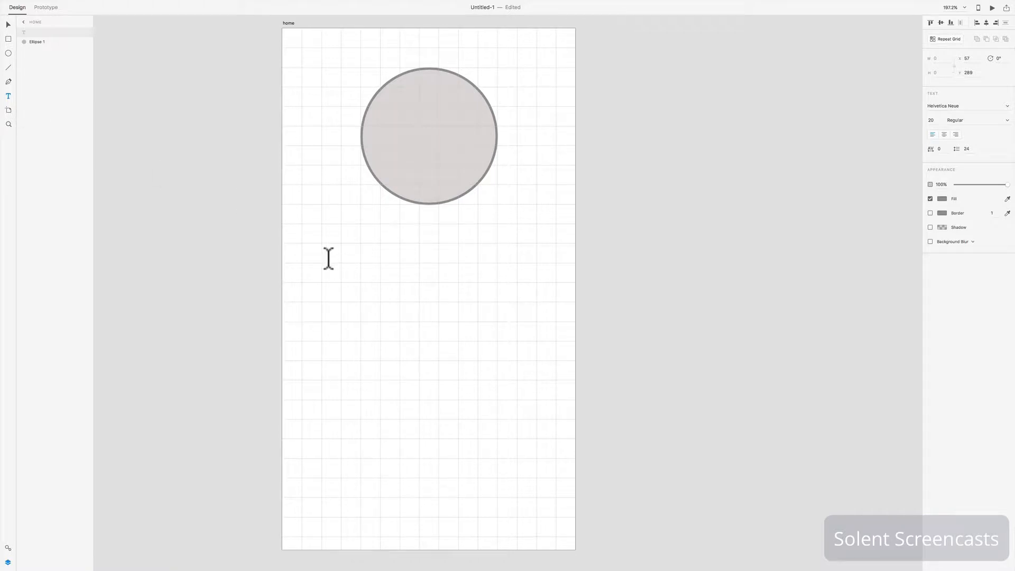
key(super+v)
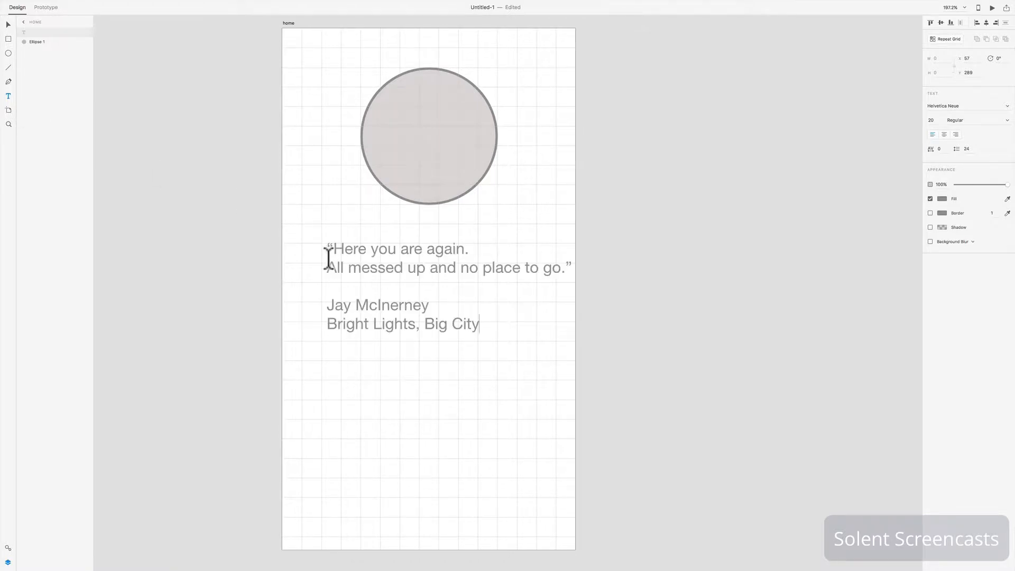
Step: Select all of the quote text and set its font to DIN Alternate
drag(483, 326, 316, 252)
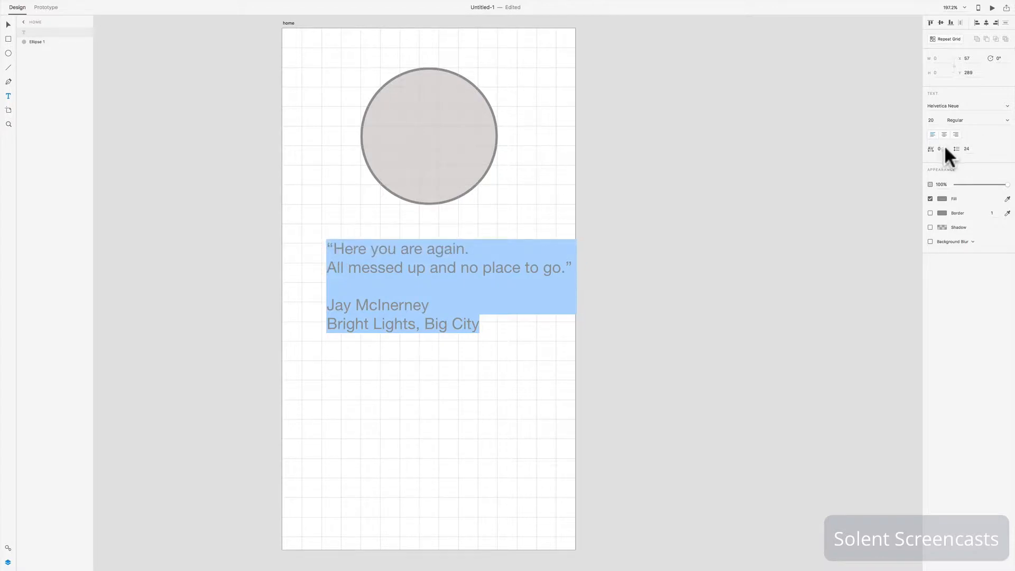
click(956, 105)
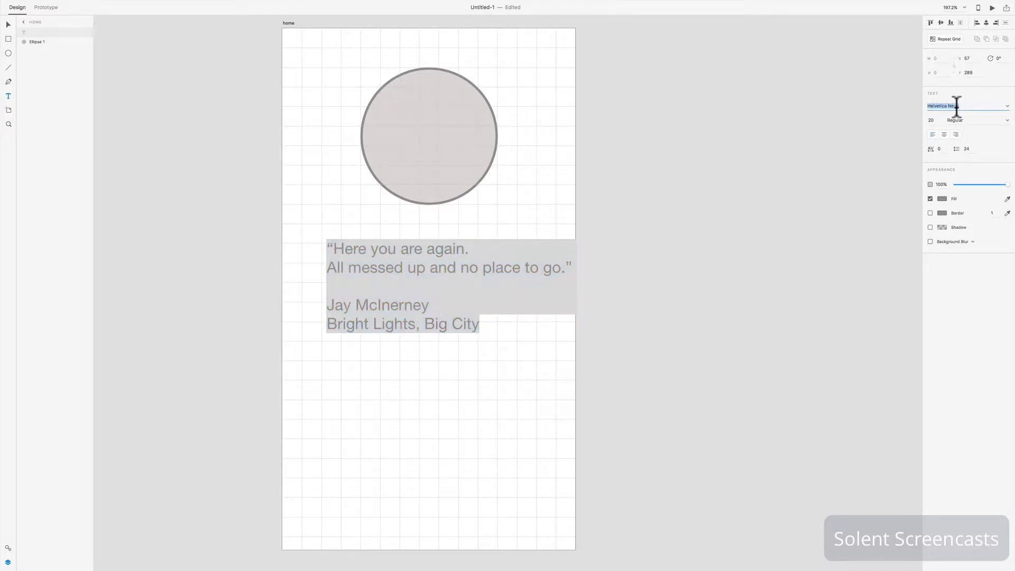
text(DIN Alternate)
click(964, 106)
key(Return)
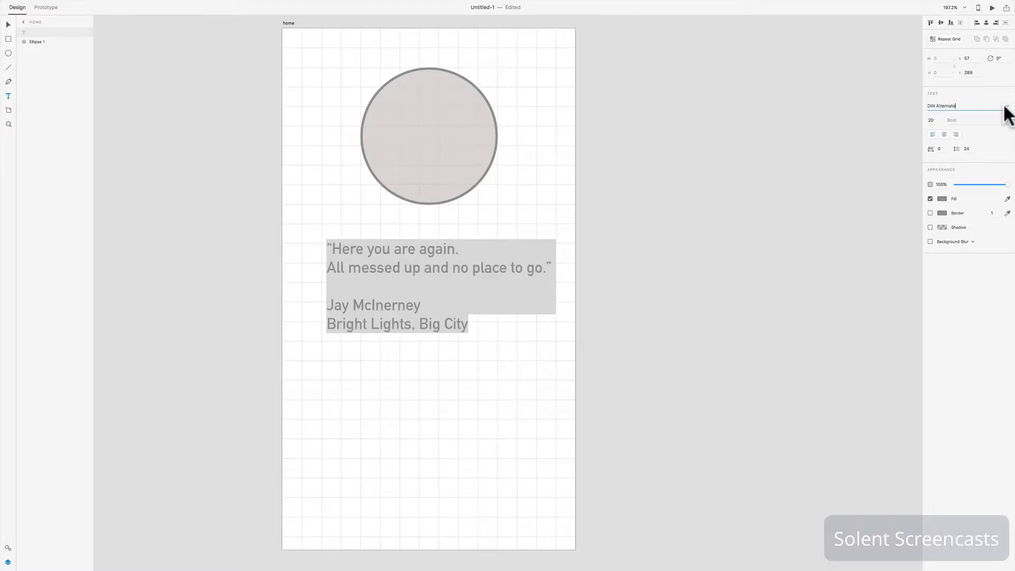
Step: Try the DIN Condensed font on the quote text and switch it back to DIN Alternate
click(1008, 106)
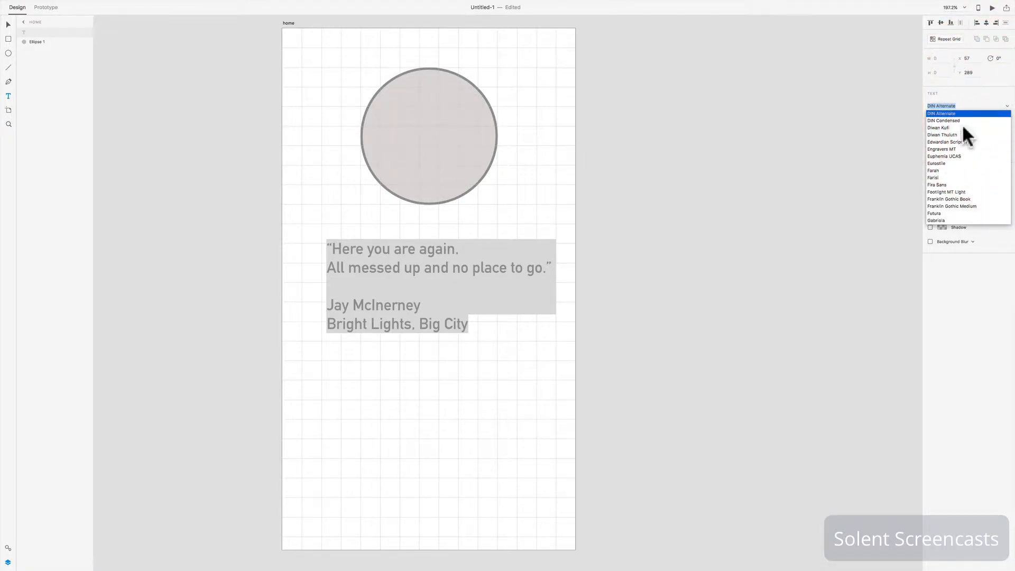
click(960, 121)
click(1006, 106)
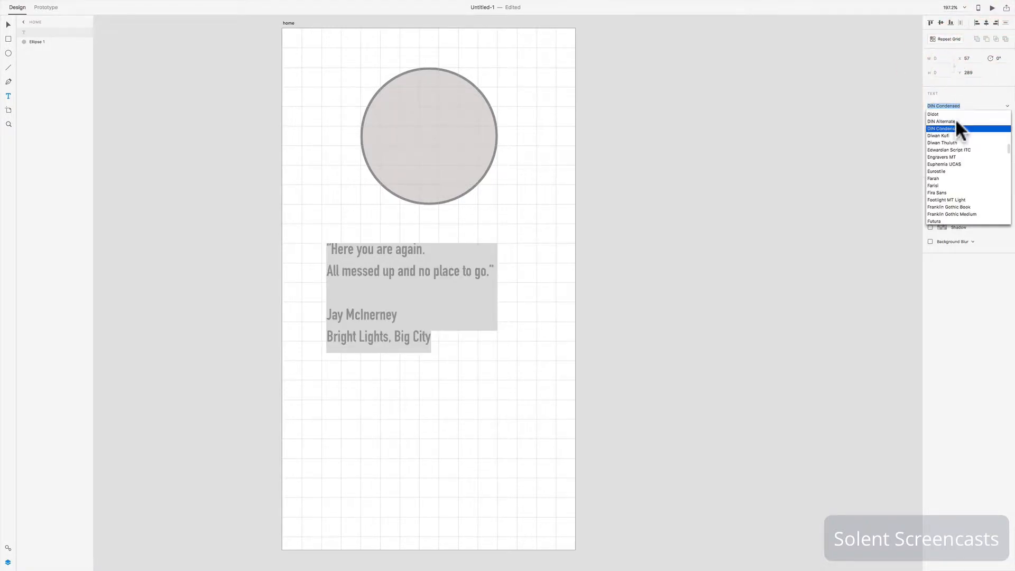
click(957, 118)
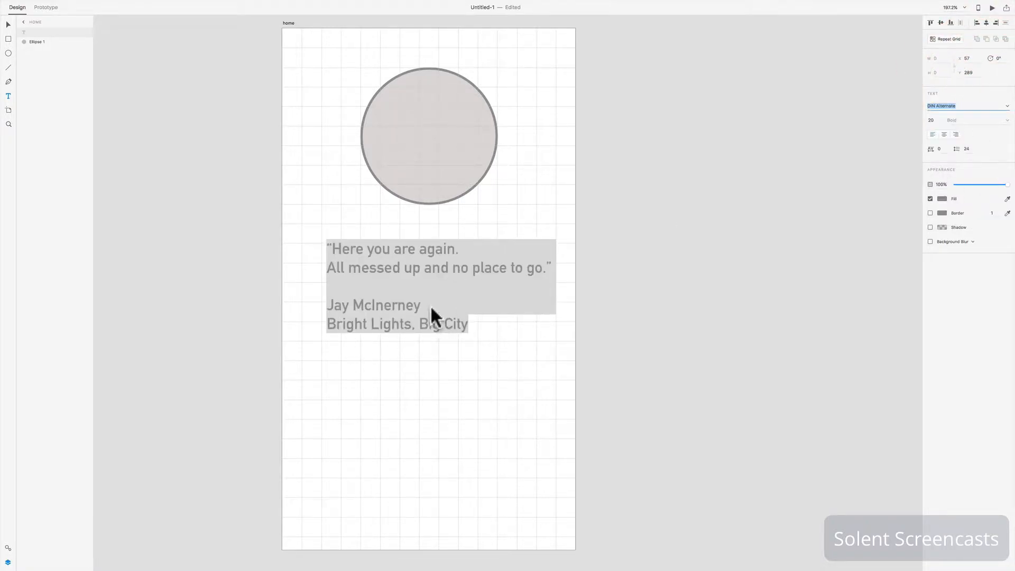
Step: Try centre and right alignment on the selected quote text and switch it back to left alignment
key(Return)
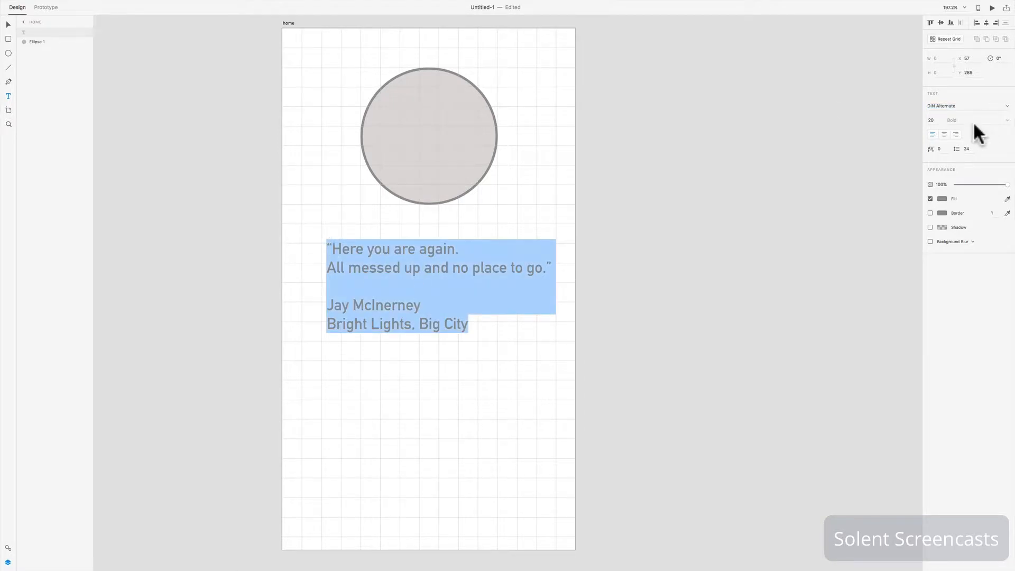
click(945, 136)
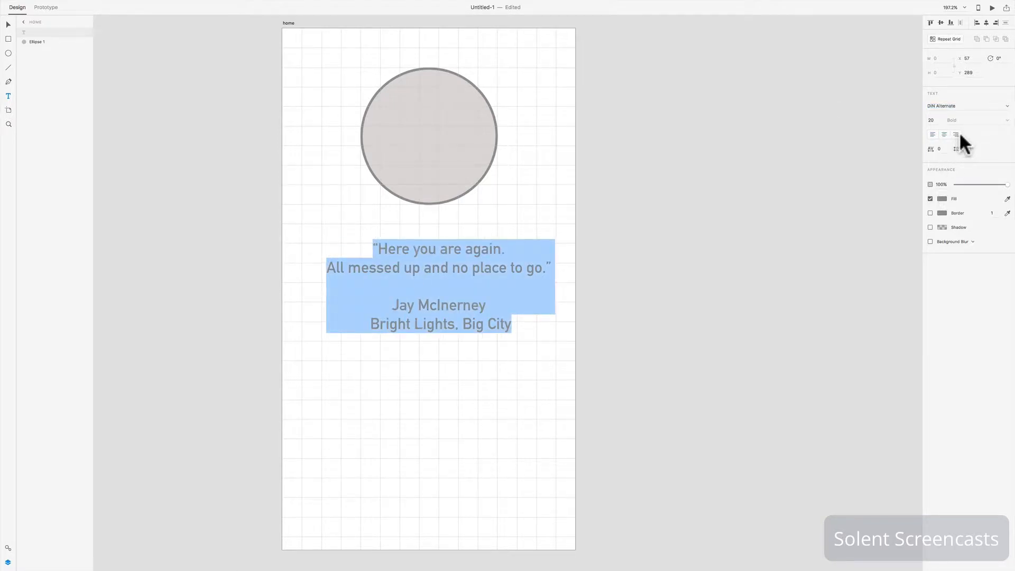
click(958, 135)
click(932, 136)
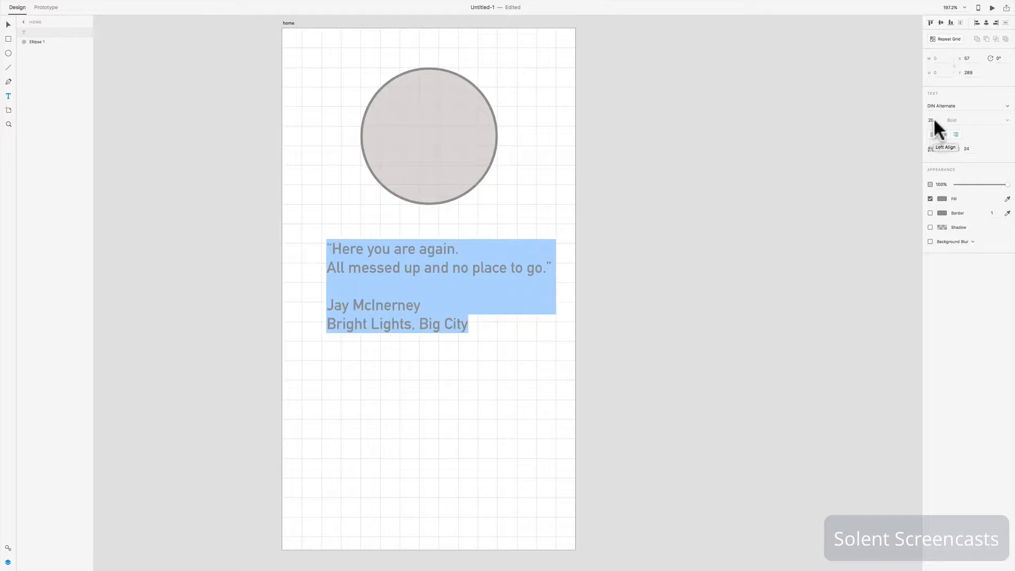
Step: Increase the font size of the whole quote text to 31
click(934, 120)
key(Up)
key(Up)
key(Up)
key(Up)
key(Up)
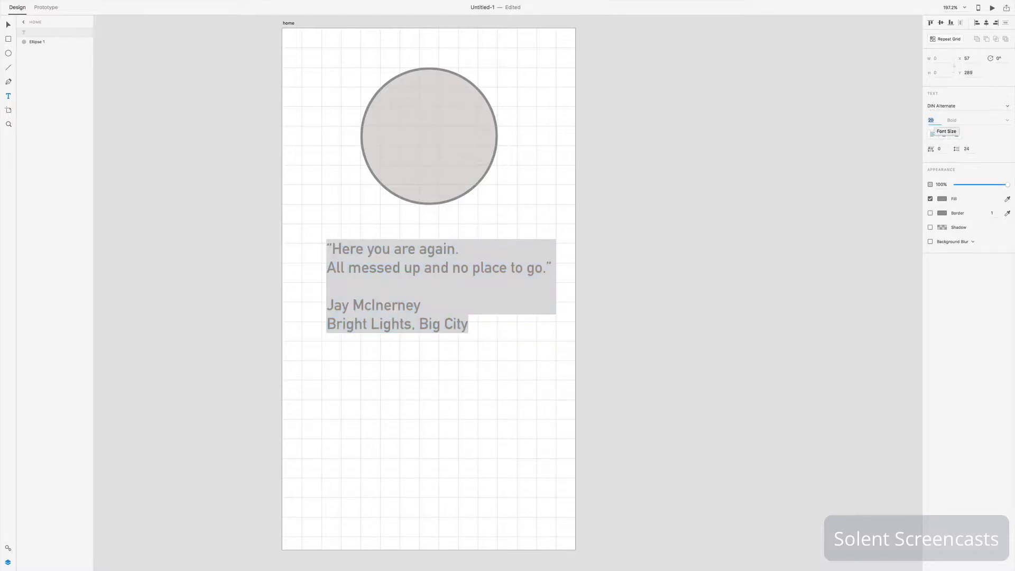
key(Up)
key(Up)
key(Up)
key(Up)
key(Up)
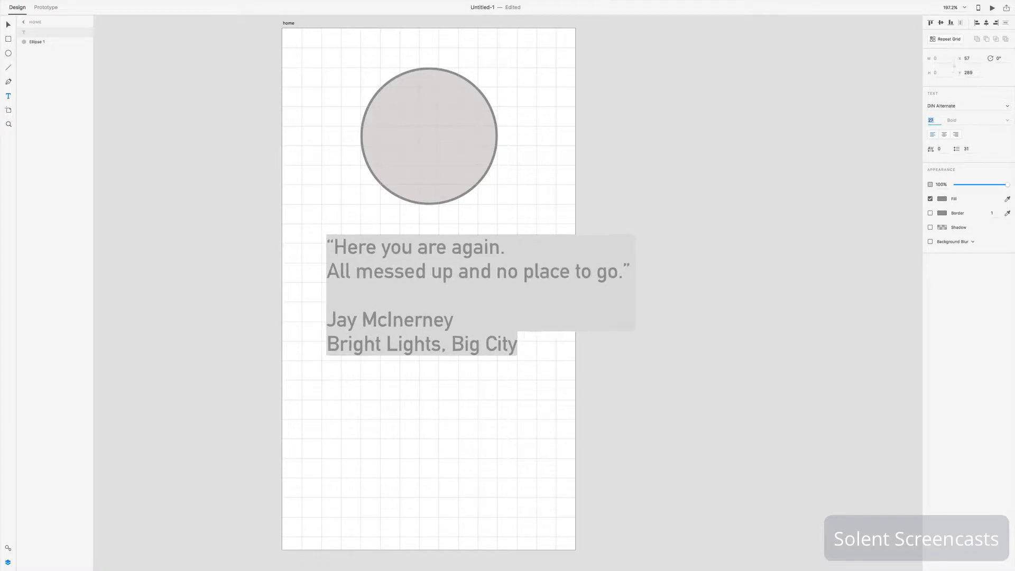
key(Up)
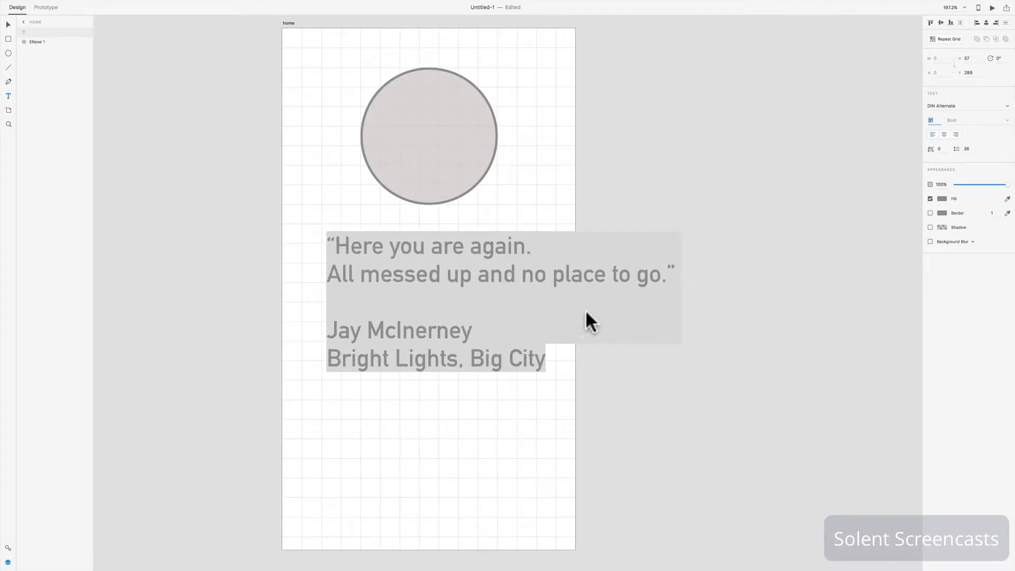
Step: Select only the two attribution lines below the quote and set their font size to 23
click(427, 338)
click(337, 330)
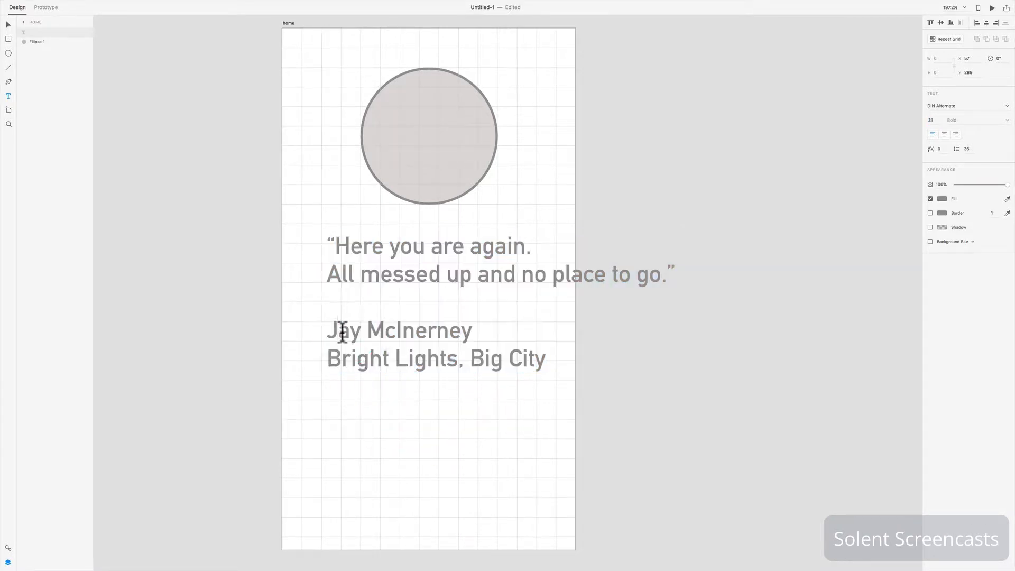
drag(336, 331, 291, 333)
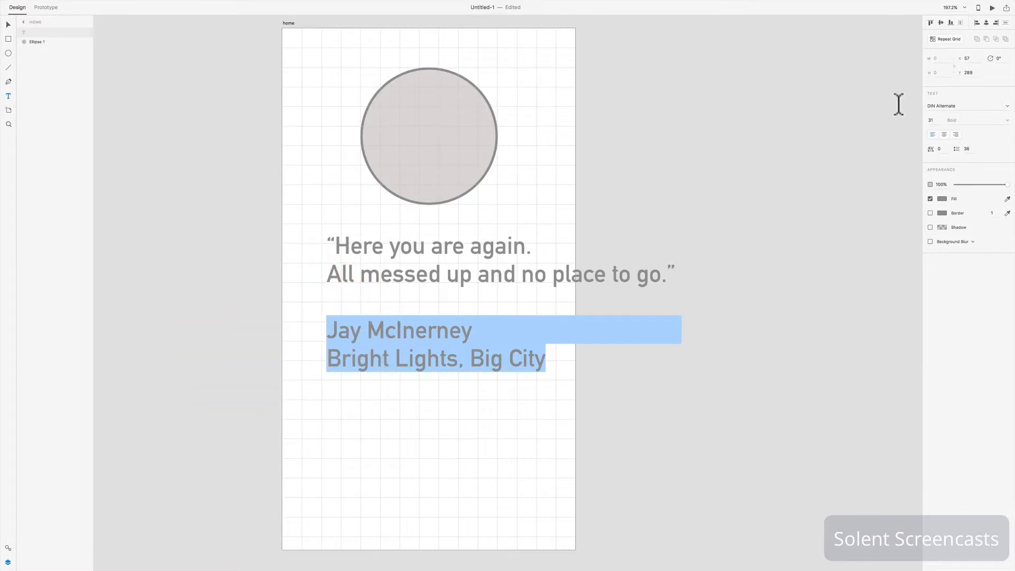
click(931, 120)
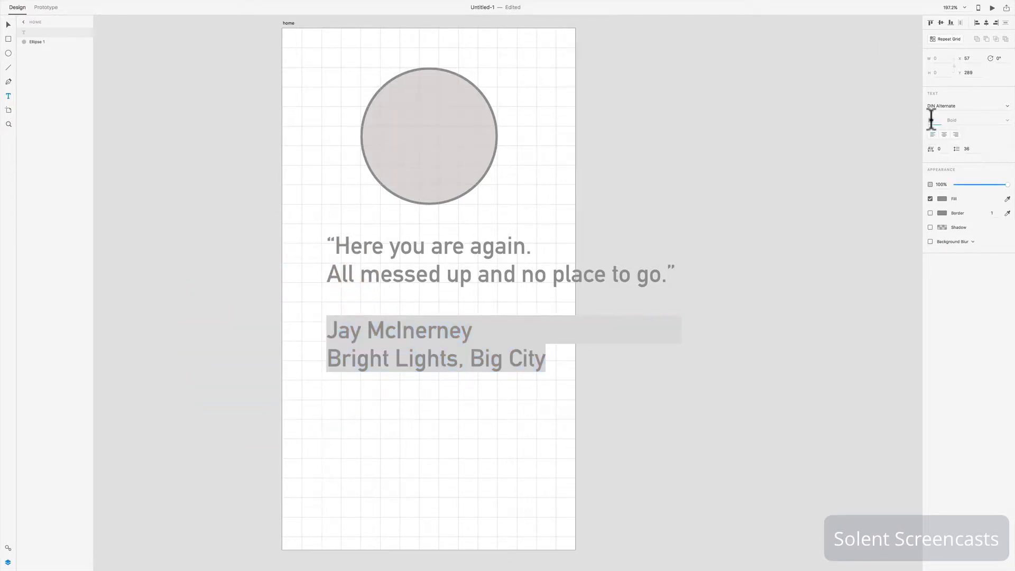
text(23)
key(Return)
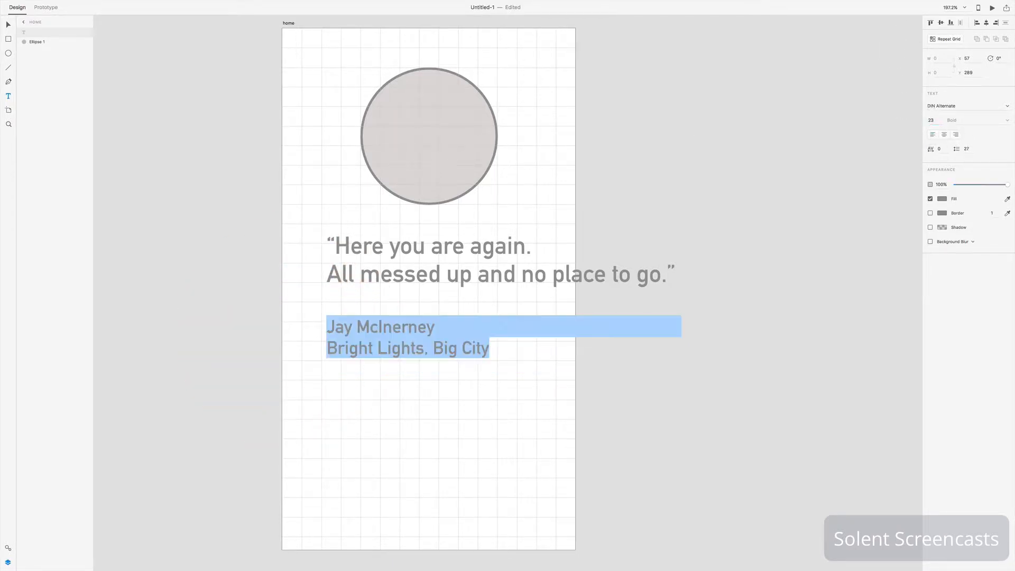
Step: Scale the text object down to about 409 by 146 and move it left to X 33, Y 260.5
click(8, 25)
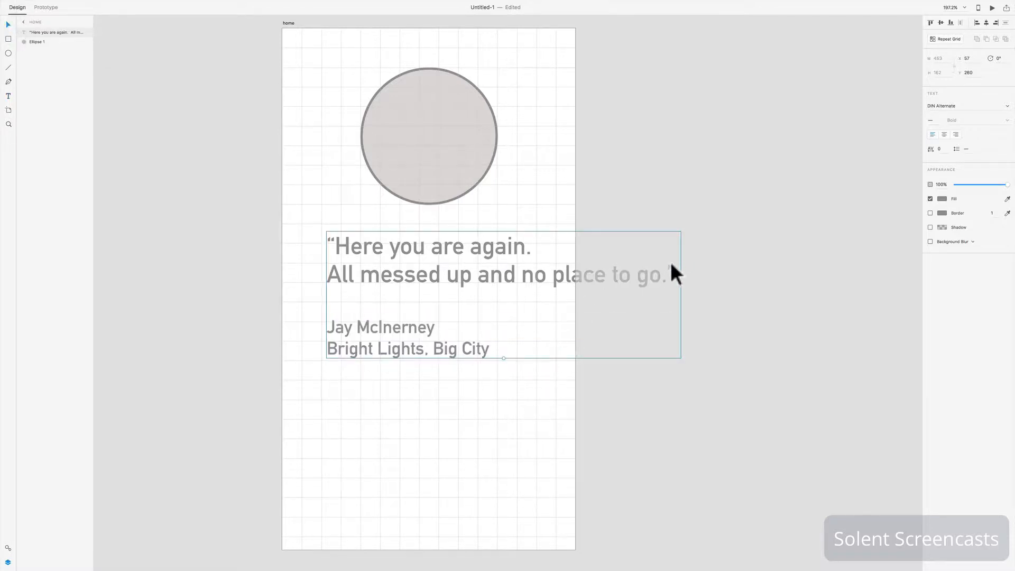
click(681, 279)
mouse_move(503, 358)
mouse_down()
mouse_move(505, 322)
mouse_move(499, 407)
mouse_move(516, 342)
mouse_move(512, 374)
mouse_move(510, 348)
mouse_up()
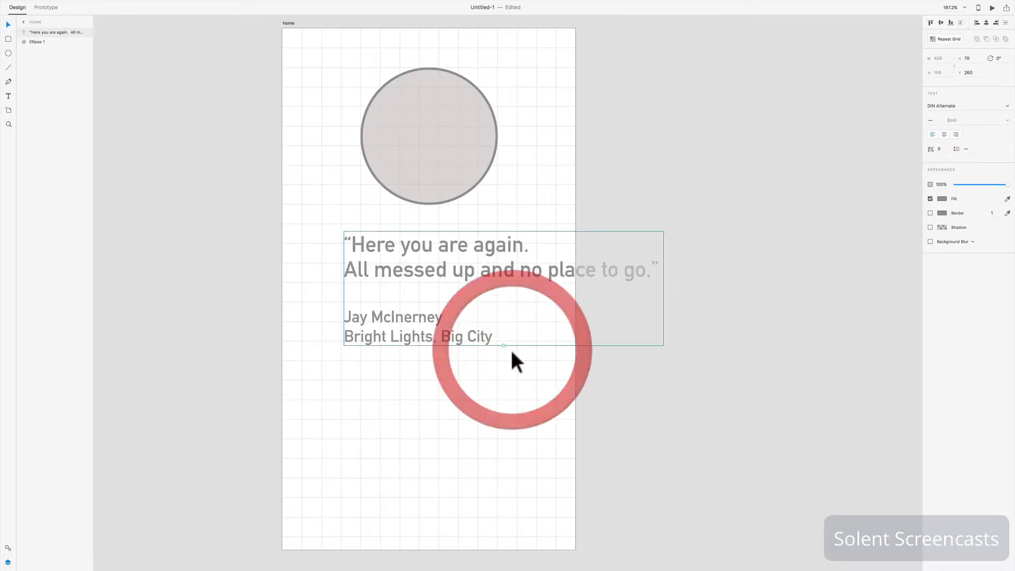
click(661, 298)
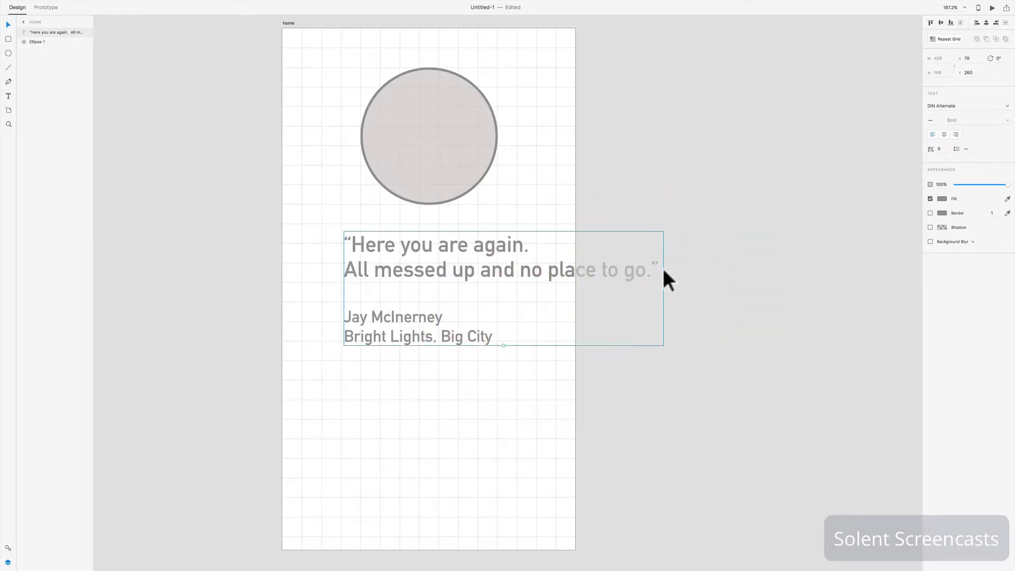
drag(660, 270, 629, 272)
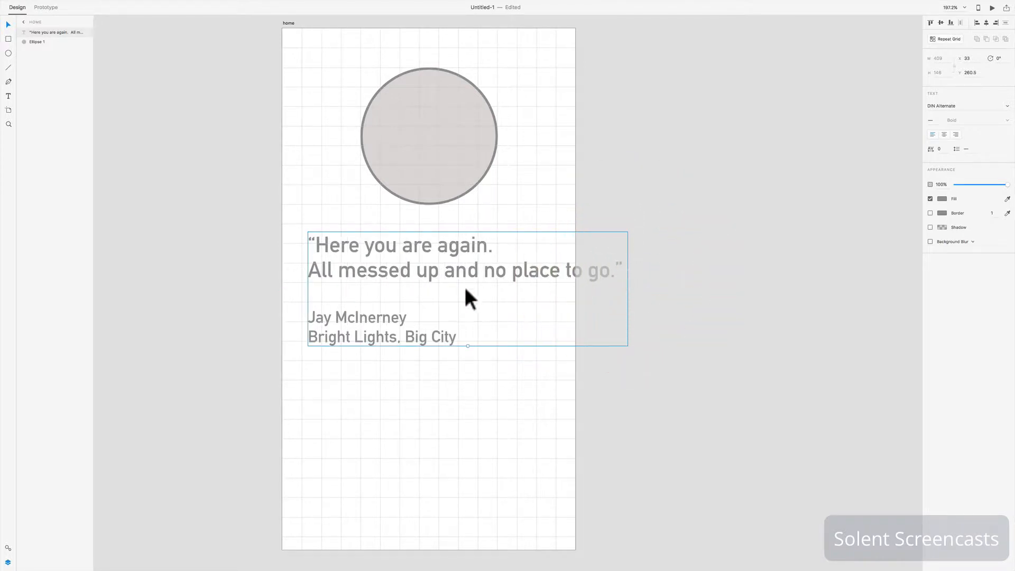
Step: Insert a line break in the quote so that "no place to go." starts on its own line
click(480, 263)
double_click(483, 271)
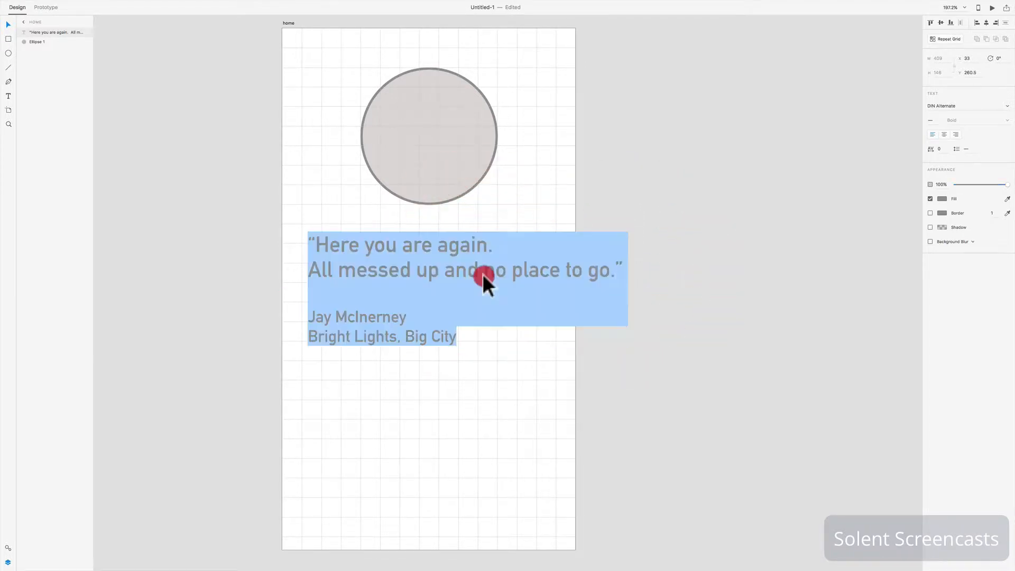
click(482, 272)
key(Return)
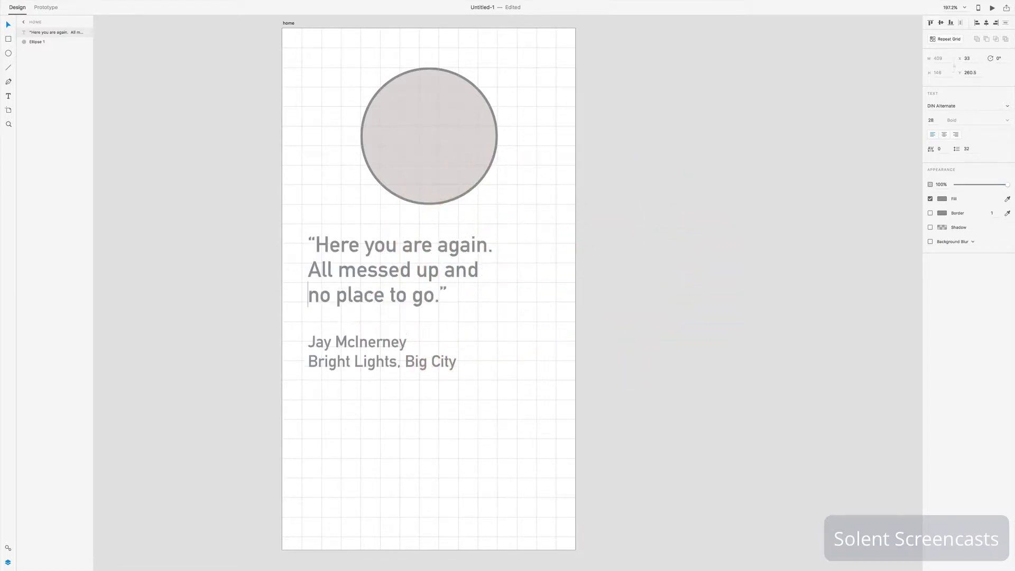
Step: Centre-align the lines of the quote and its attribution
drag(315, 245, 512, 371)
click(944, 134)
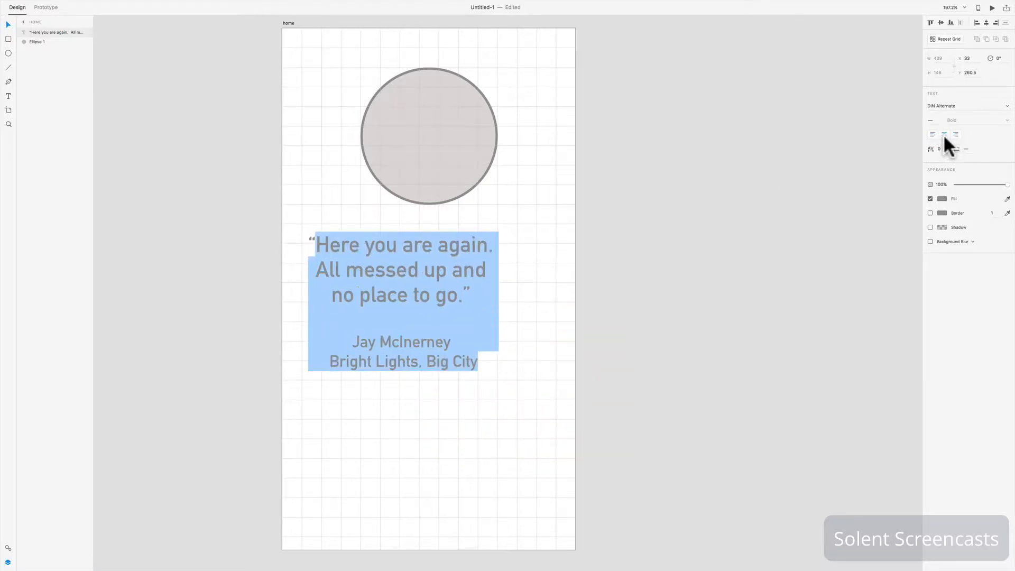
click(396, 272)
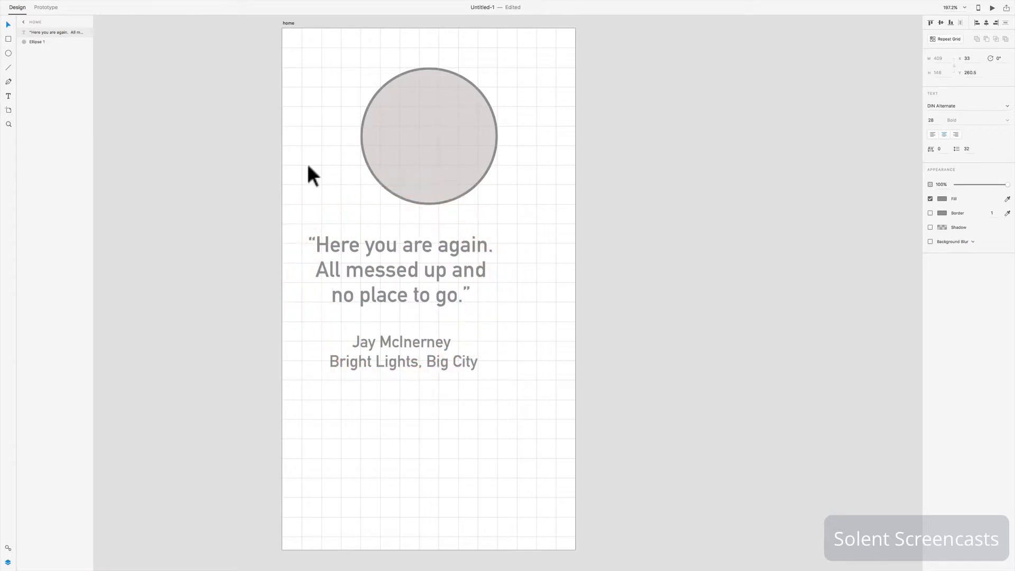
Step: Select all of the quote text and set its fill colour to black (#000000)
drag(308, 244, 527, 362)
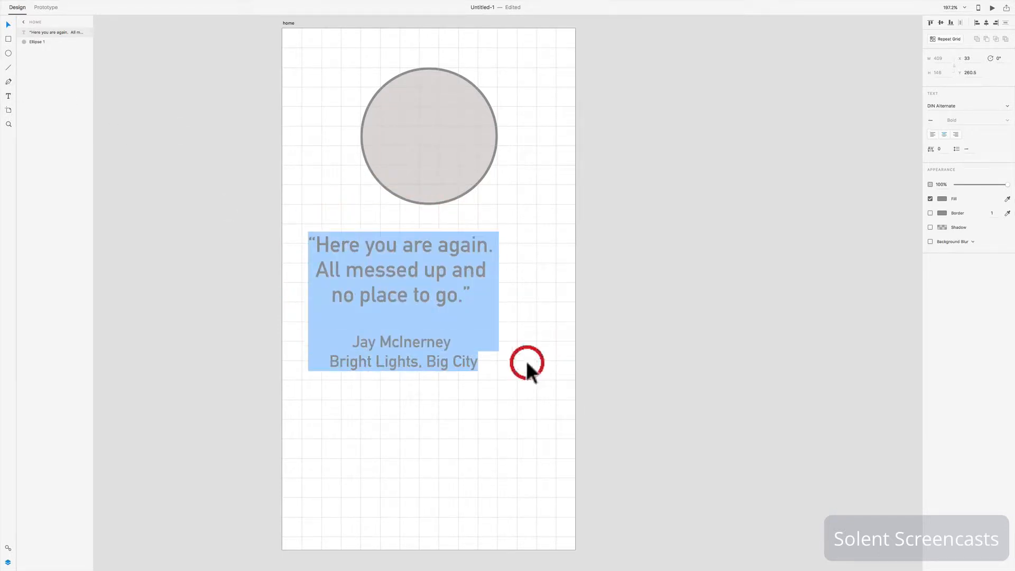
click(942, 199)
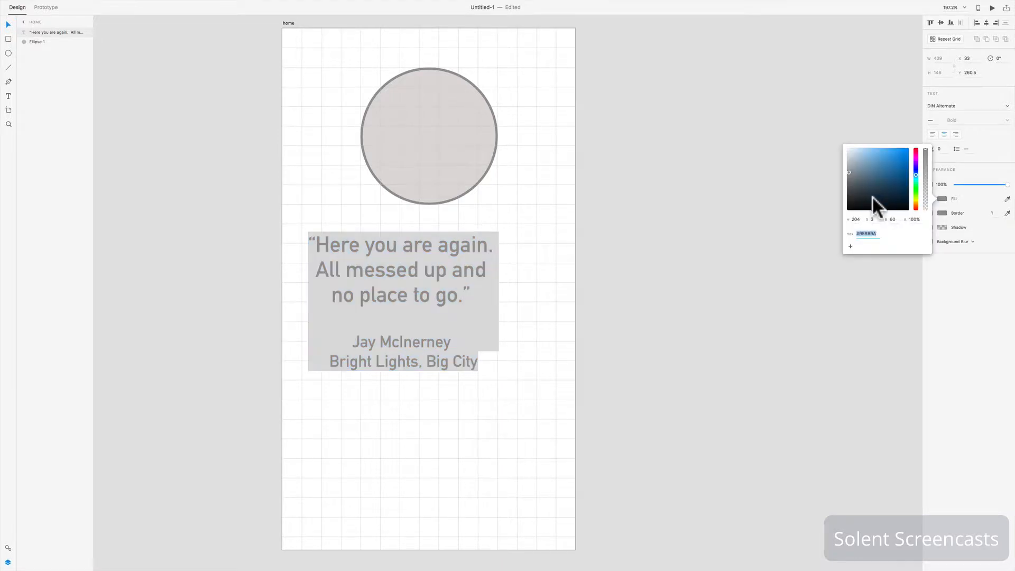
drag(848, 172, 903, 221)
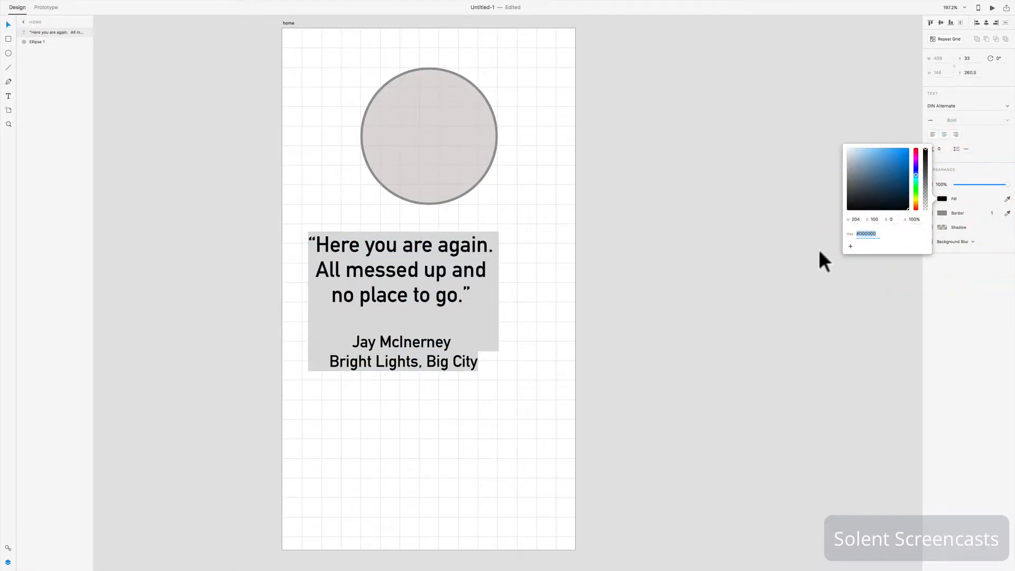
key(Escape)
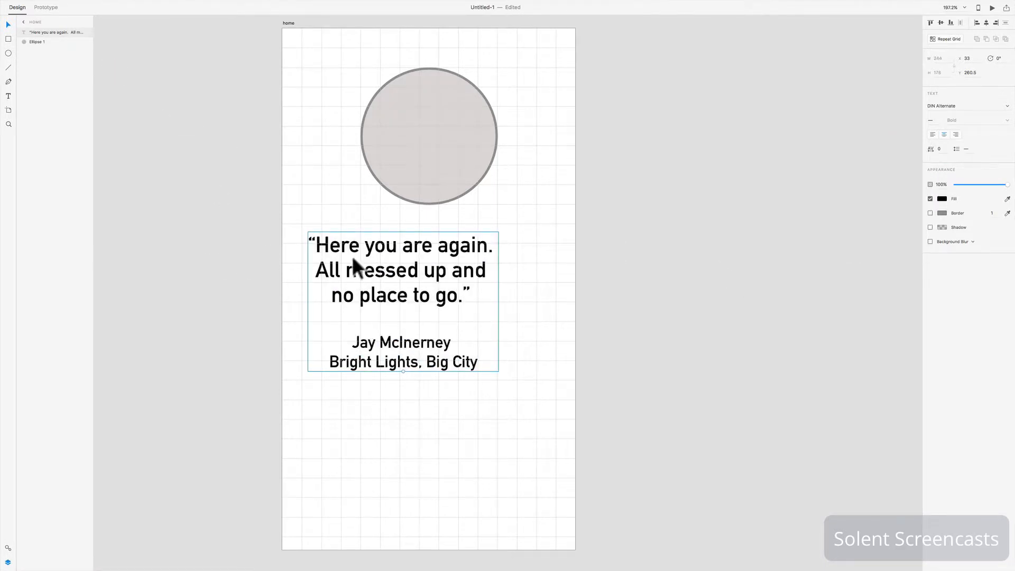
Step: Move the text object under the circle and nudge it to X 71, Y 274
drag(378, 265, 413, 274)
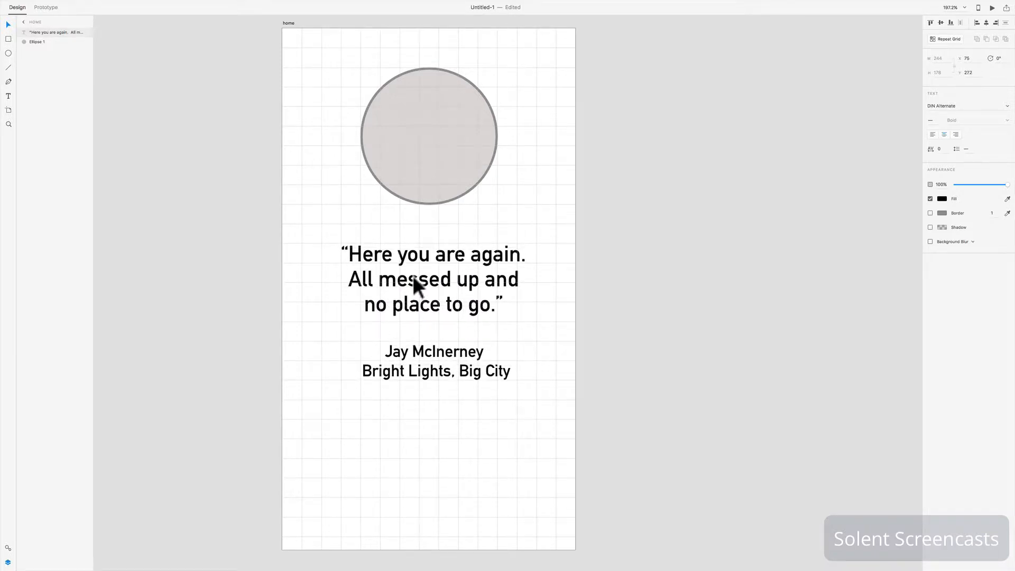
click(414, 275)
key(Down)
key(Down)
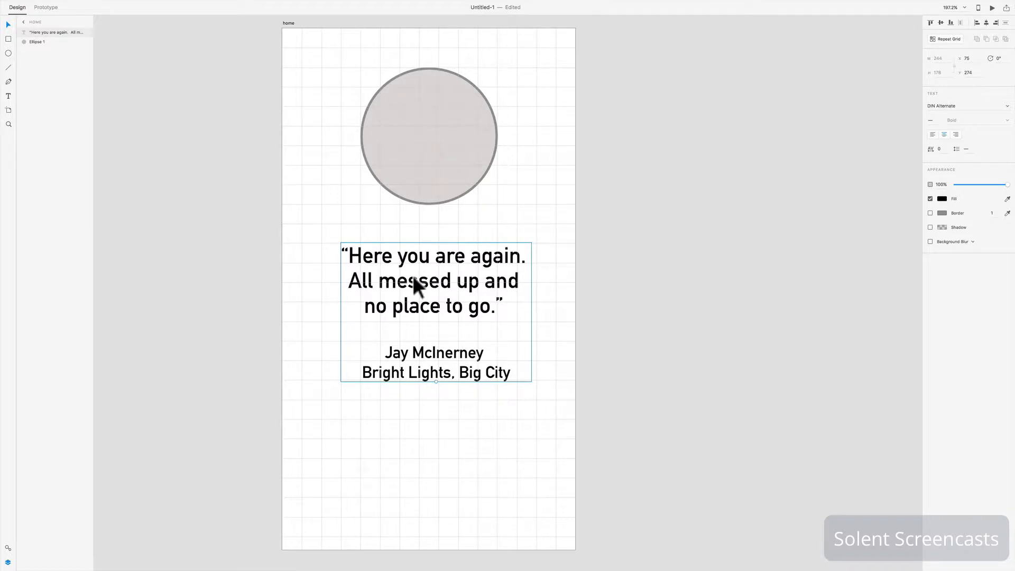
key(Left)
key(Left)
key(Left)
key(Left)
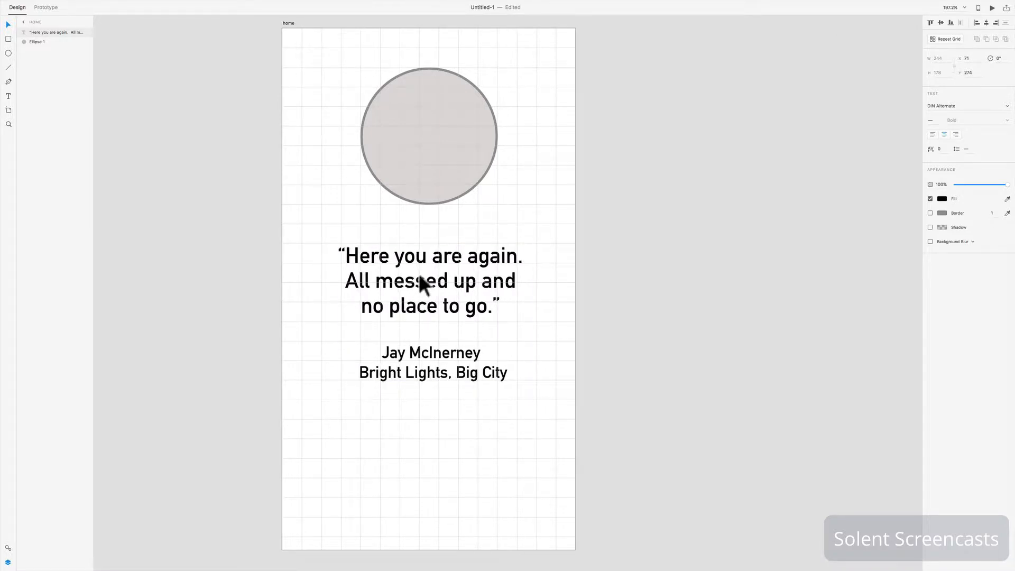
Step: Centre the text object horizontally beneath the circle at X 65.5, Y 274
drag(429, 277, 427, 281)
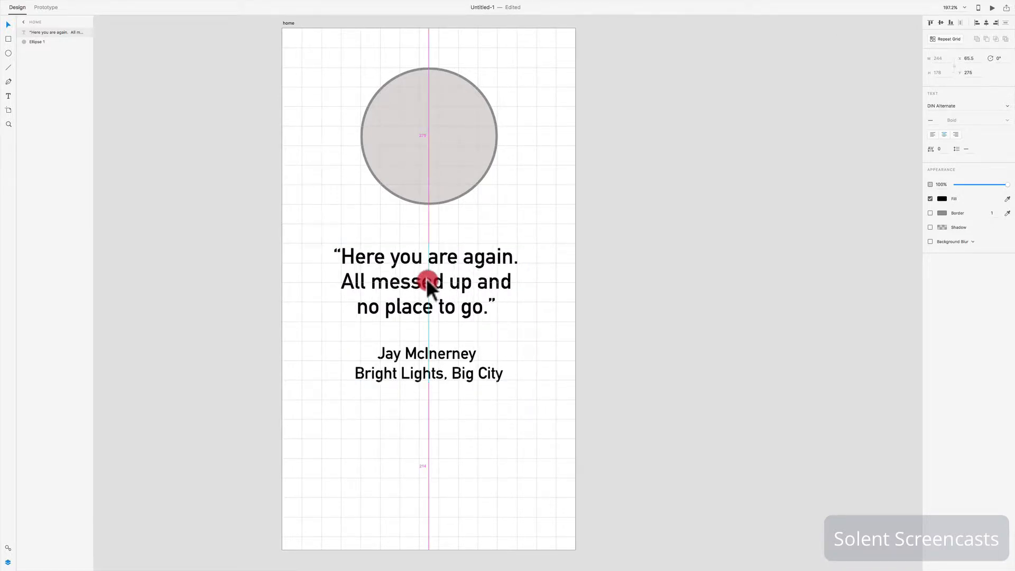
key(Up)
key(Up)
key(Up)
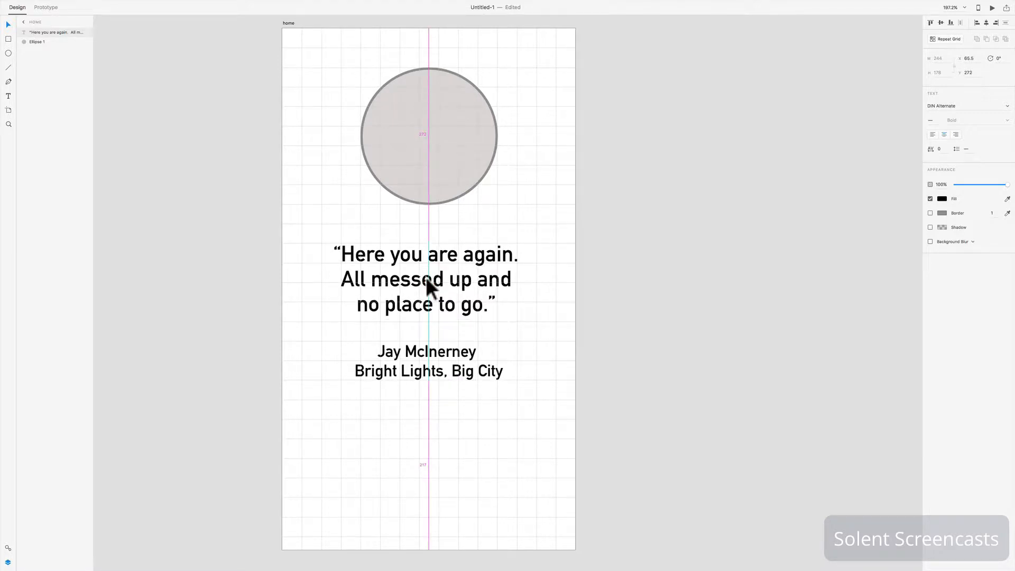
drag(427, 280, 426, 280)
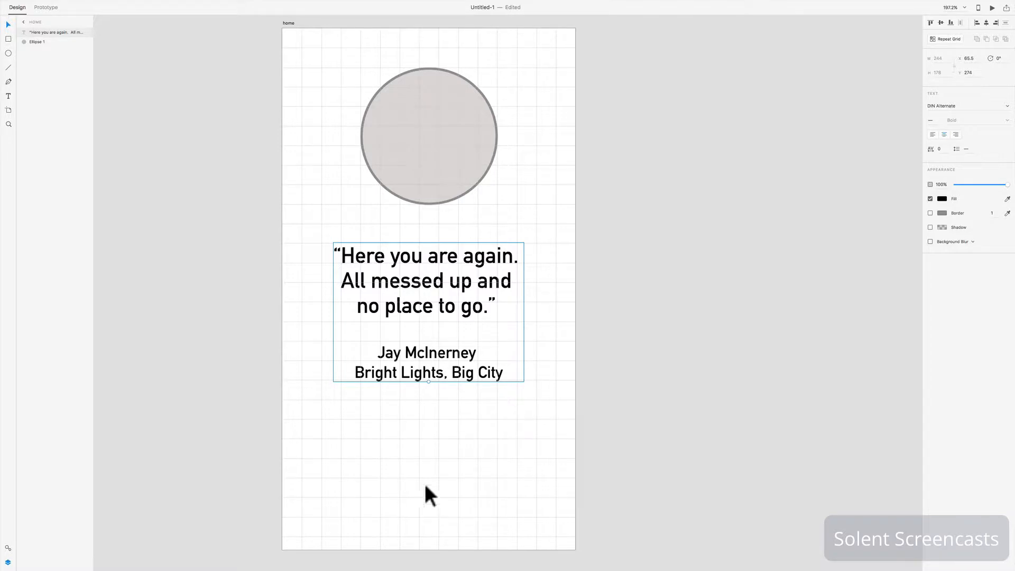
Step: Move the Ellipse 1 layer above the quote text layer and rename it "avatar"
click(40, 42)
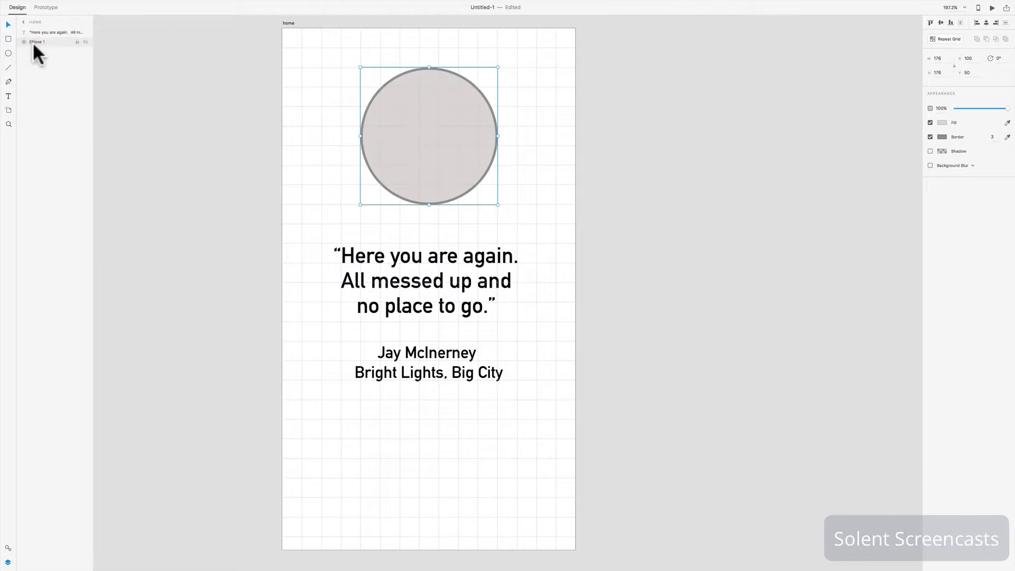
drag(24, 39, 21, 27)
double_click(37, 32)
text(i)
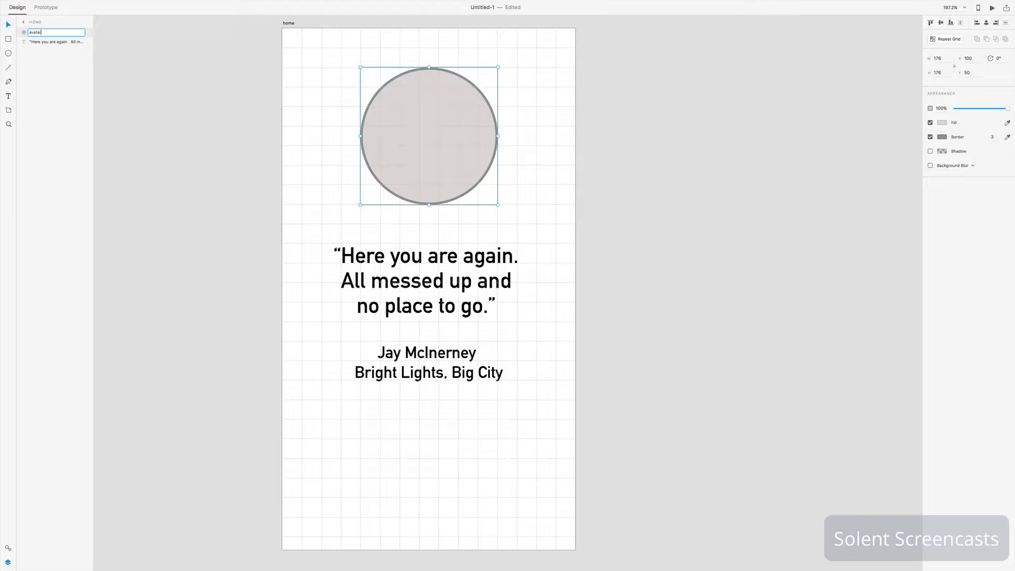
text(vatar)
key(Return)
Step: Draw a rectangle 13 by 3 grid squares in size below the quote, near the artboard's lower edge
click(9, 39)
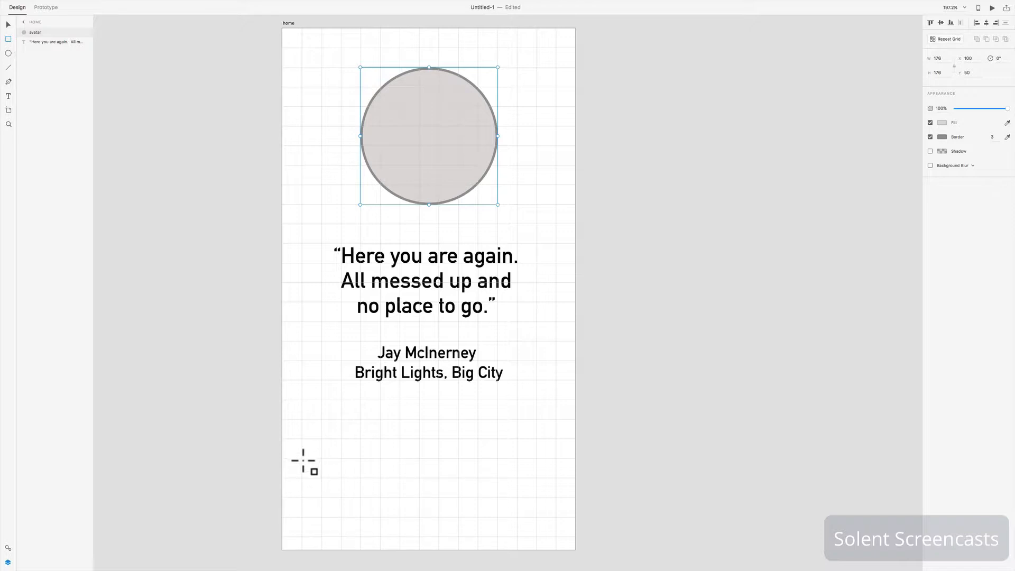
mouse_move(303, 461)
mouse_down()
mouse_move(394, 503)
mouse_move(555, 519)
mouse_up()
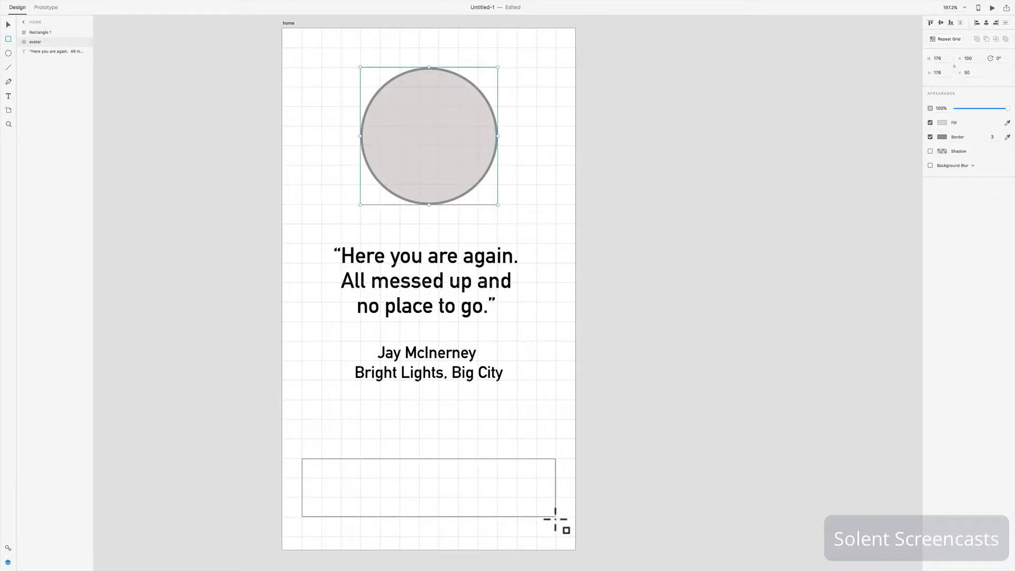
Step: Set the avatar circle's fill to a muted greyish brown, hex #A89797
scroll(463, 479, up, 3)
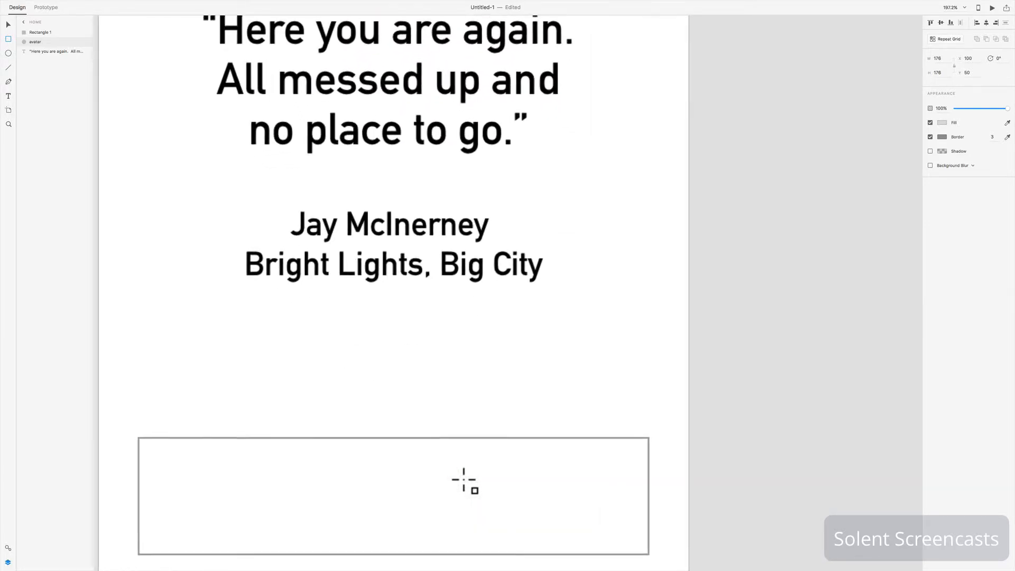
scroll(463, 479, up, 1)
scroll(464, 480, down, 4)
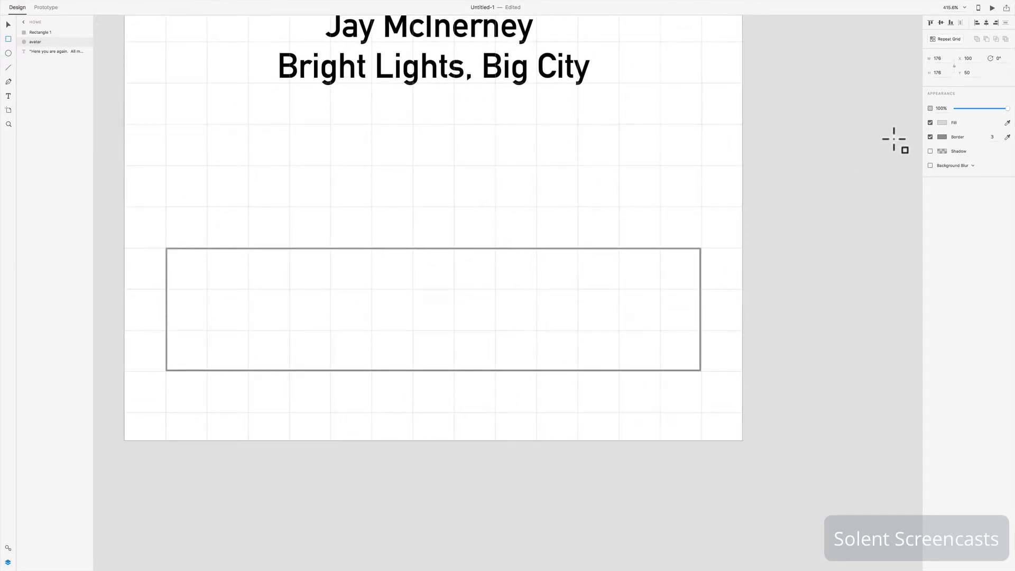
click(942, 122)
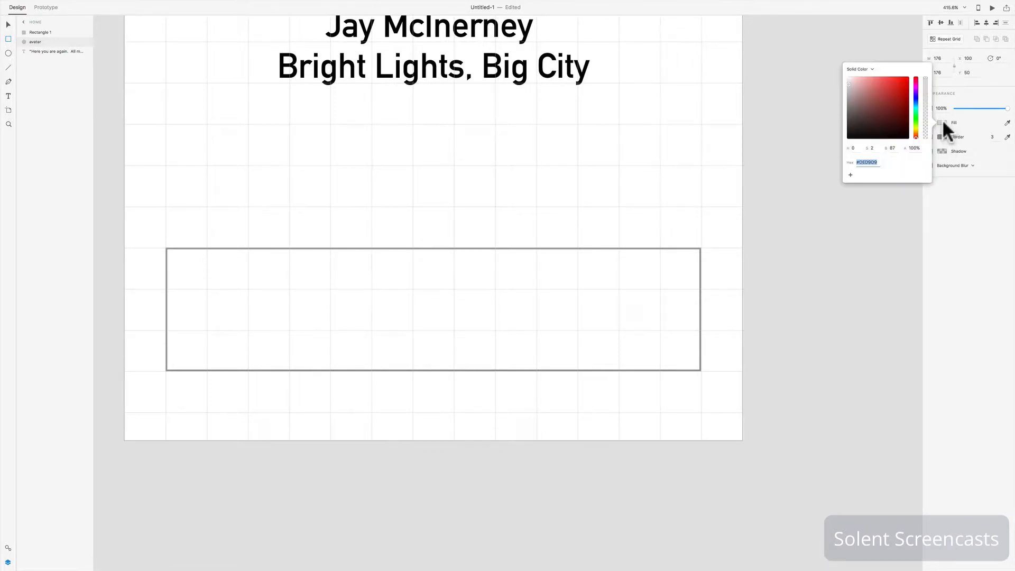
click(848, 90)
click(853, 97)
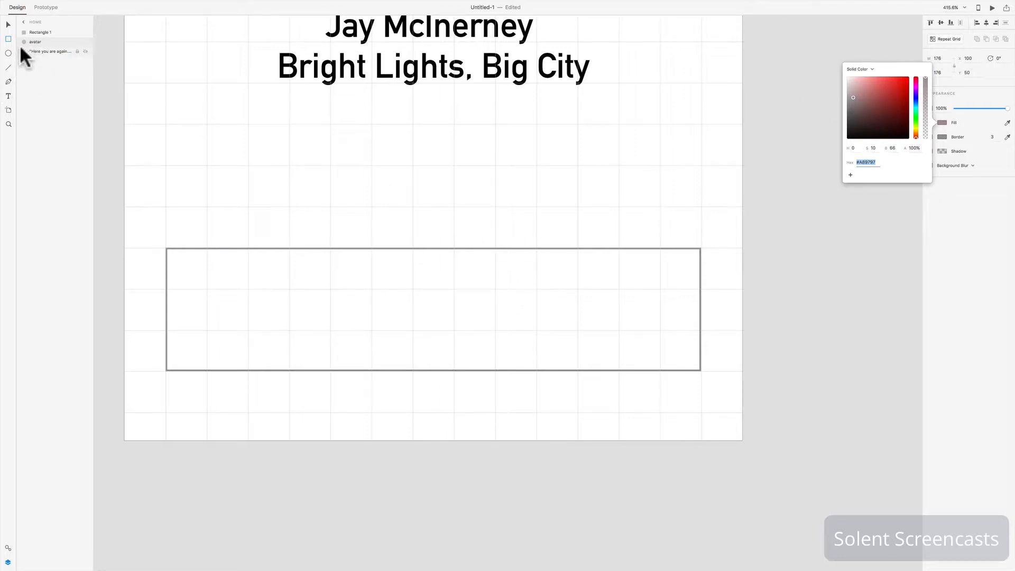
Step: Fill the rectangle near the artboard's lower edge with a light grey at hue 0, saturation 1, brightness 81
click(9, 24)
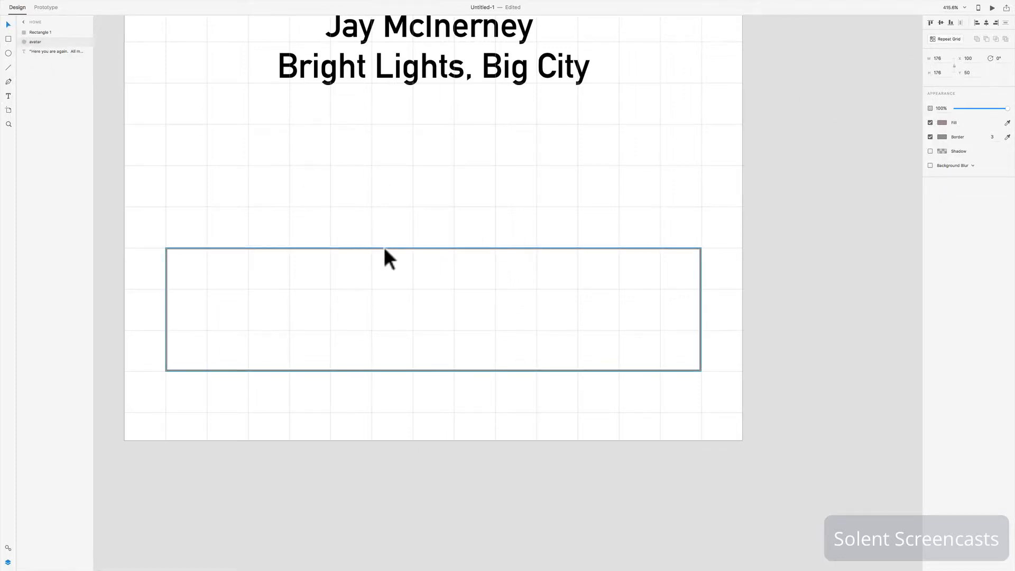
click(384, 247)
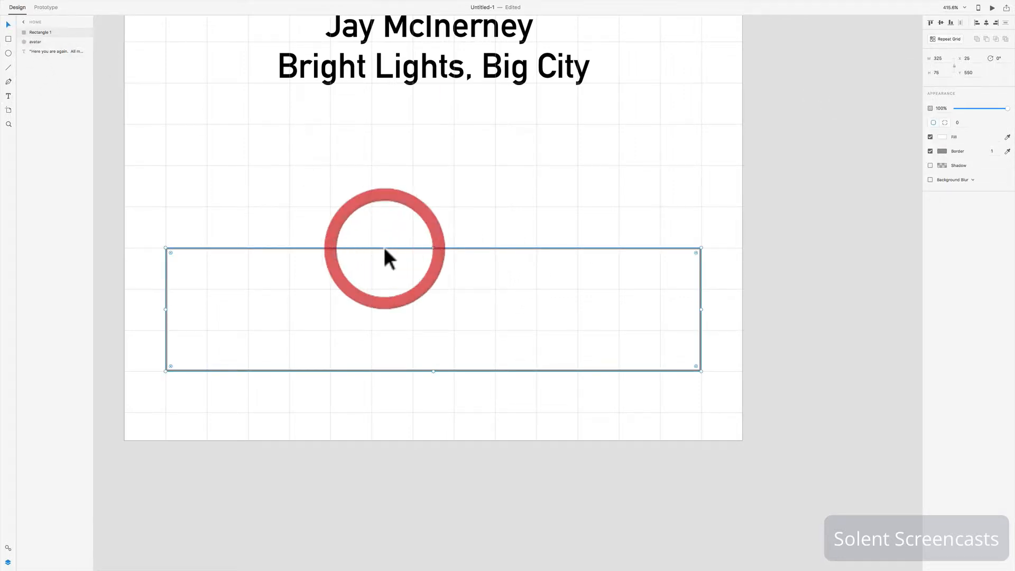
click(942, 136)
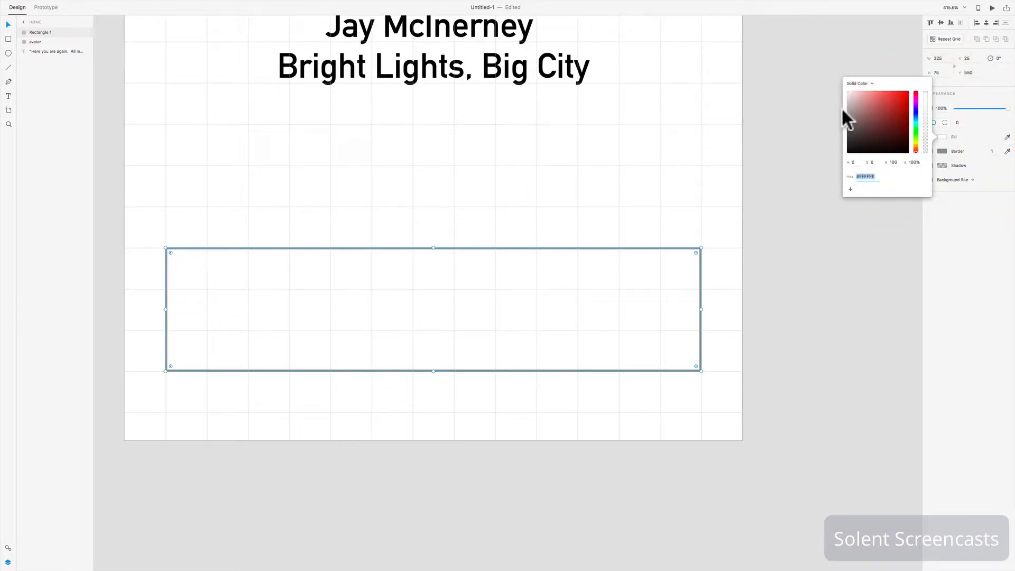
click(848, 104)
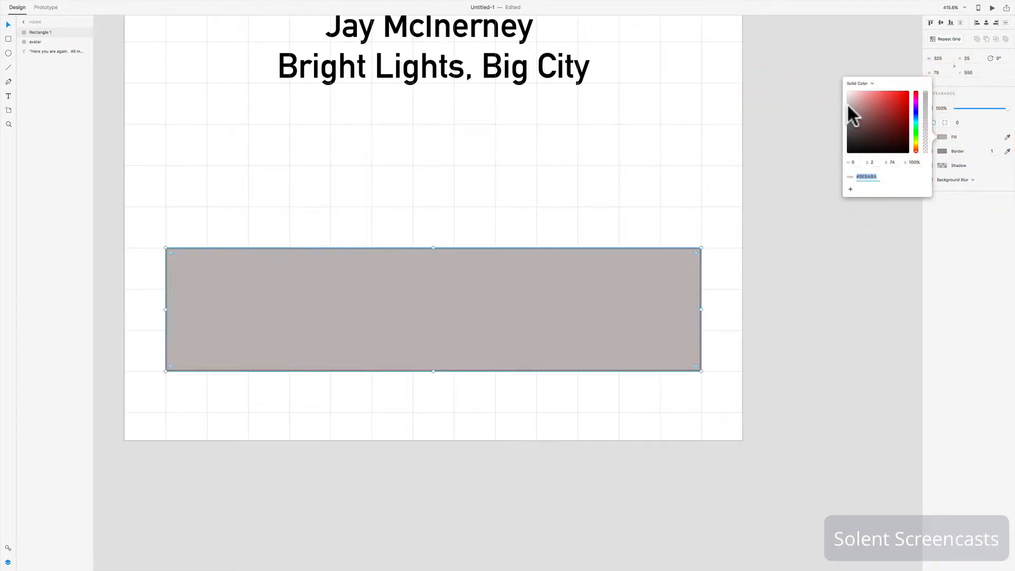
click(848, 102)
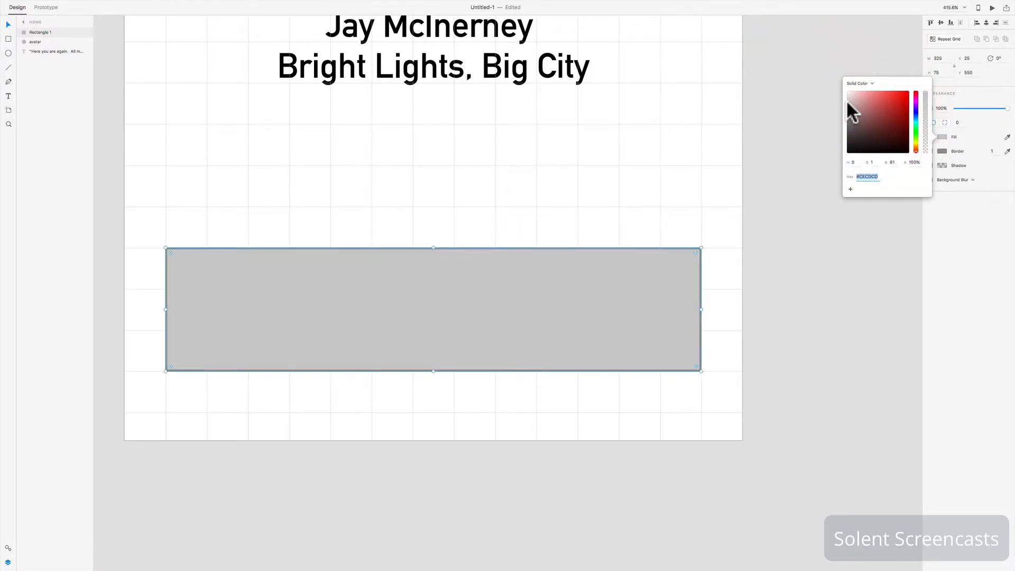
click(980, 274)
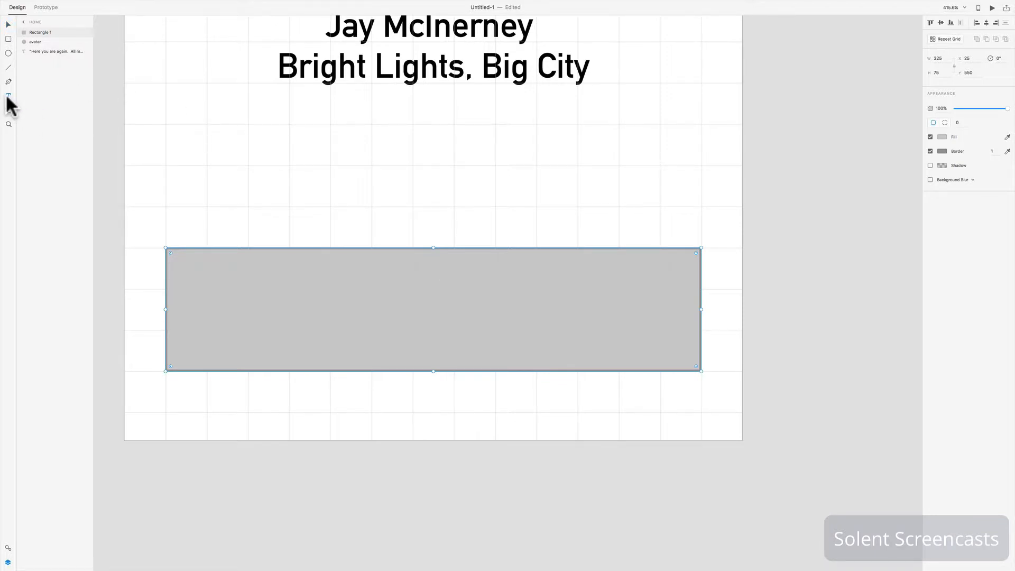
Step: Add a text object reading "Button" in the empty space above the grey rectangle
click(325, 180)
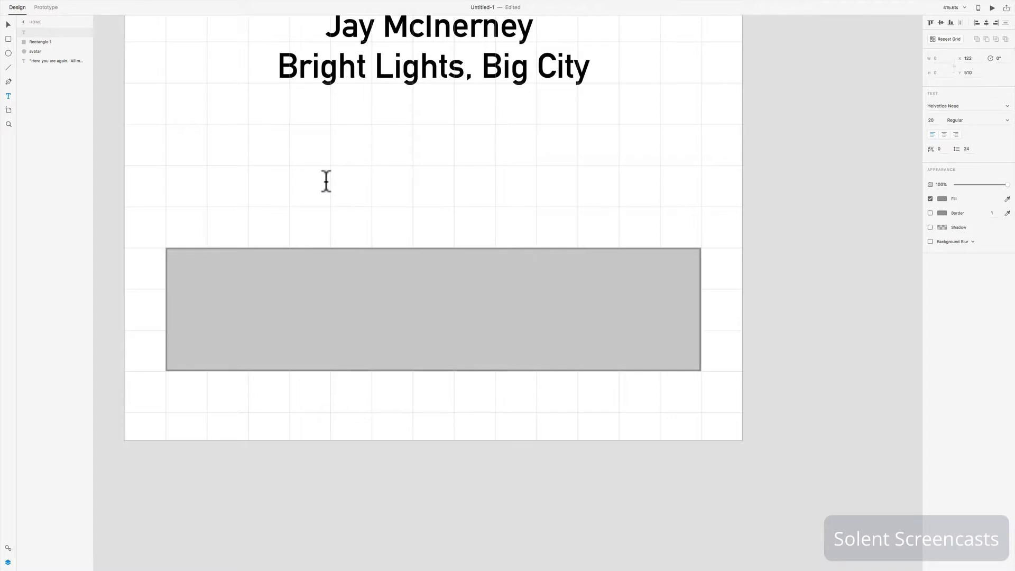
text(Butto)
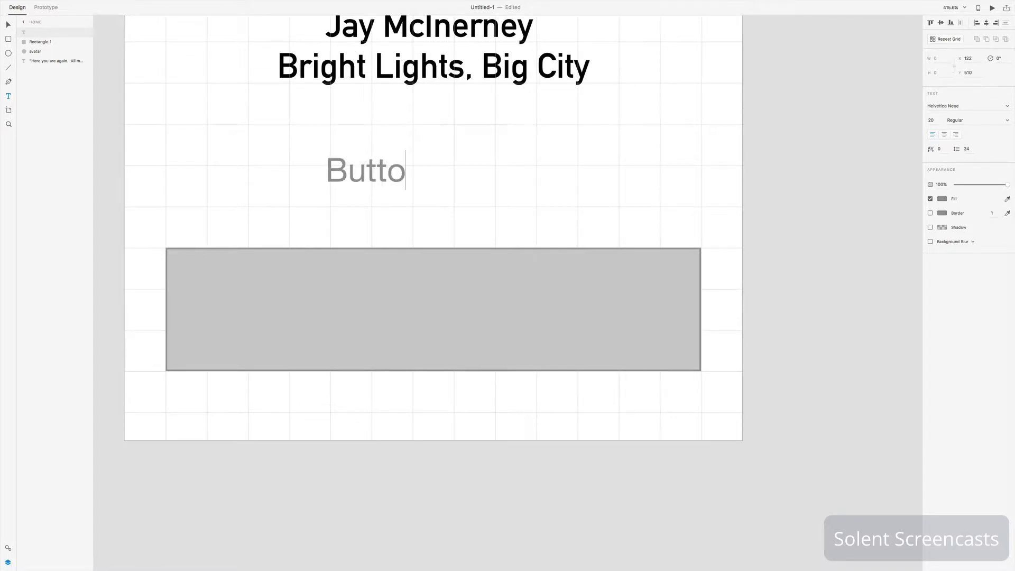
text(n)
Step: Format the "Button" text in DIN Alternate at font size 31
drag(329, 169, 450, 170)
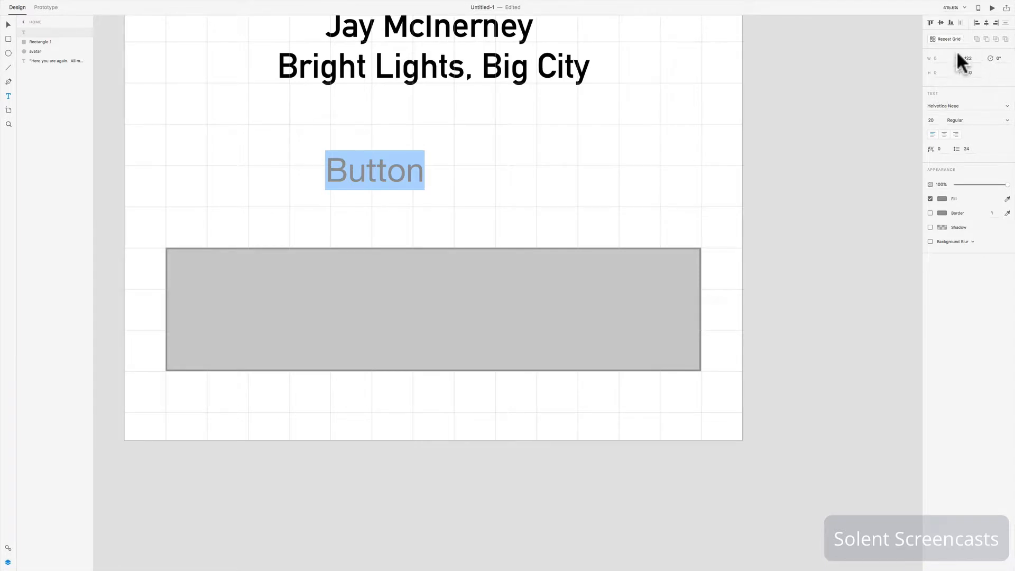
click(954, 106)
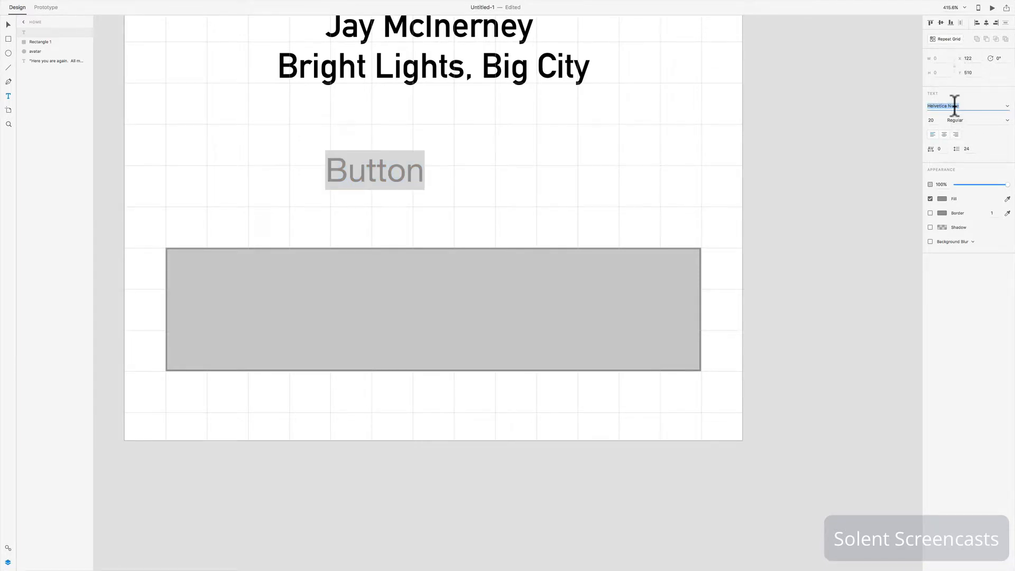
text(Did)
text(IN Alternate)
key(Return)
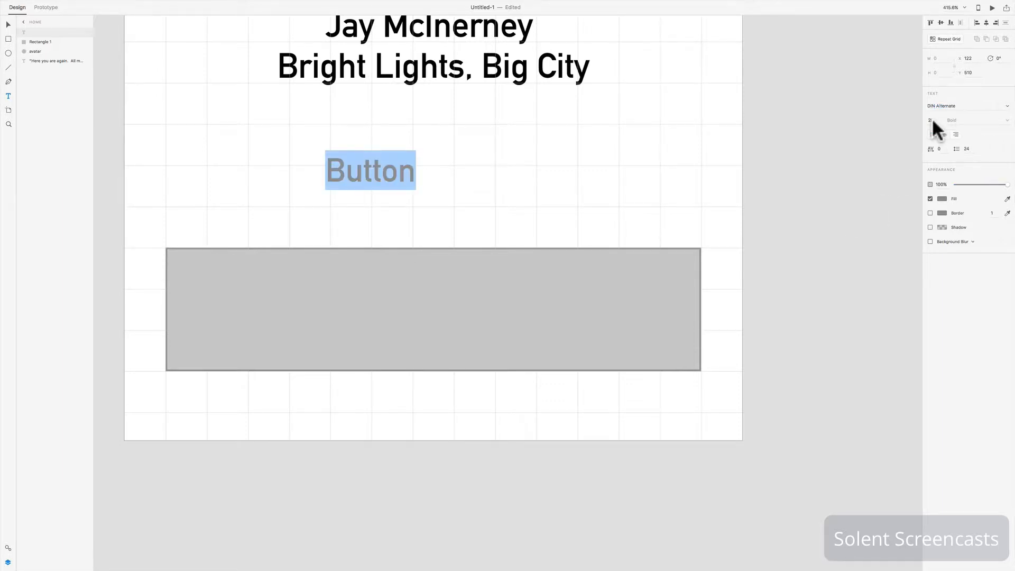
click(933, 121)
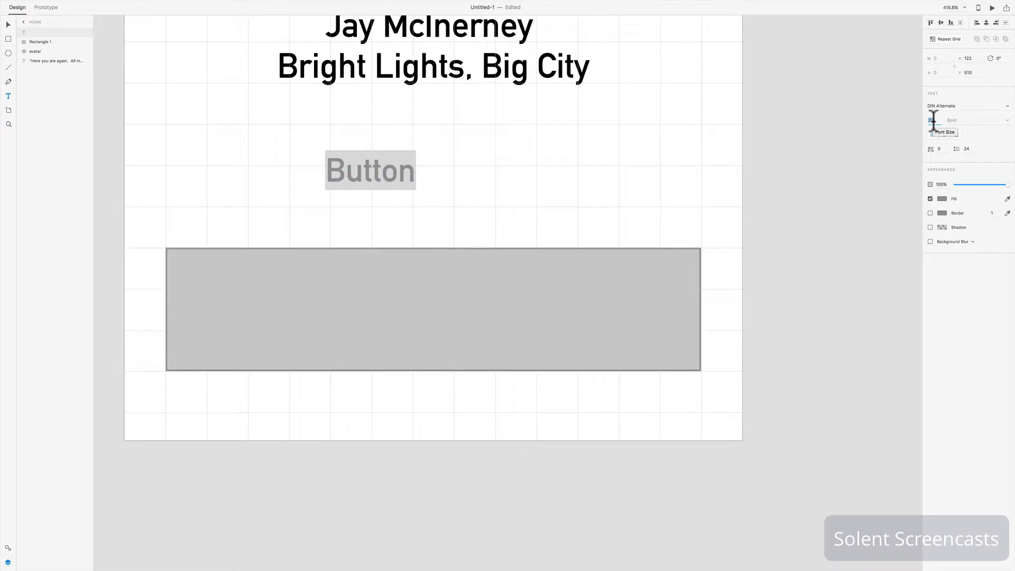
text(31)
key(Return)
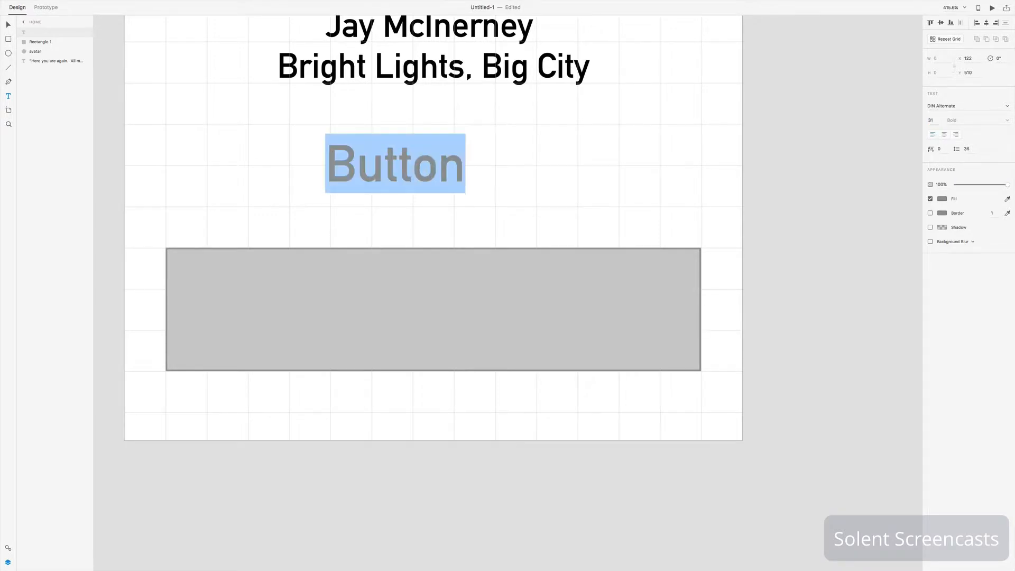
Step: Move the "Button" text to the middle of the grey rectangle and enlarge it to size 33, at X 142.5, Y 569
click(8, 26)
drag(406, 161, 443, 302)
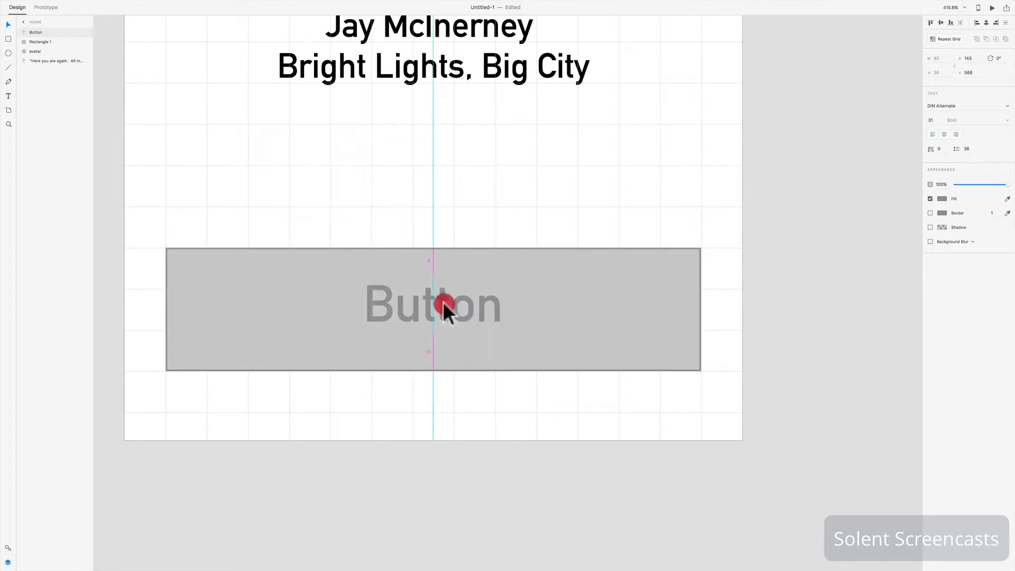
drag(443, 302, 444, 303)
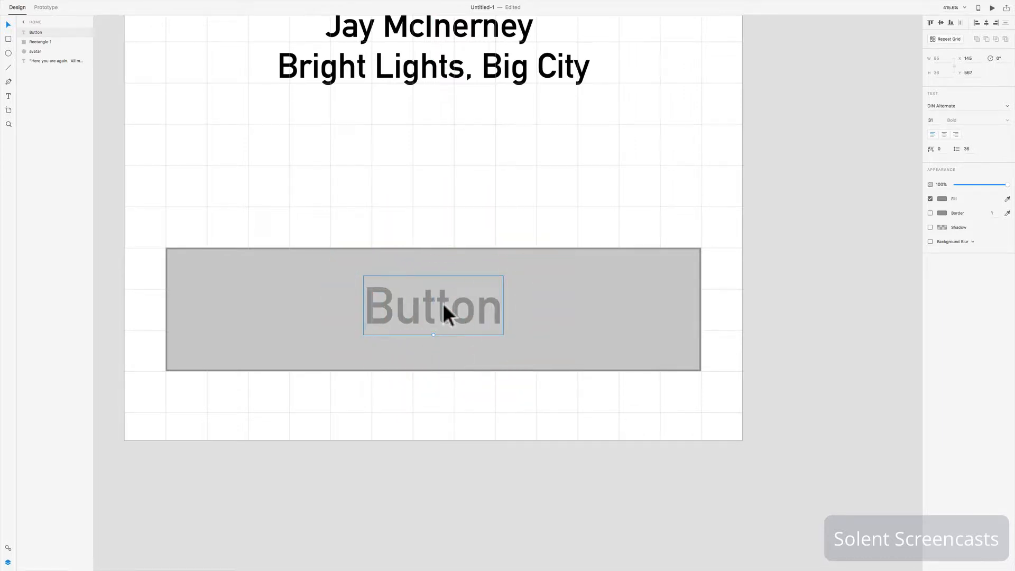
key(Down)
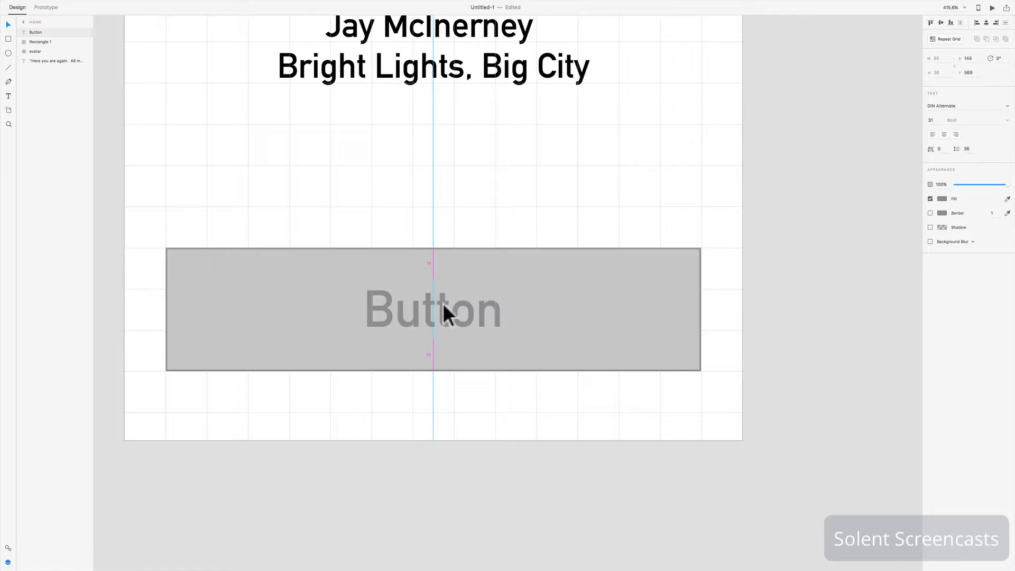
key(Up)
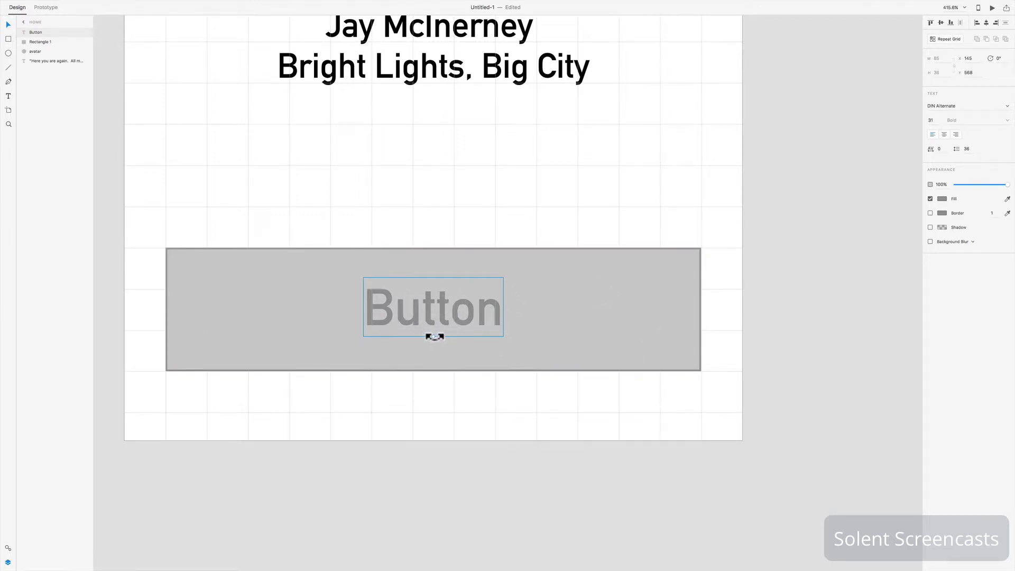
drag(435, 337, 450, 324)
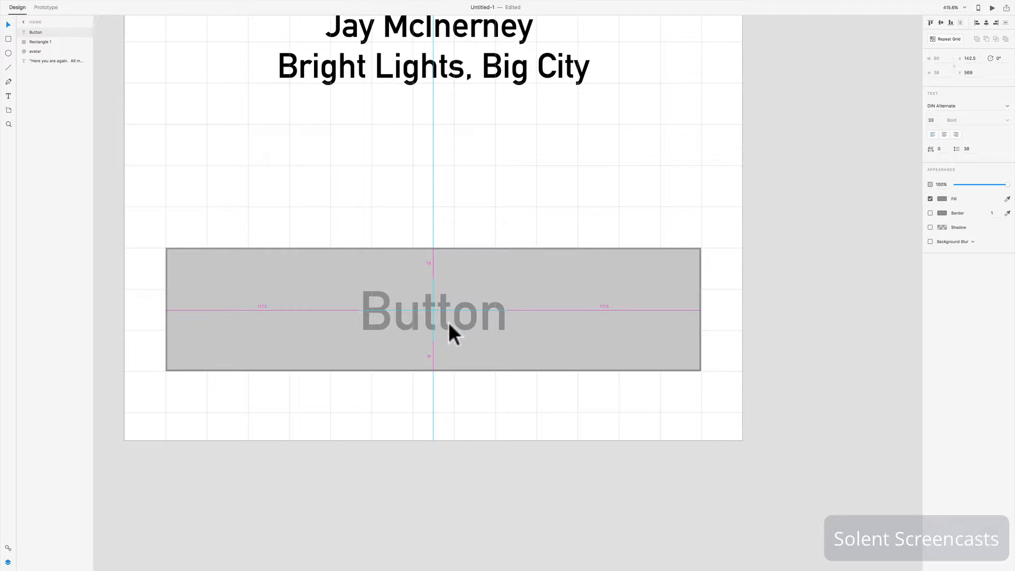
drag(449, 322, 449, 322)
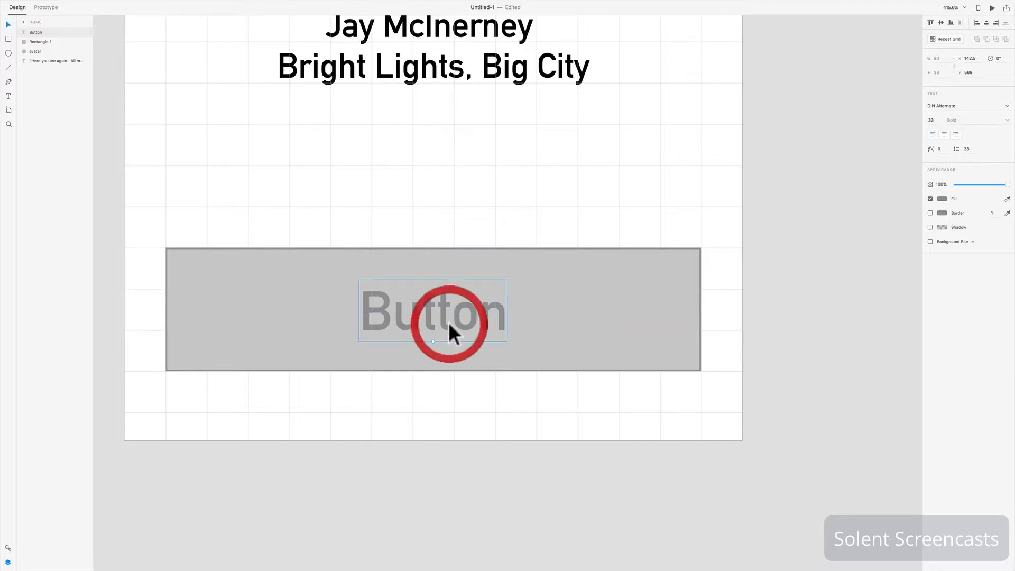
Step: Set the "Button" text's fill colour to white, #FFFFFF
click(942, 199)
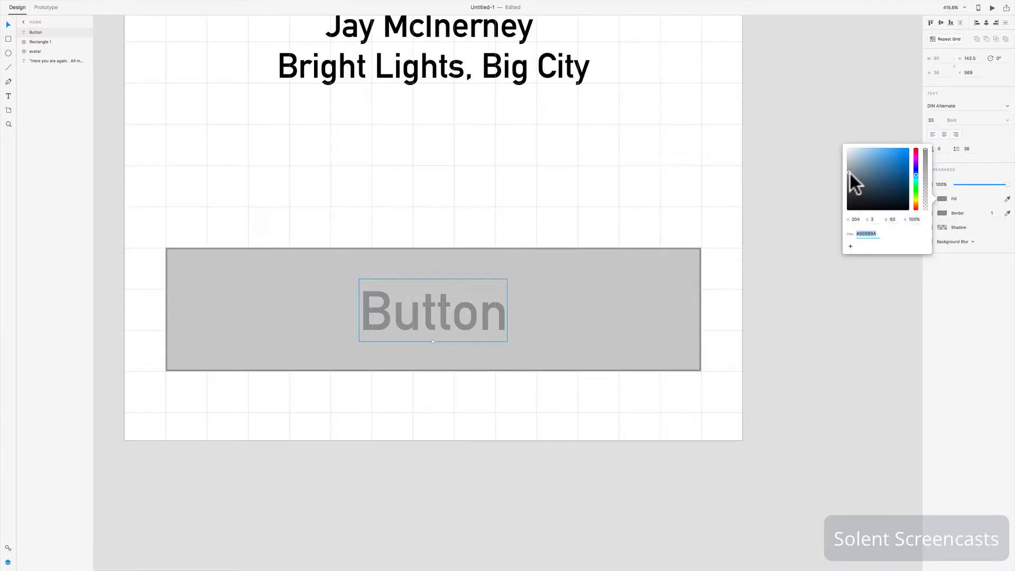
drag(850, 174, 843, 143)
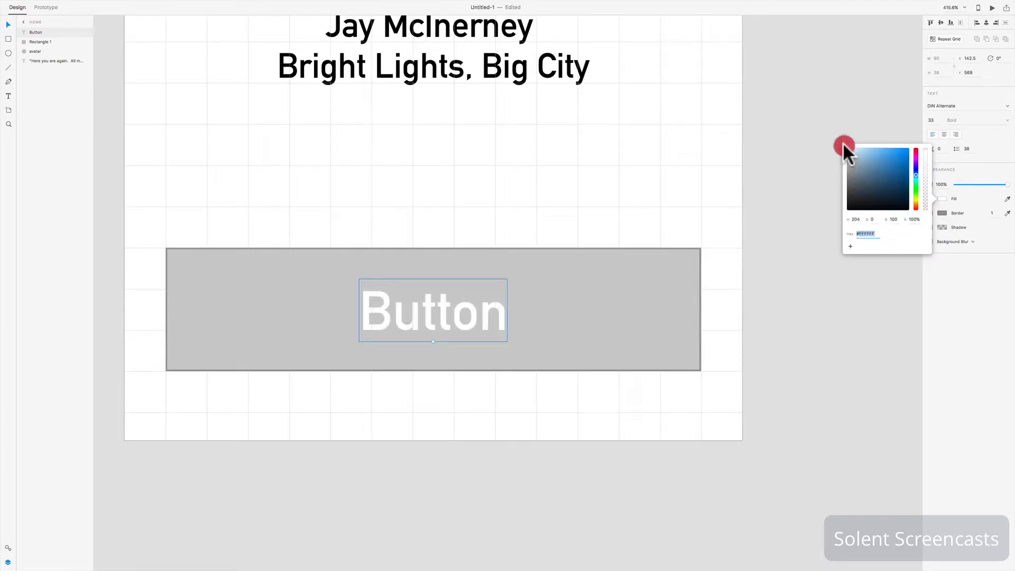
click(754, 208)
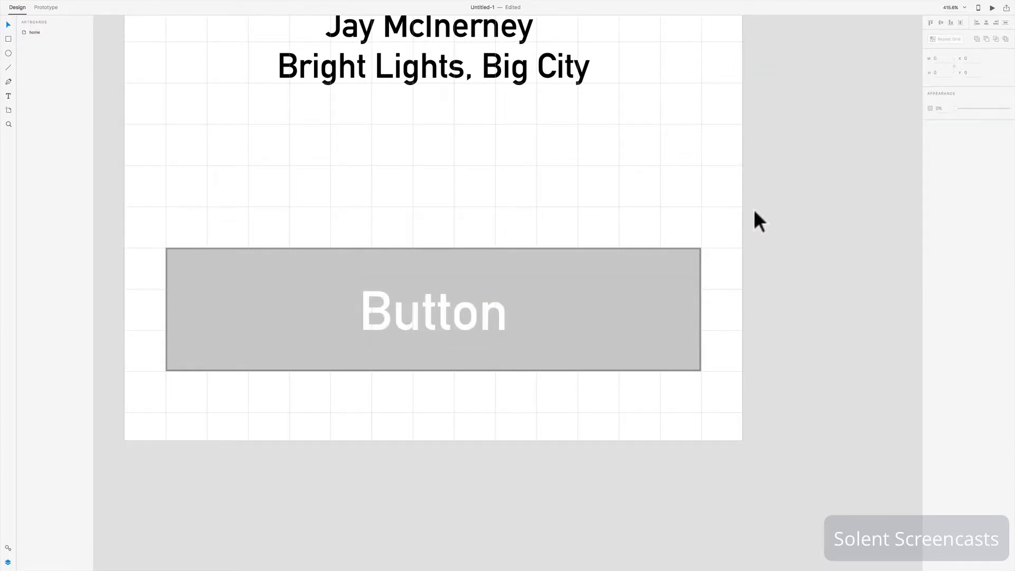
Step: Enlarge the "Button" text to size 38 and reposition it within the rectangle at X 135.5, Y 564
click(442, 323)
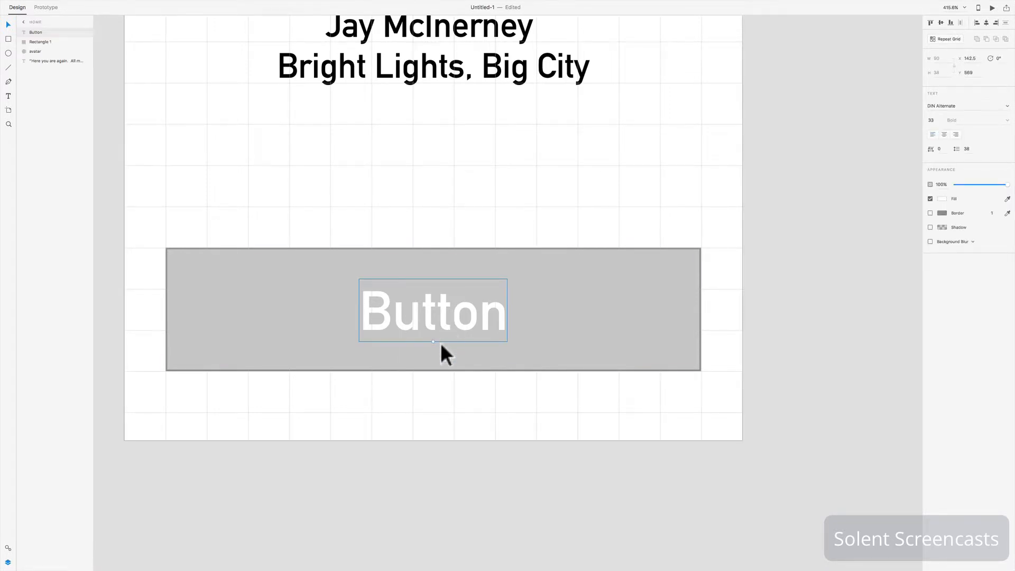
drag(433, 341, 438, 315)
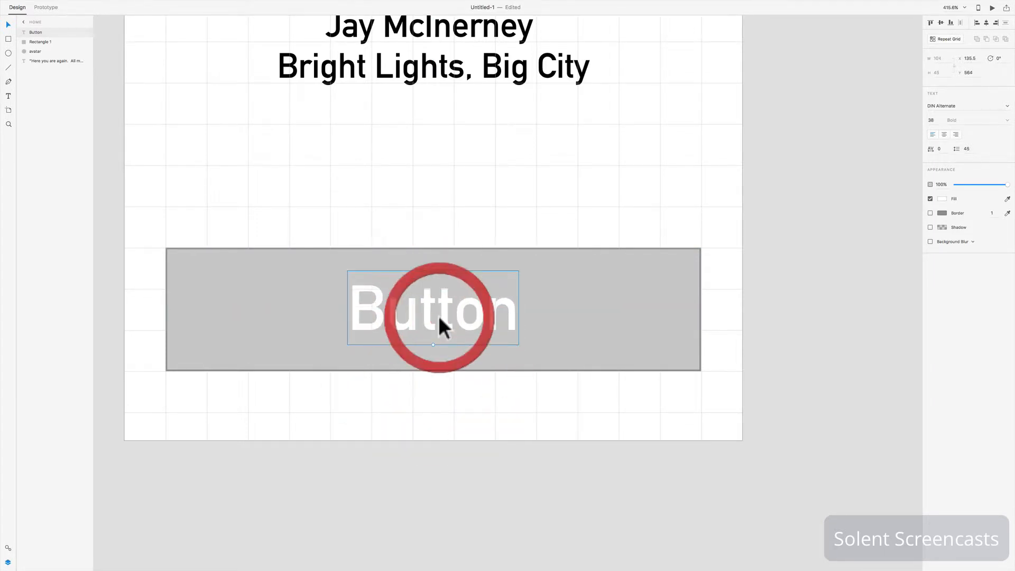
click(636, 147)
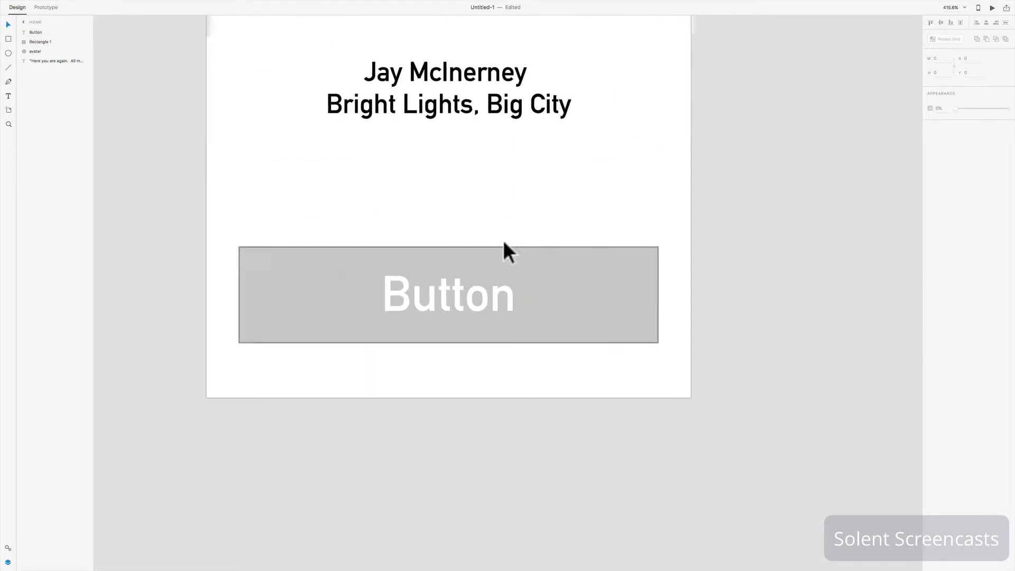
Step: Move the Button and Rectangle 1 layers below the quote text layer, keeping Button above Rectangle 1
scroll(504, 240, down, 5)
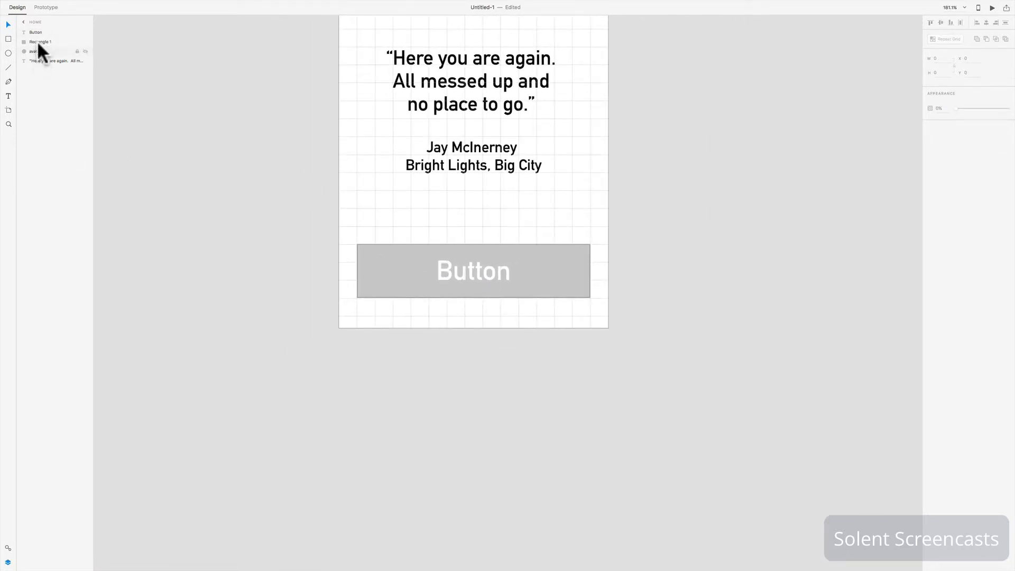
drag(44, 31, 42, 60)
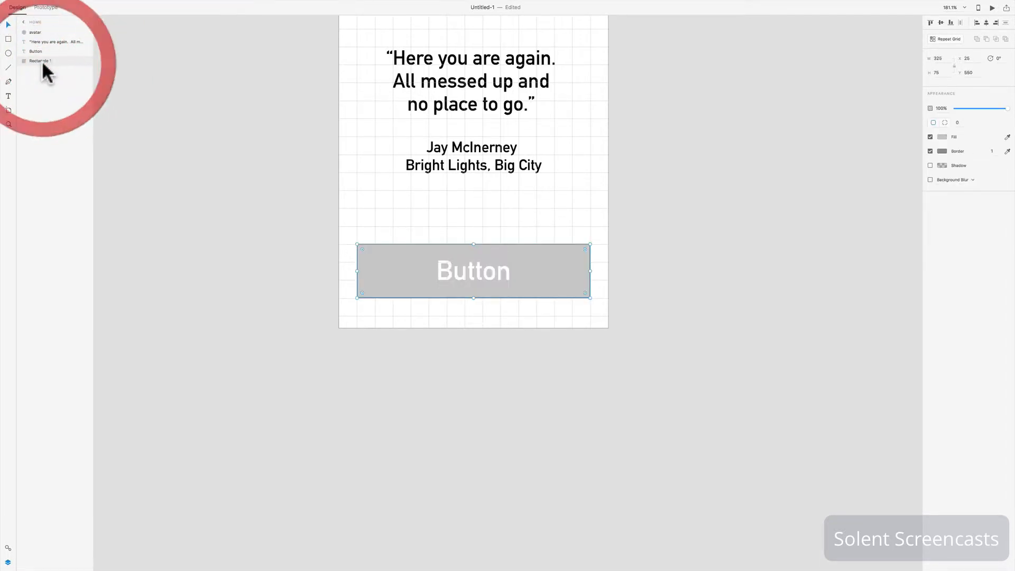
Step: Rename the Rectangle 1 layer as button-bg and the Button text layer as button-txt
scroll(530, 219, up, 5)
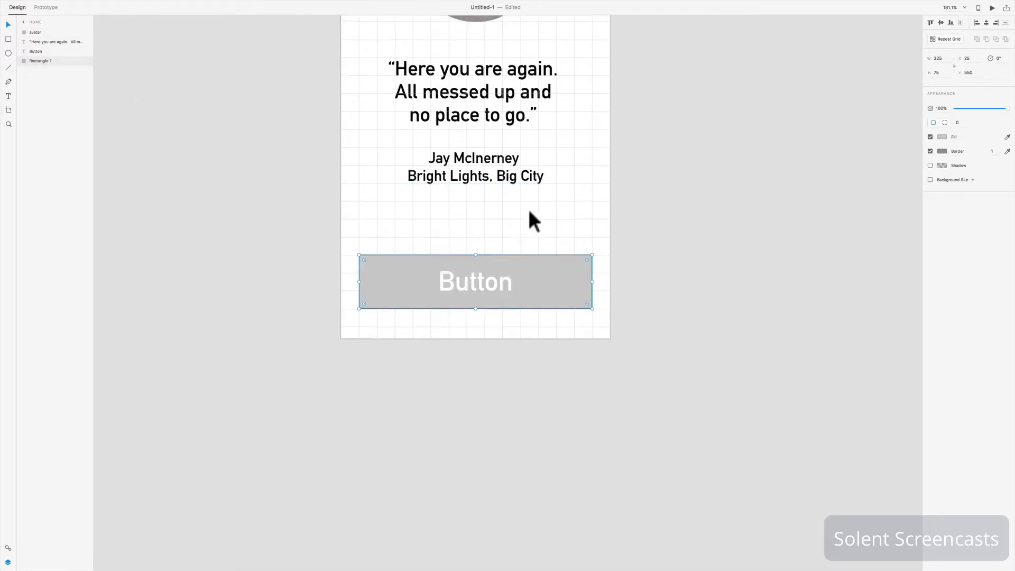
click(507, 110)
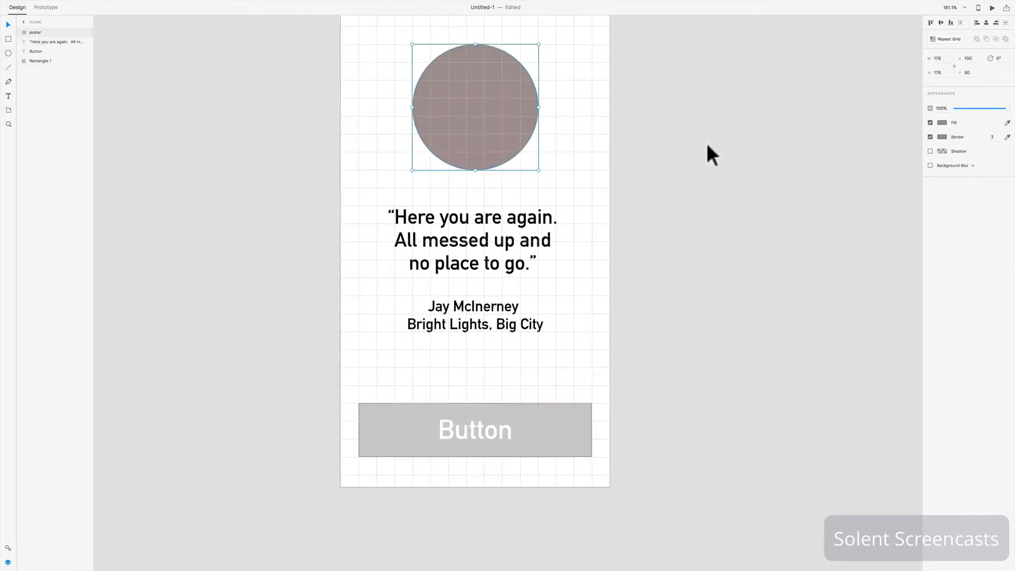
scroll(705, 144, up, 2)
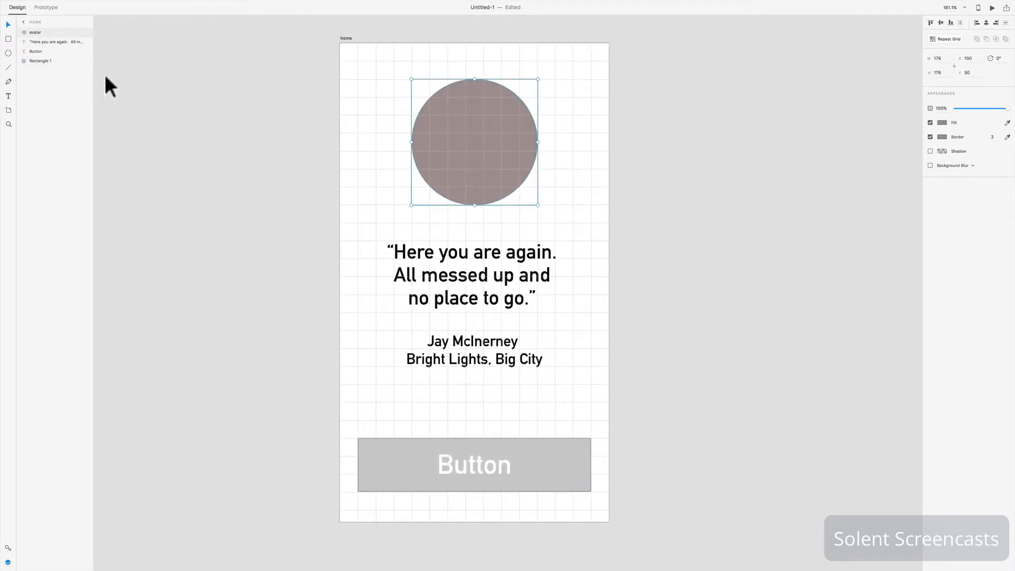
double_click(38, 61)
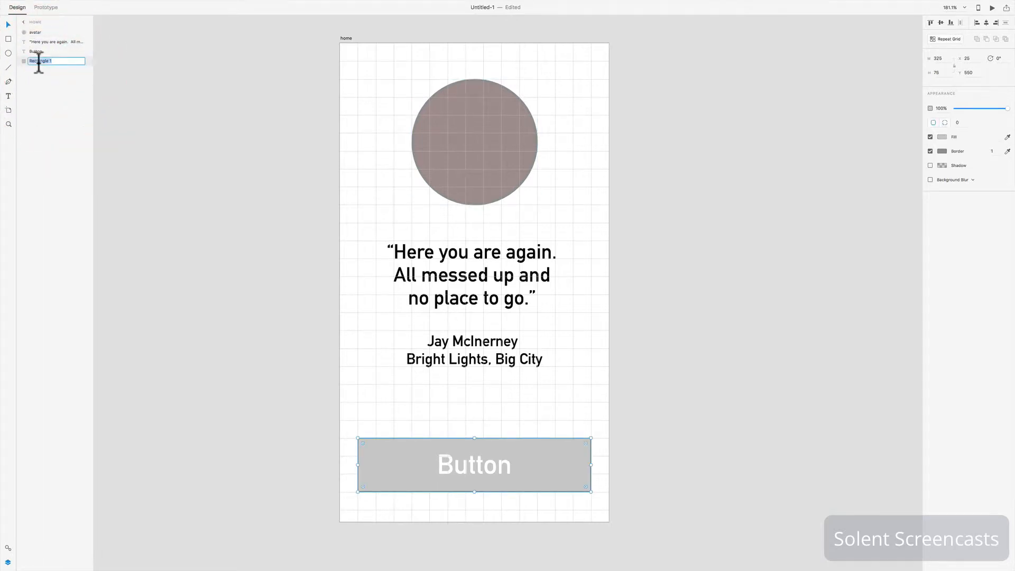
text(button-bg)
key(Return)
double_click(38, 52)
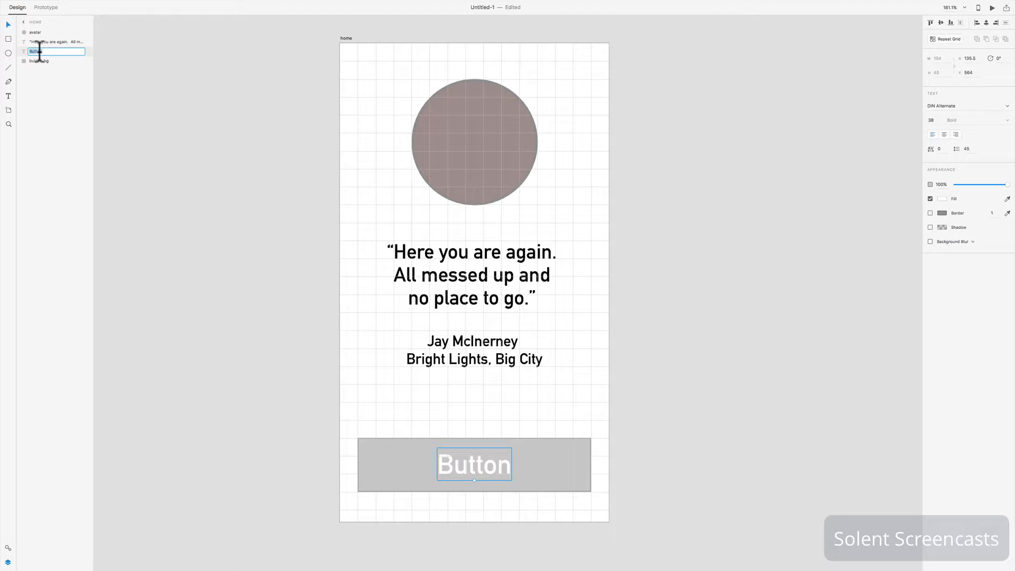
text(b)
key(Return)
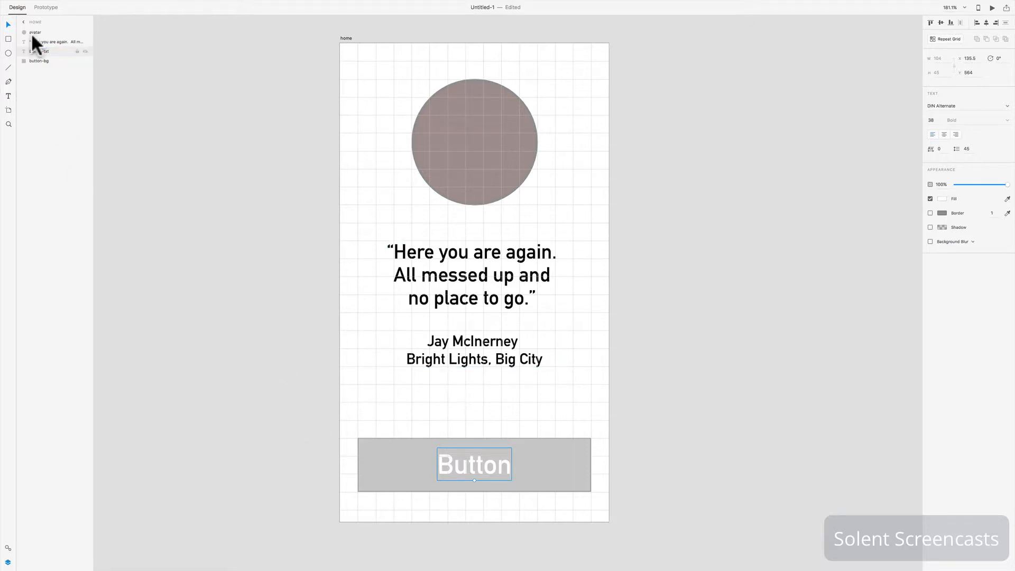
Step: Try making a symbol from the button-txt and button-bg layers and separate it back into its parts
shift+click(543, 458)
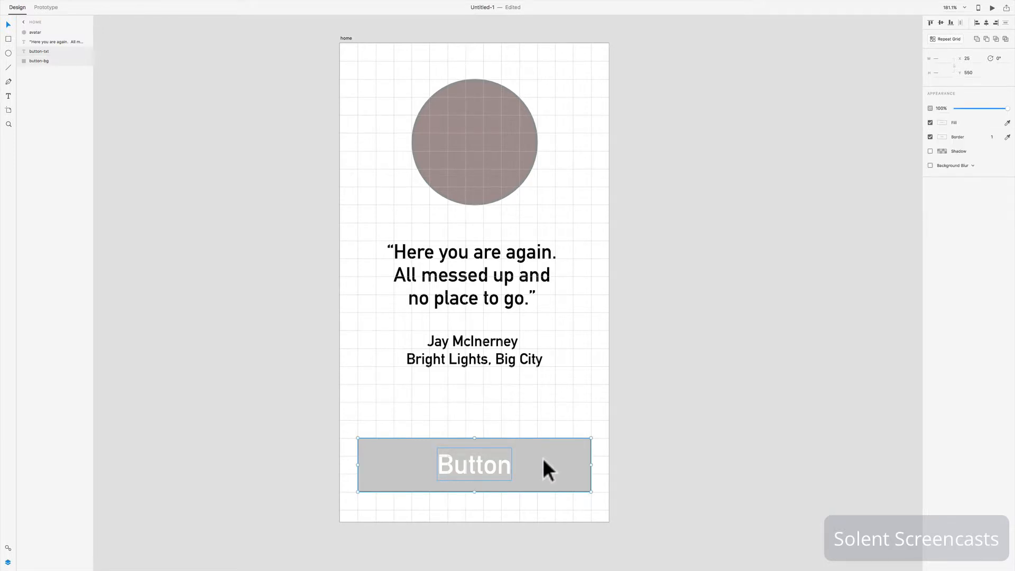
click(544, 458)
right_click(540, 467)
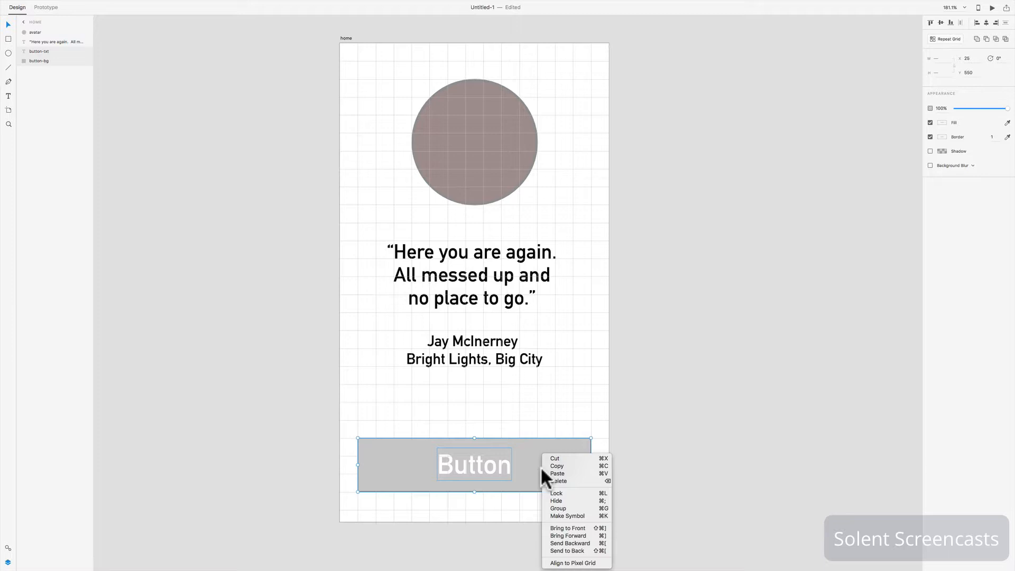
click(592, 517)
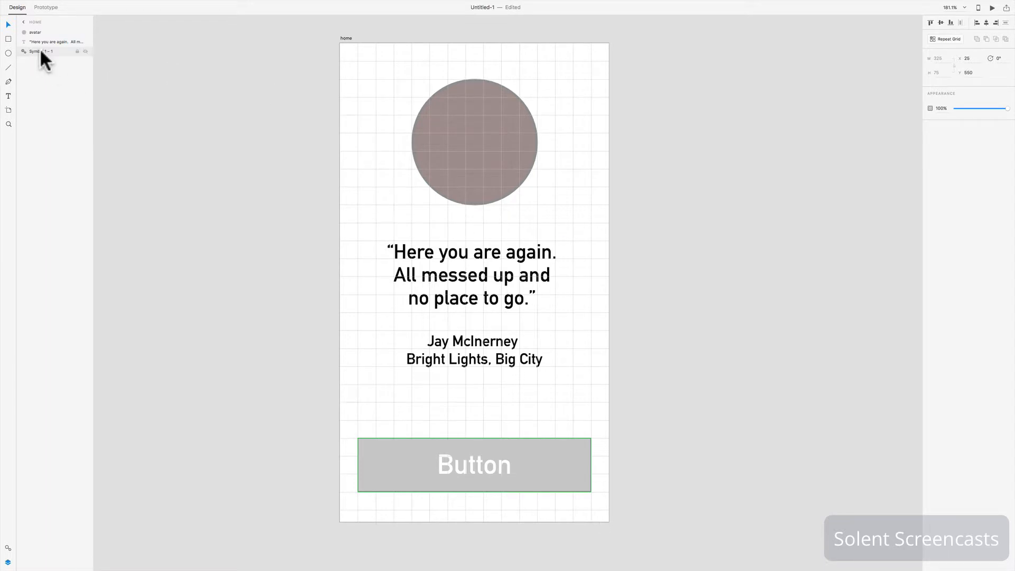
key(super+shift+g)
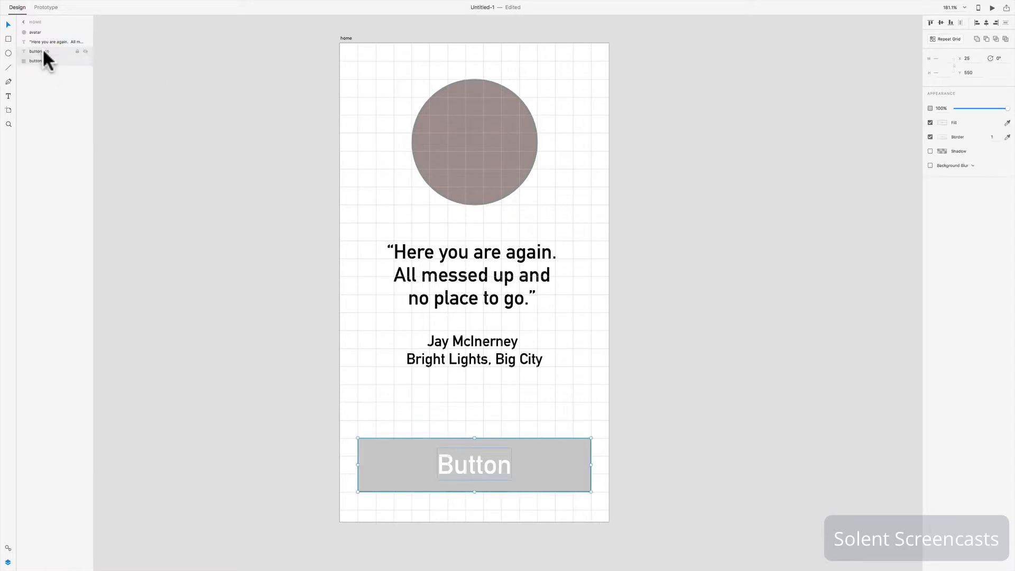
Step: Add the button text and background to the document's symbols as one symbol and rename its layer button1
click(8, 548)
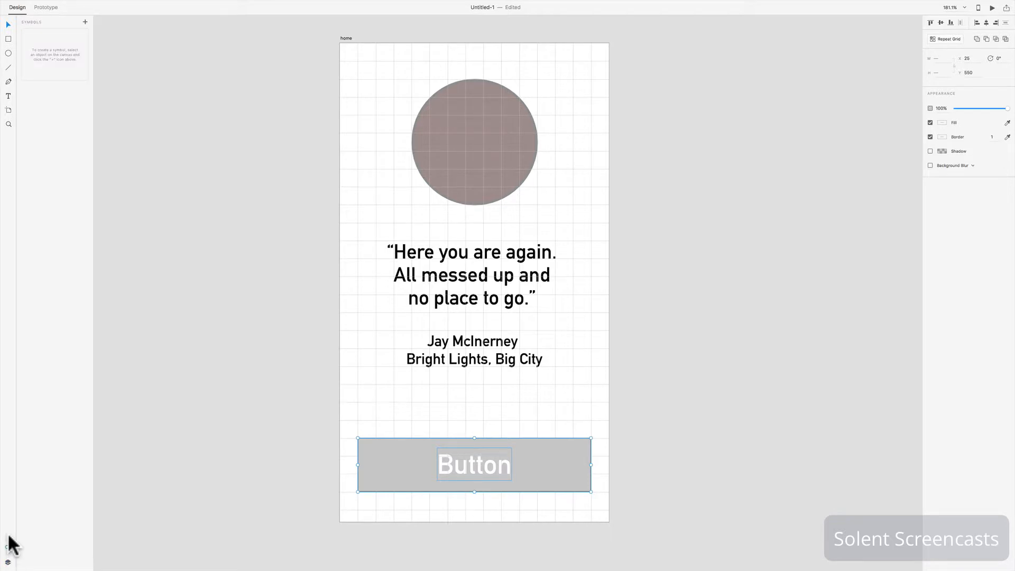
click(84, 21)
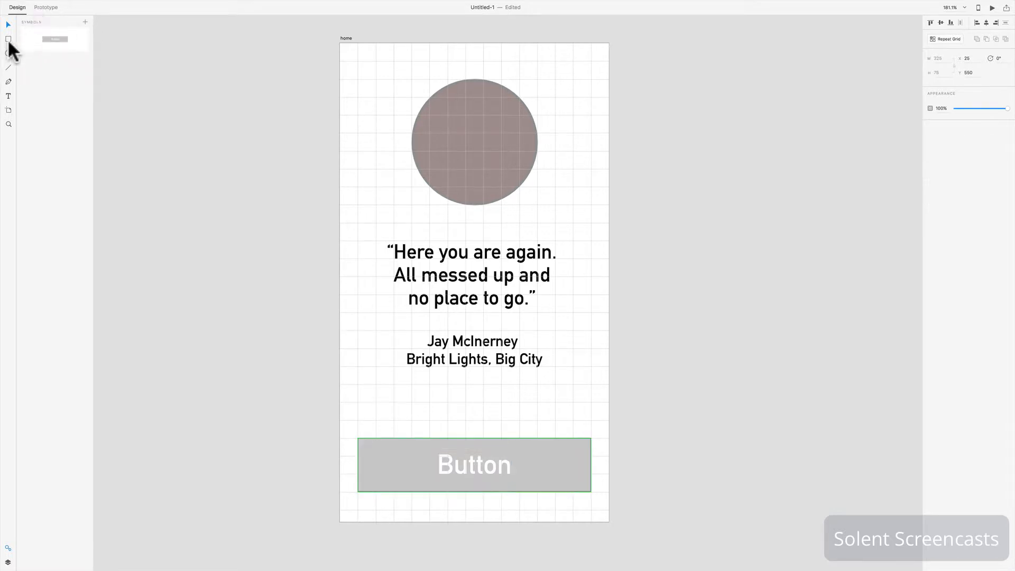
click(8, 562)
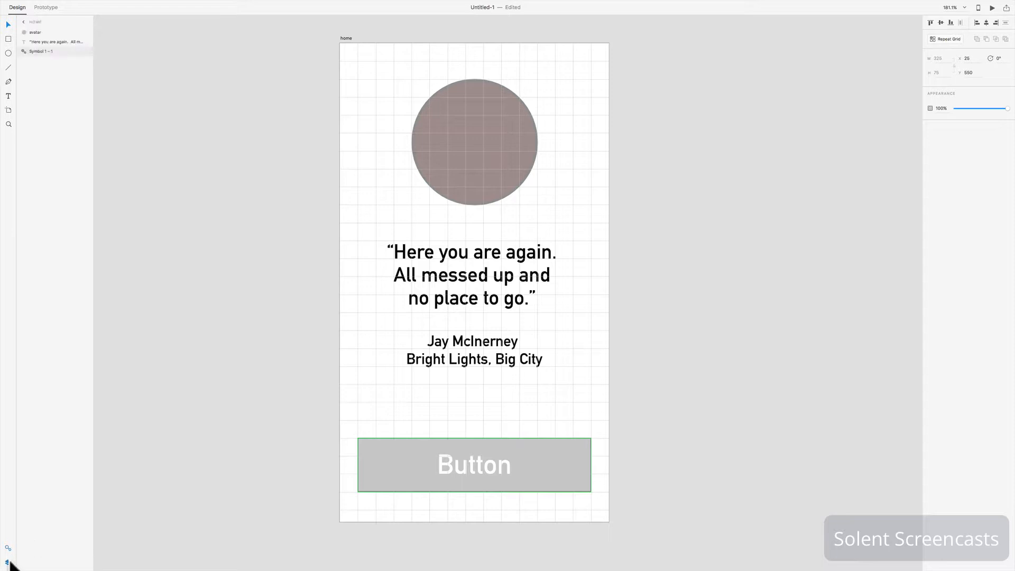
double_click(36, 51)
text(button1)
key(Return)
click(459, 476)
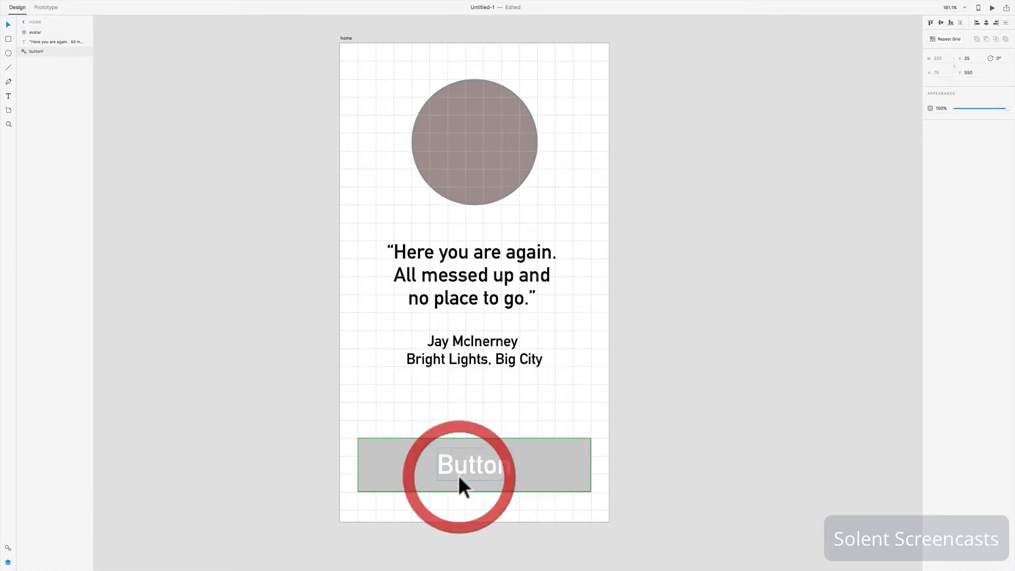
Step: Lighten the avatar circle's fill to the light grey #C9C4C4
scroll(782, 256, right, 3)
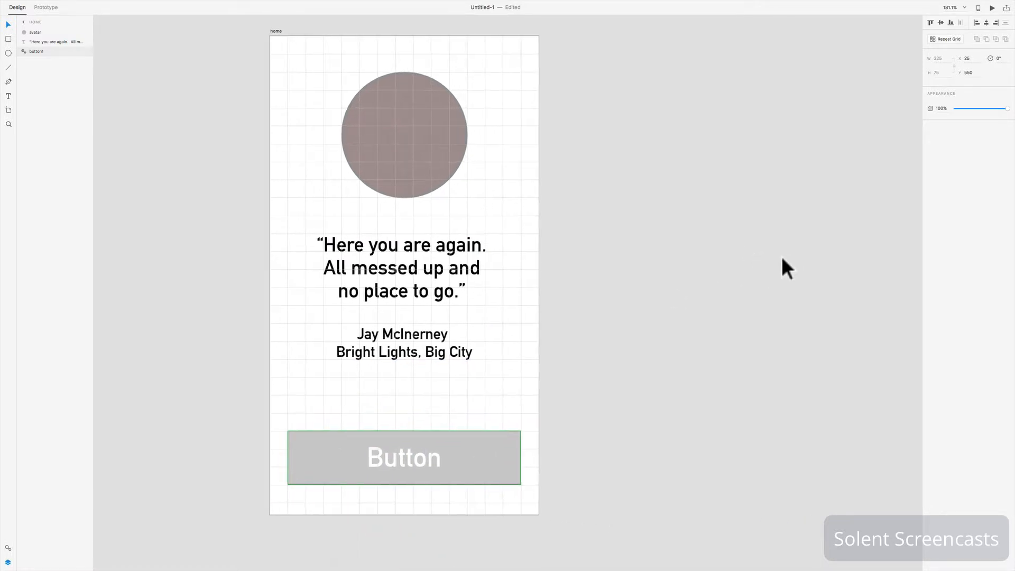
shift+click(392, 129)
double_click(438, 135)
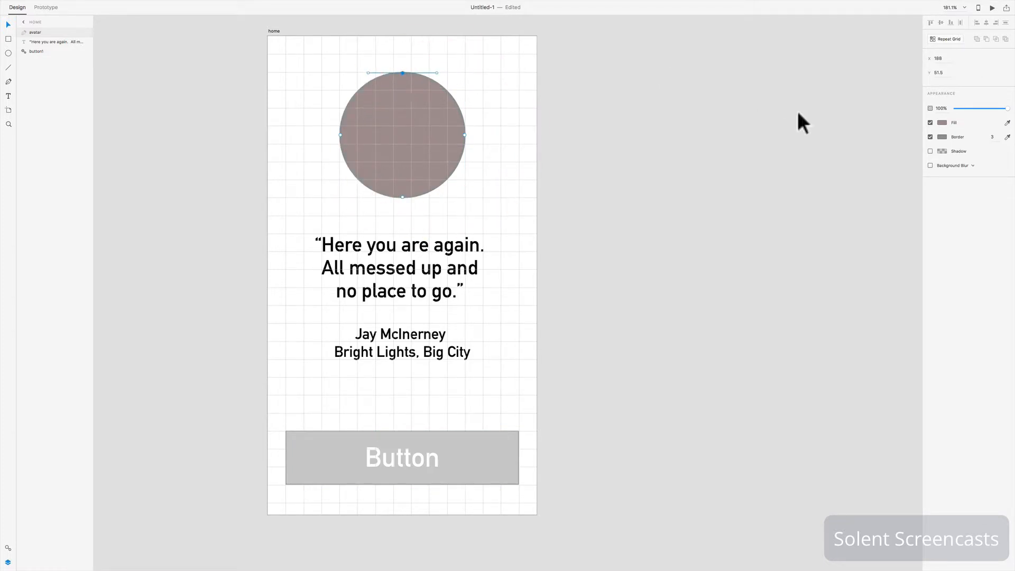
click(942, 122)
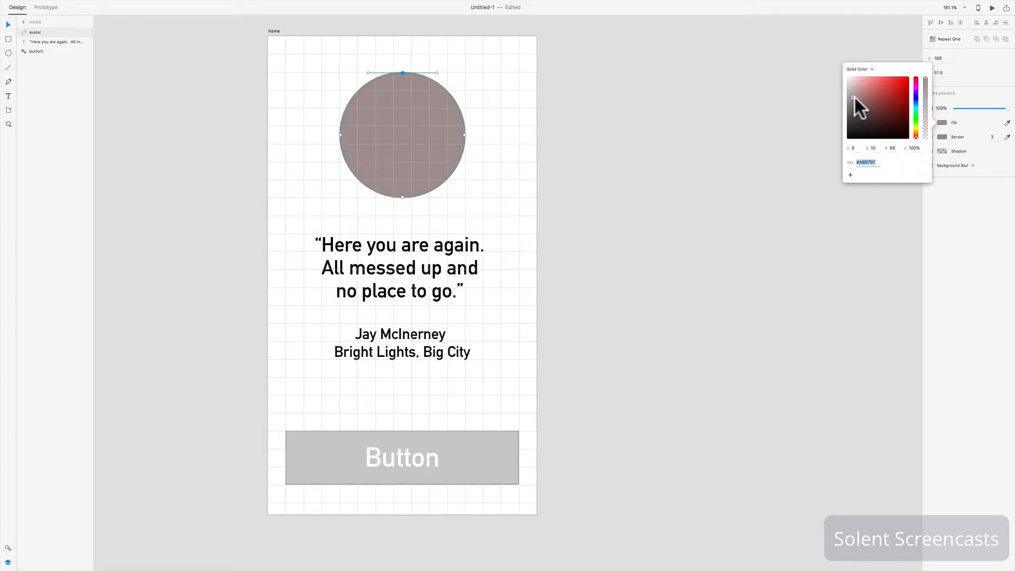
drag(854, 97, 848, 88)
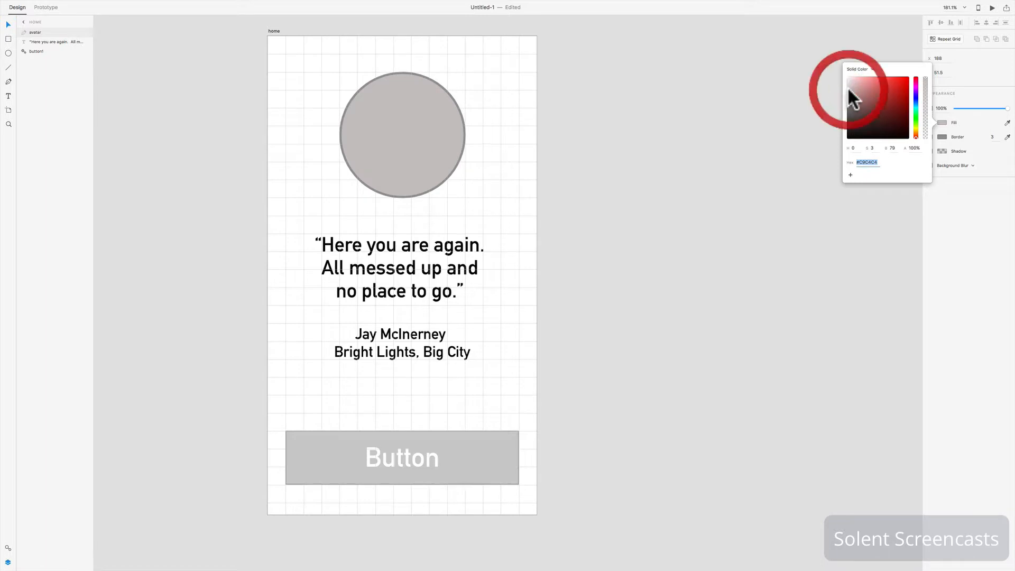
click(508, 258)
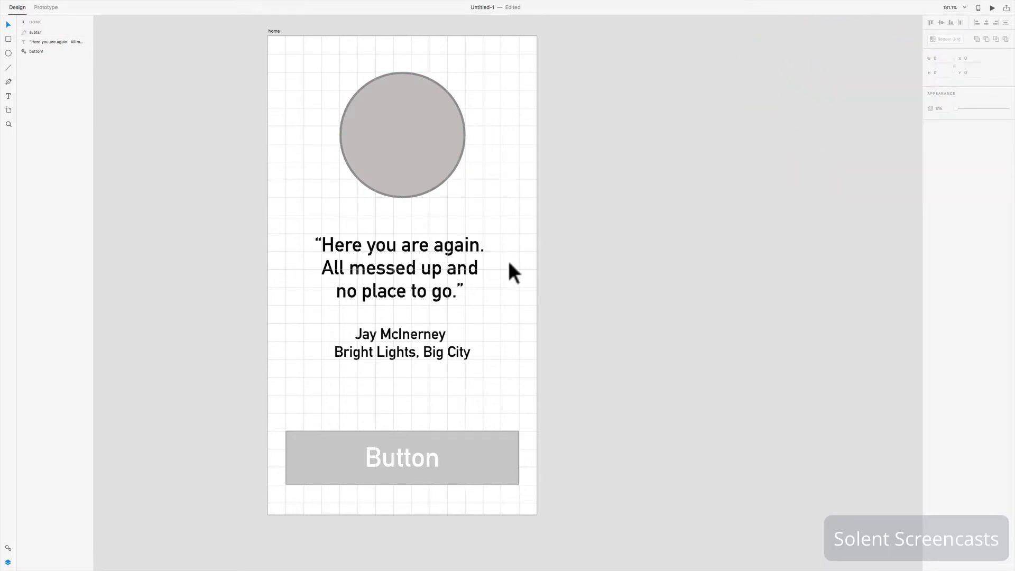
Step: Enlarge the three quote lines to size 31 and reposition the whole text block at X 53, Y 275
click(388, 275)
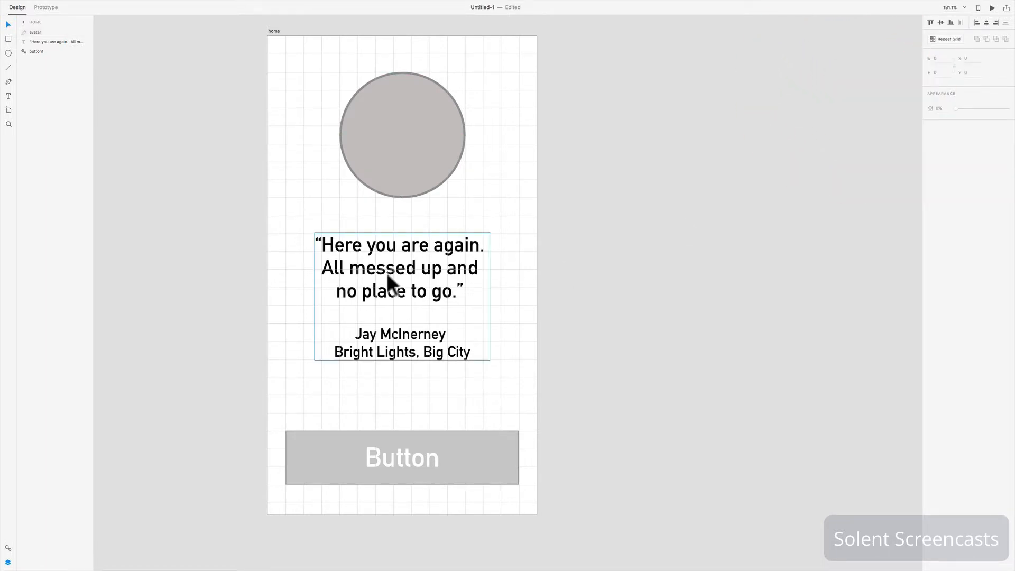
double_click(389, 275)
click(386, 270)
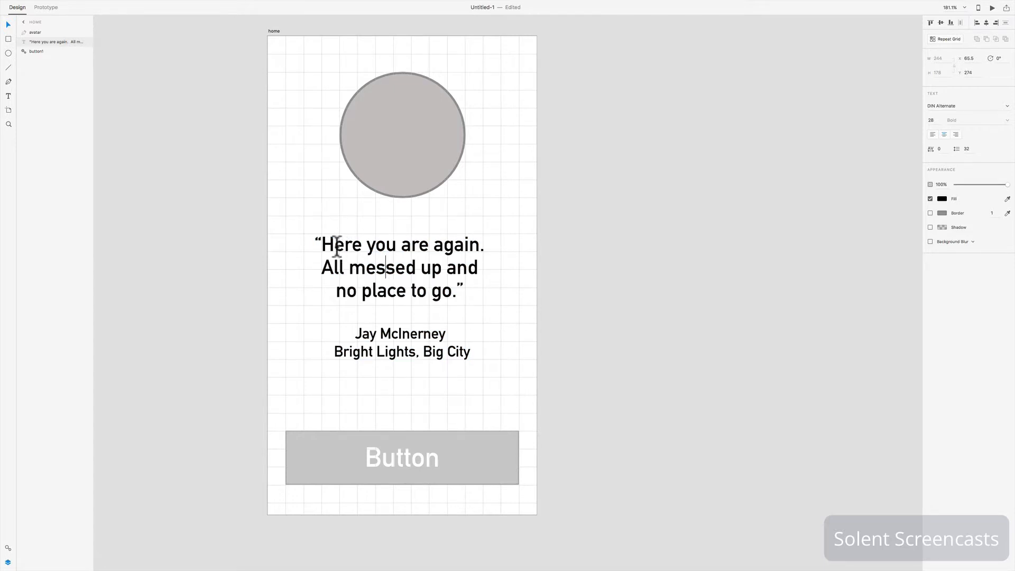
drag(319, 244, 464, 289)
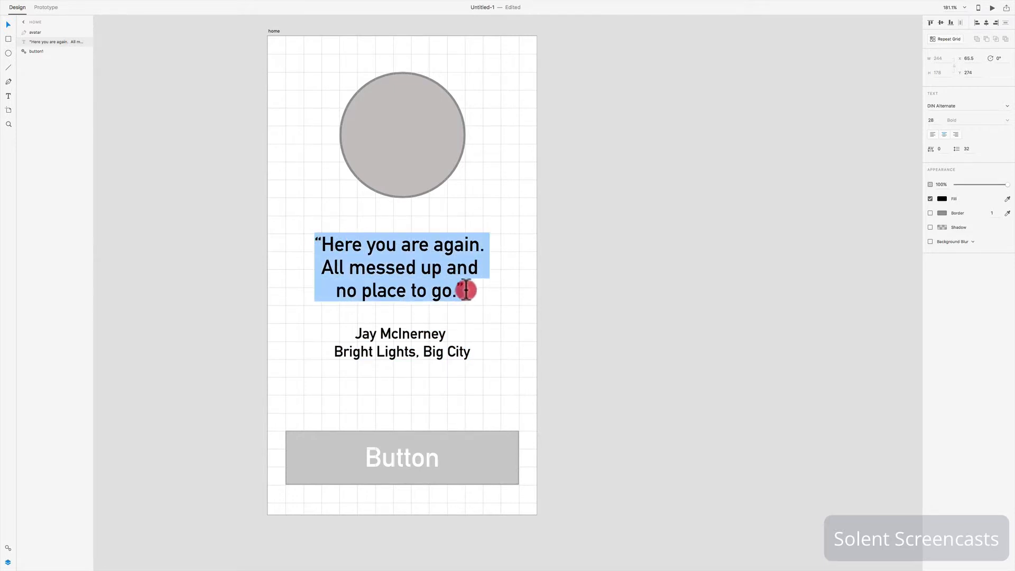
click(934, 120)
text(31)
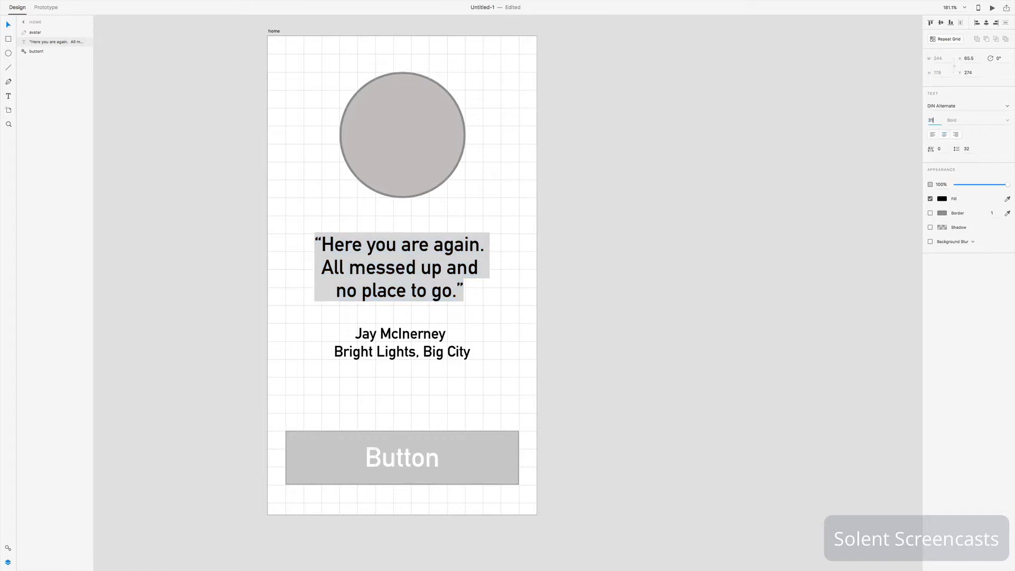
key(Return)
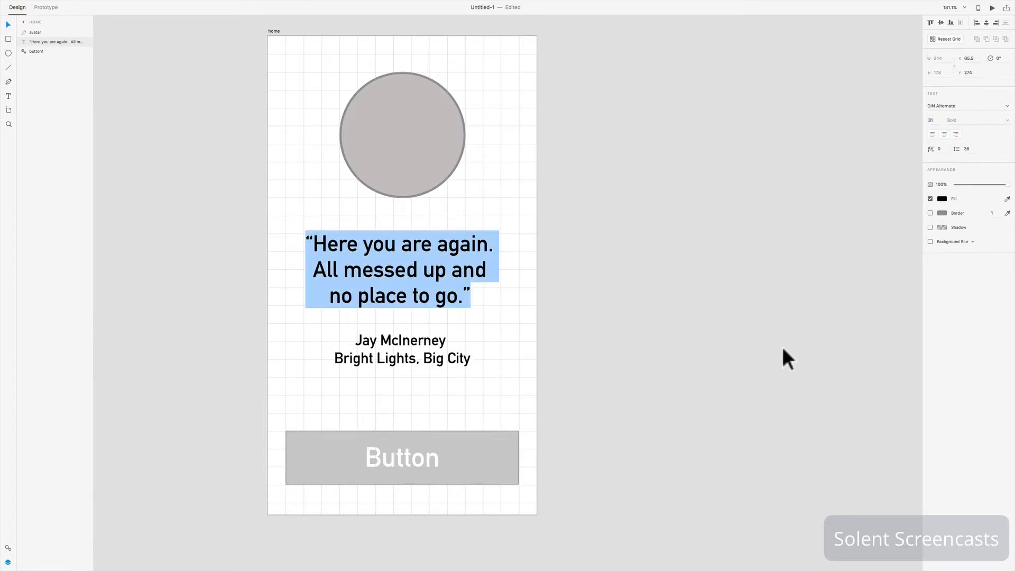
click(411, 304)
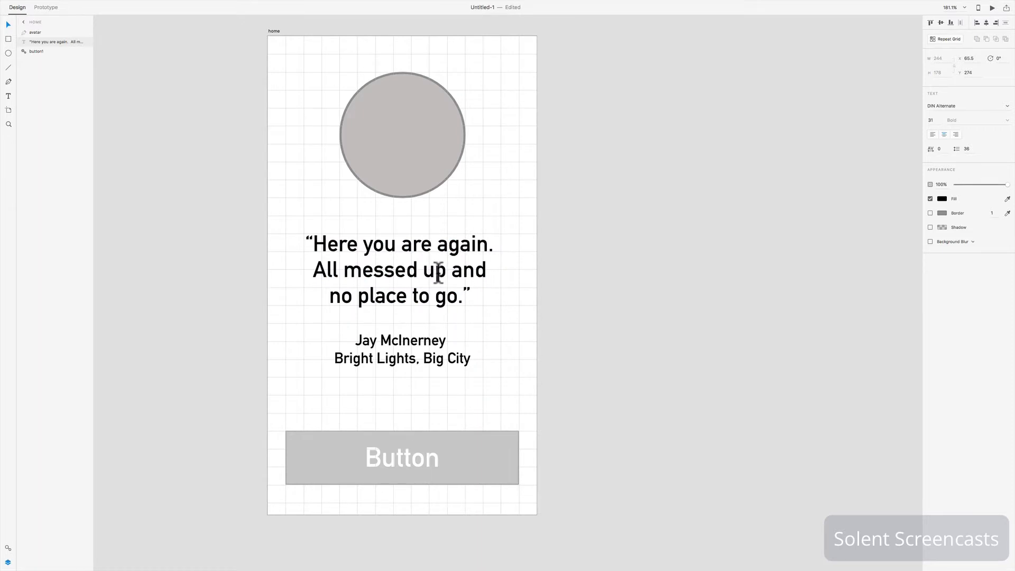
click(9, 25)
mouse_move(385, 273)
mouse_down()
mouse_move(395, 282)
mouse_move(392, 274)
mouse_up()
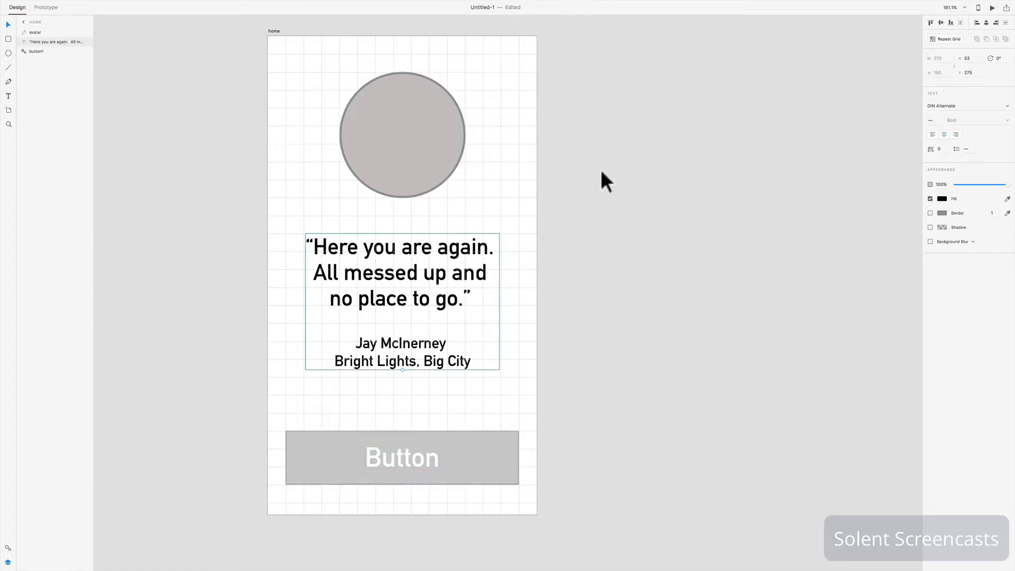
Step: Add a second iPhone 6/7 artboard beside the home artboard and name it gallery
scroll(601, 171, up, 2)
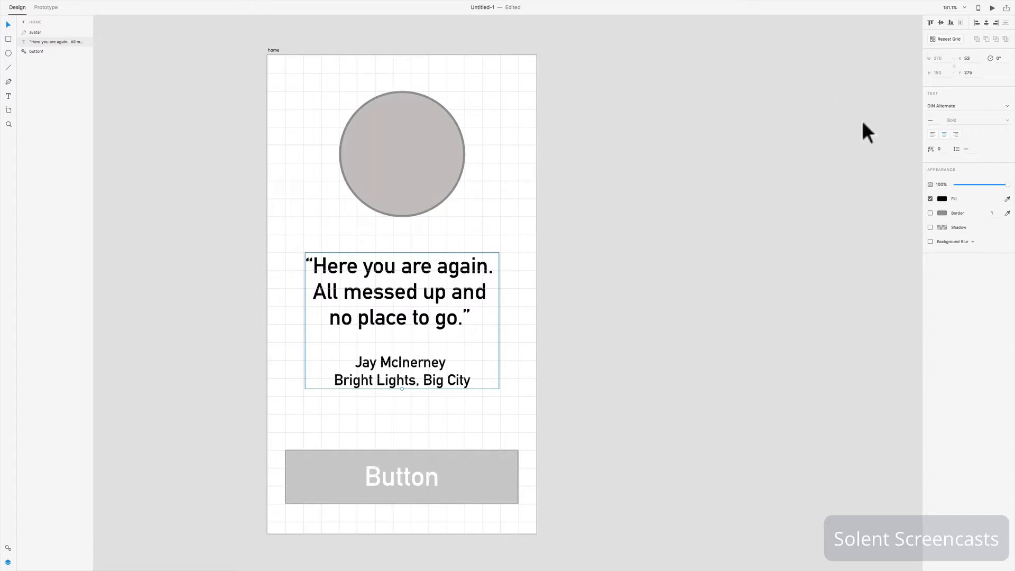
click(8, 110)
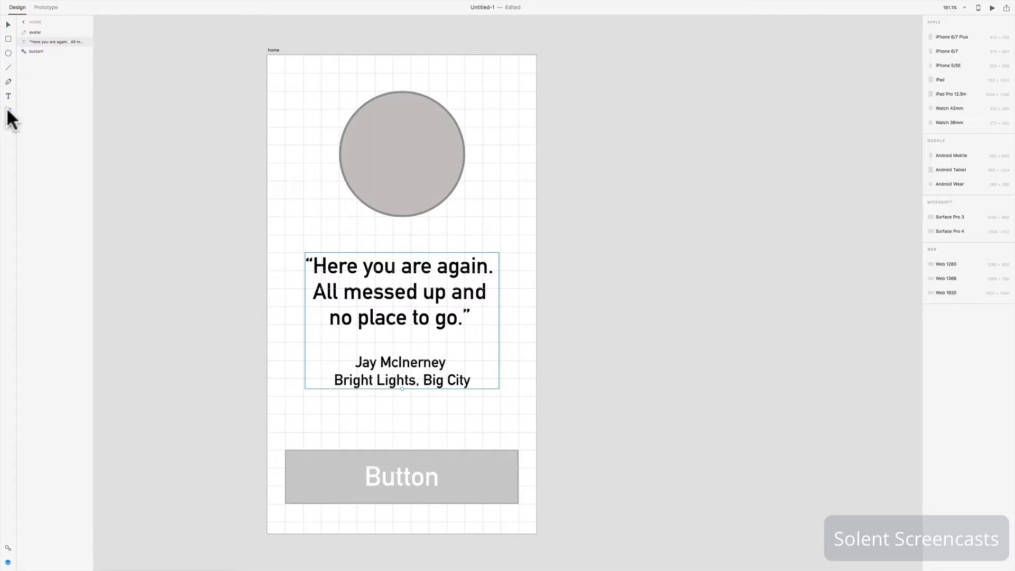
click(946, 51)
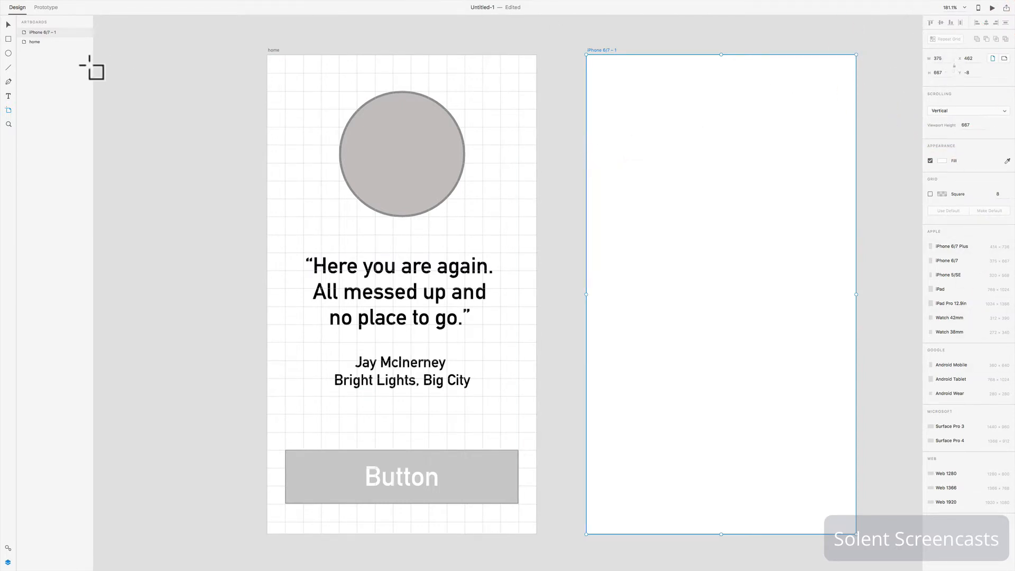
click(8, 25)
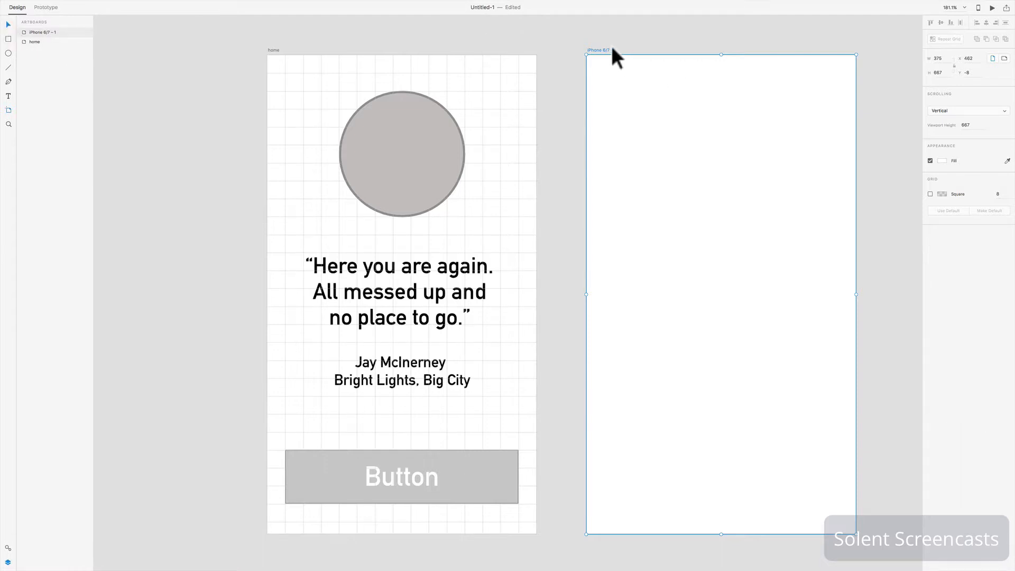
double_click(608, 50)
text(g)
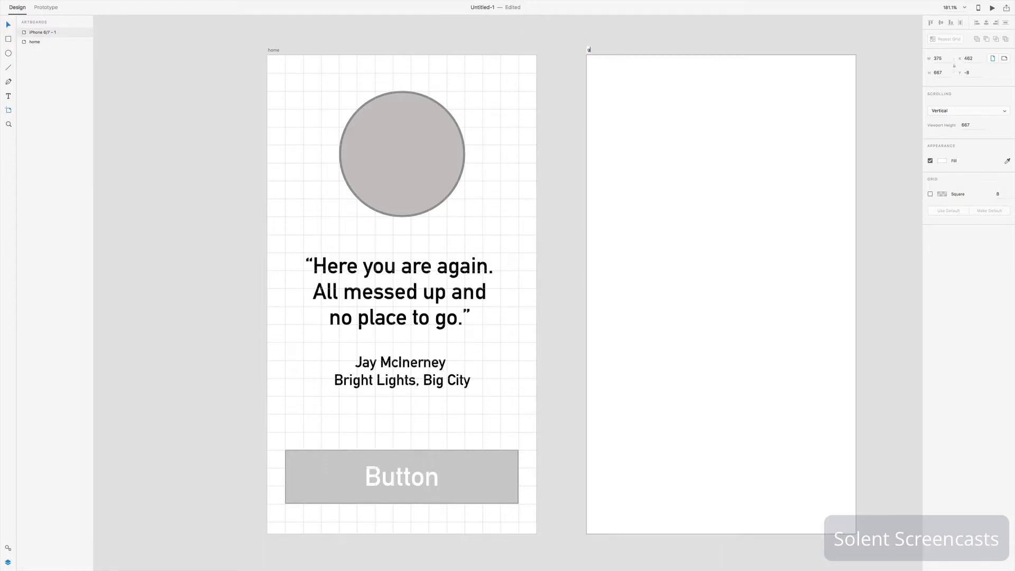
text(allery)
key(Return)
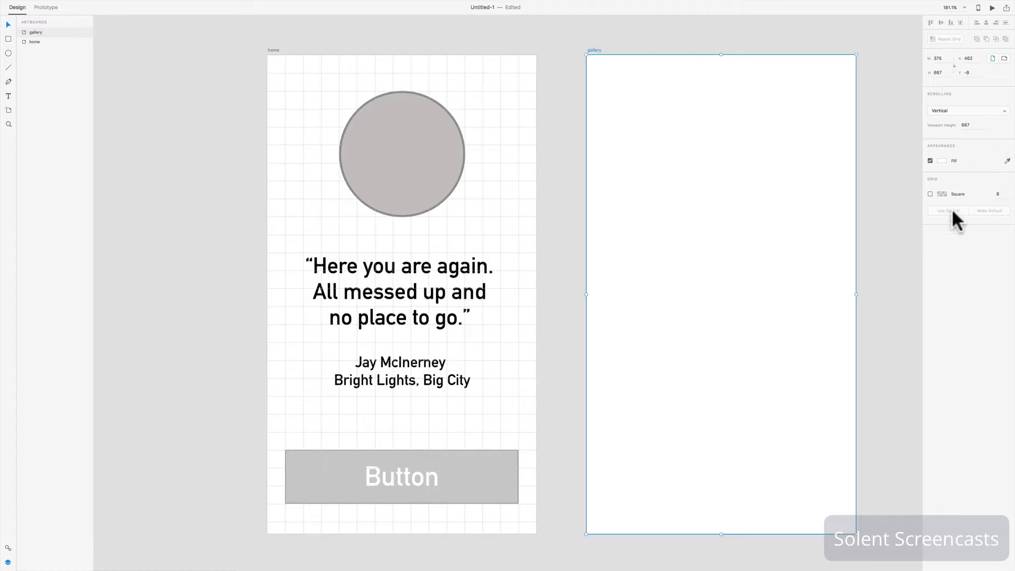
Step: Turn on the square grid for the gallery artboard and set its size to 25
click(930, 194)
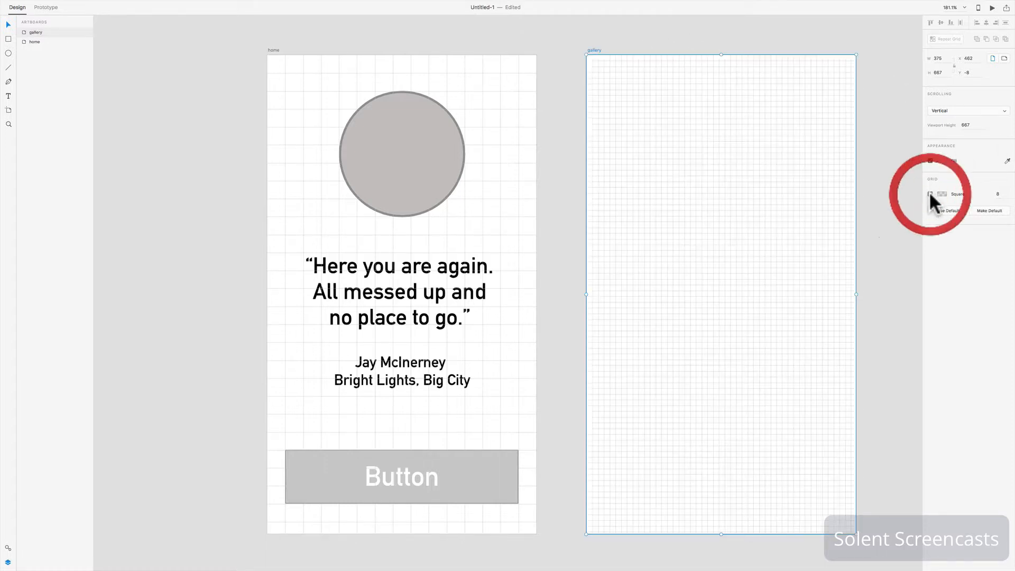
click(998, 194)
text(25)
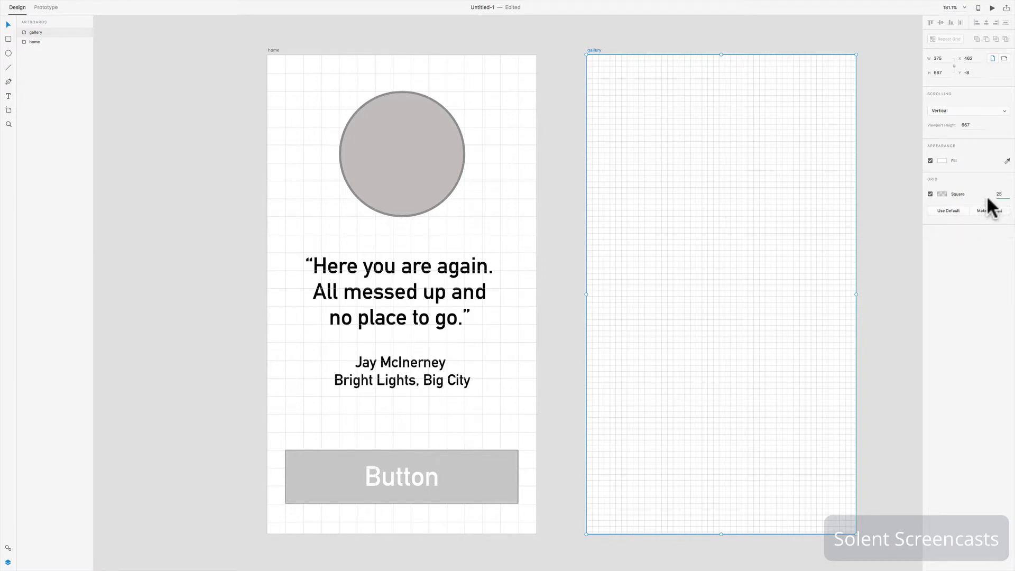
key(Return)
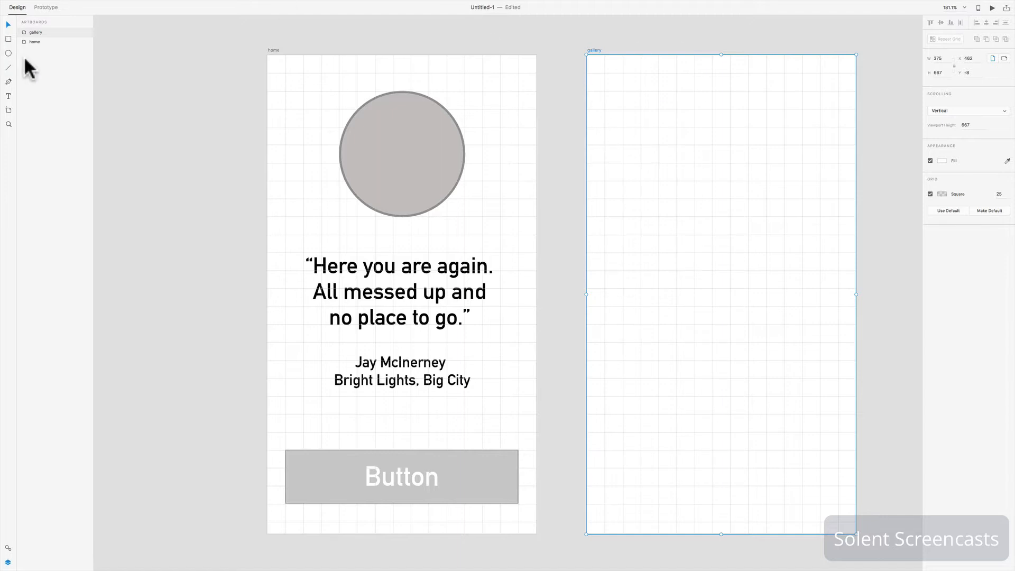
Step: Add a borderless 375 by 75 header rectangle across the top of the gallery artboard, filled with the button's grey
click(8, 38)
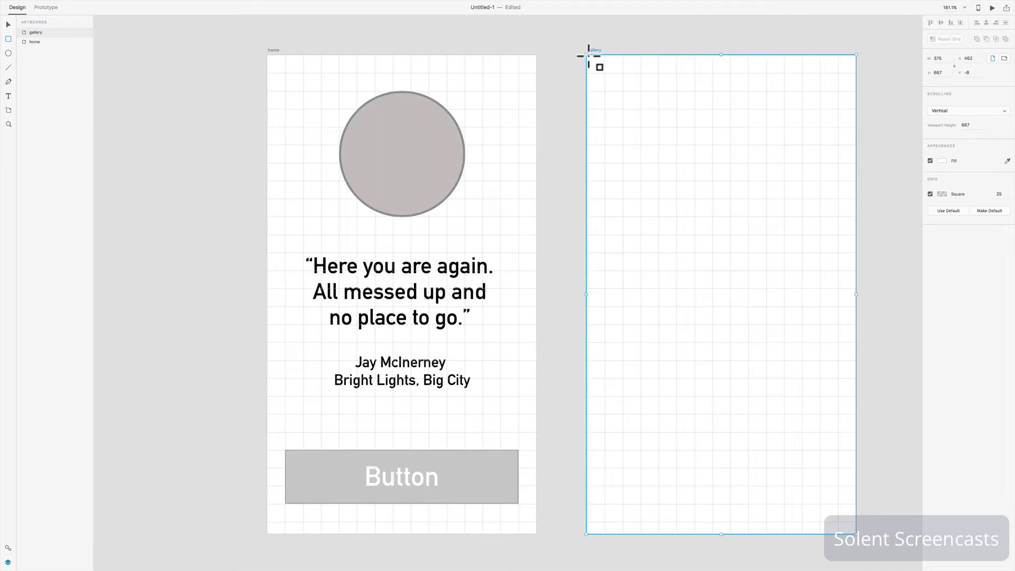
drag(588, 56, 856, 109)
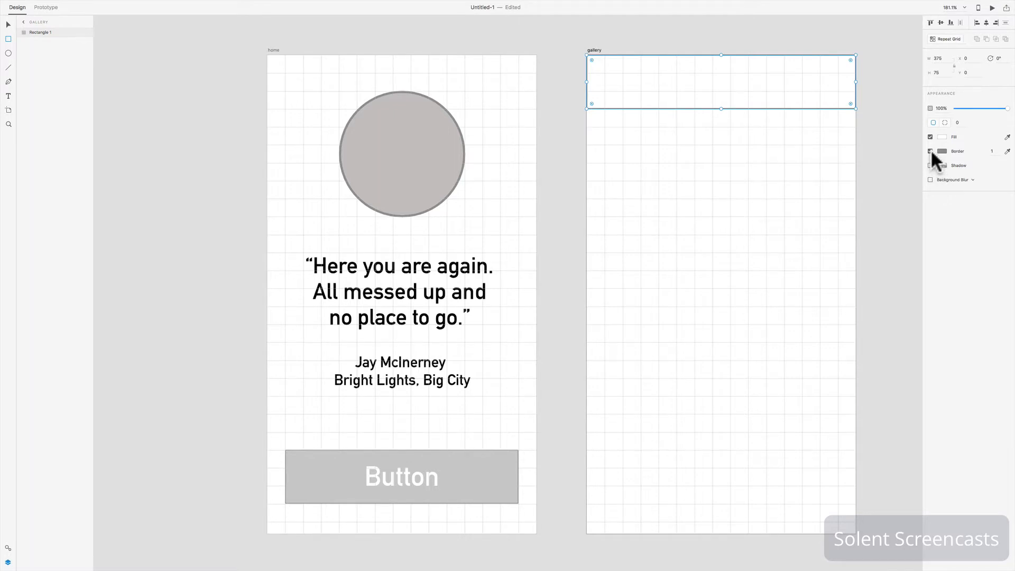
click(941, 137)
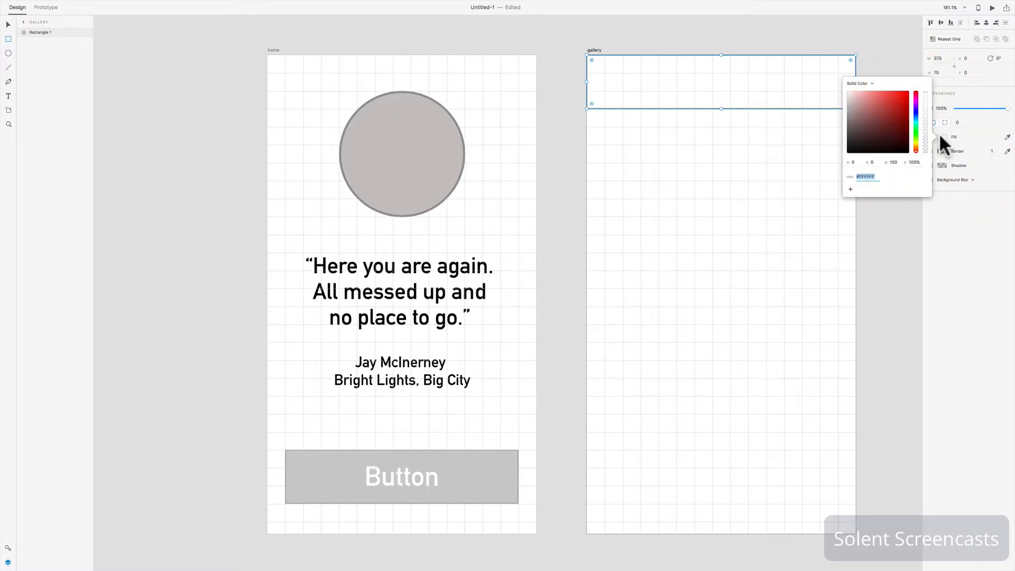
click(978, 136)
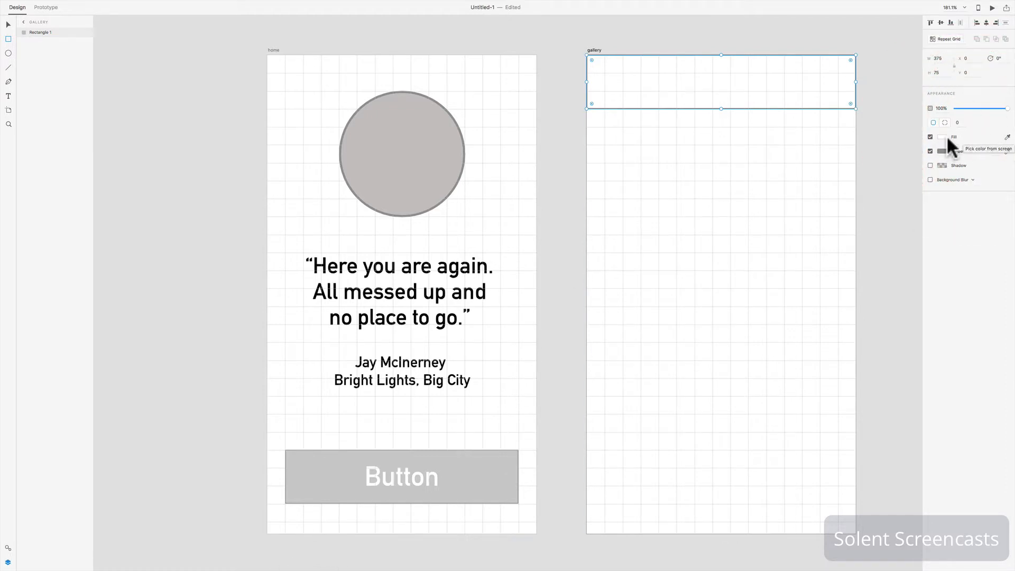
click(1007, 138)
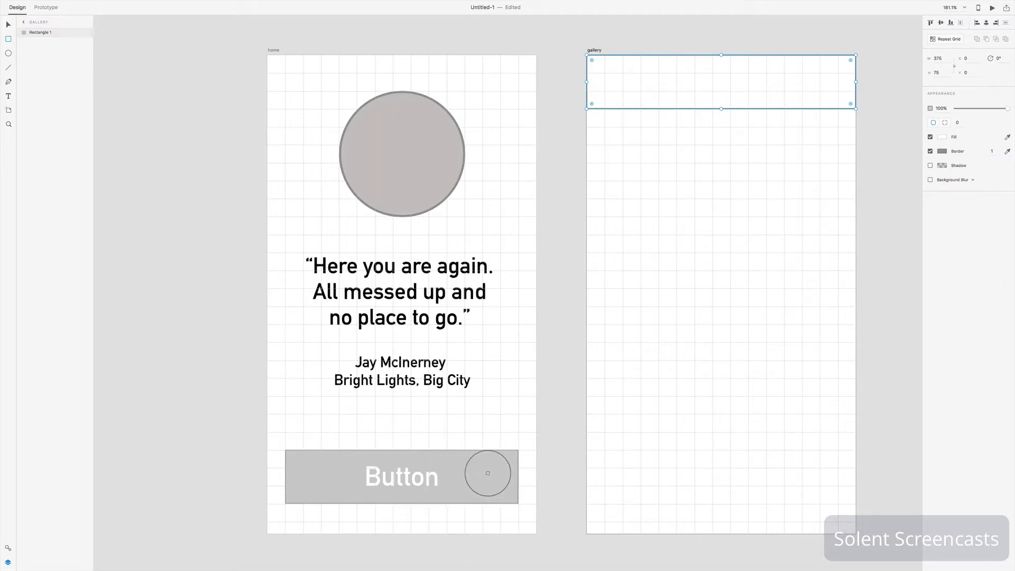
click(489, 474)
click(719, 69)
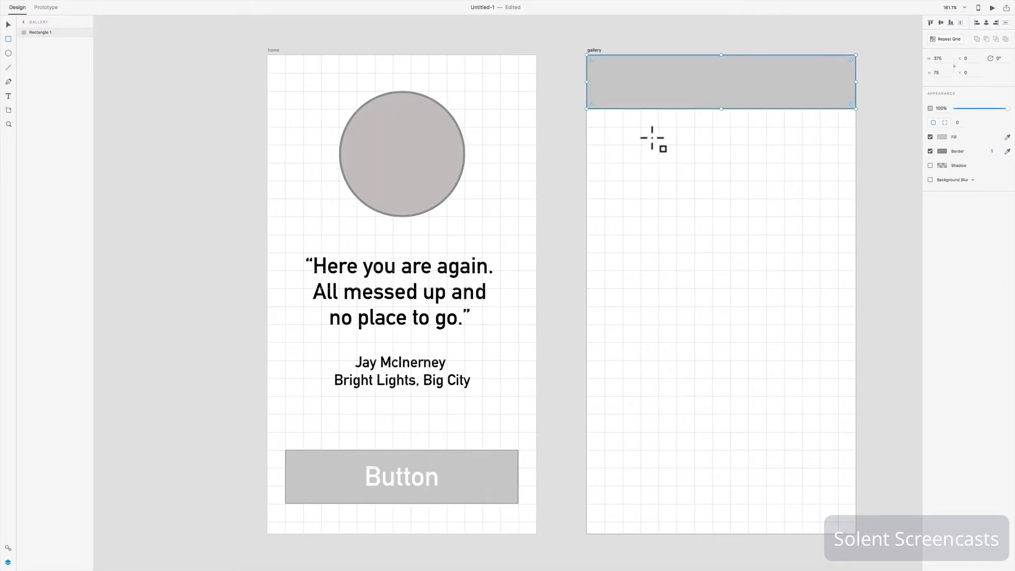
click(930, 151)
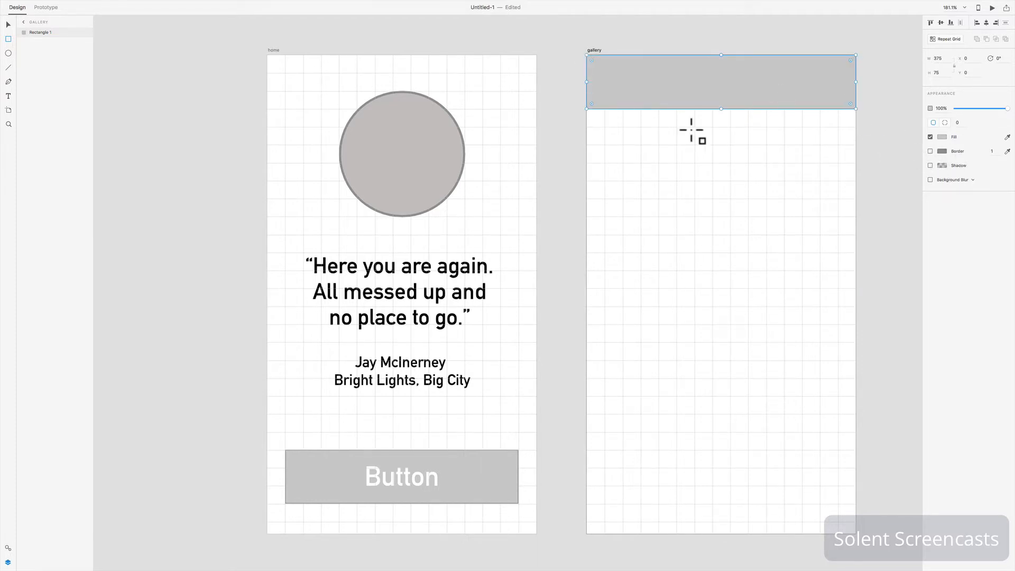
Step: Add the text Gallery below the header rectangle and set its font to DIN Alternate
click(8, 97)
click(650, 148)
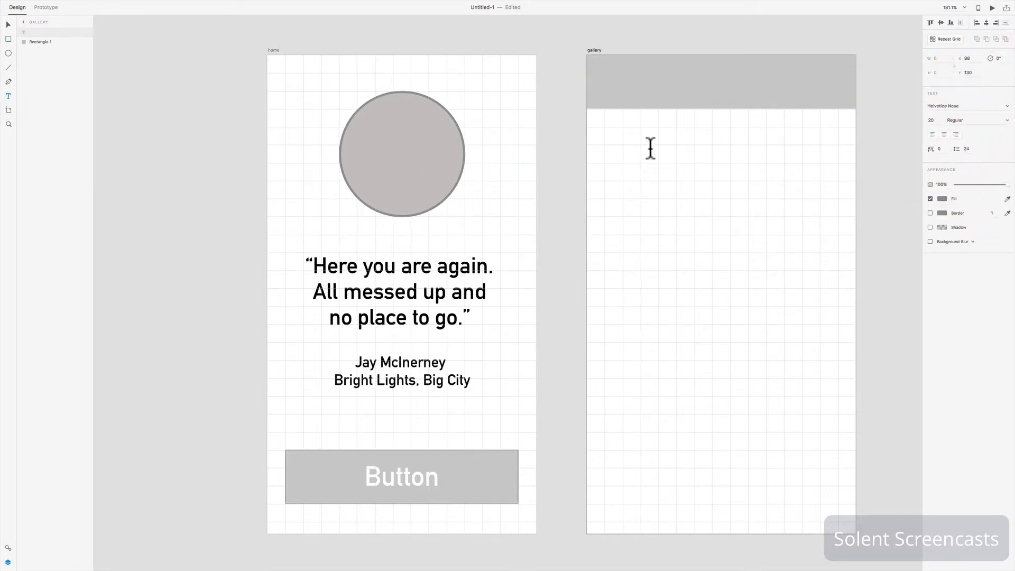
text(Gallery)
click(954, 106)
text(DIN Alternate)
key(Return)
drag(654, 147, 740, 143)
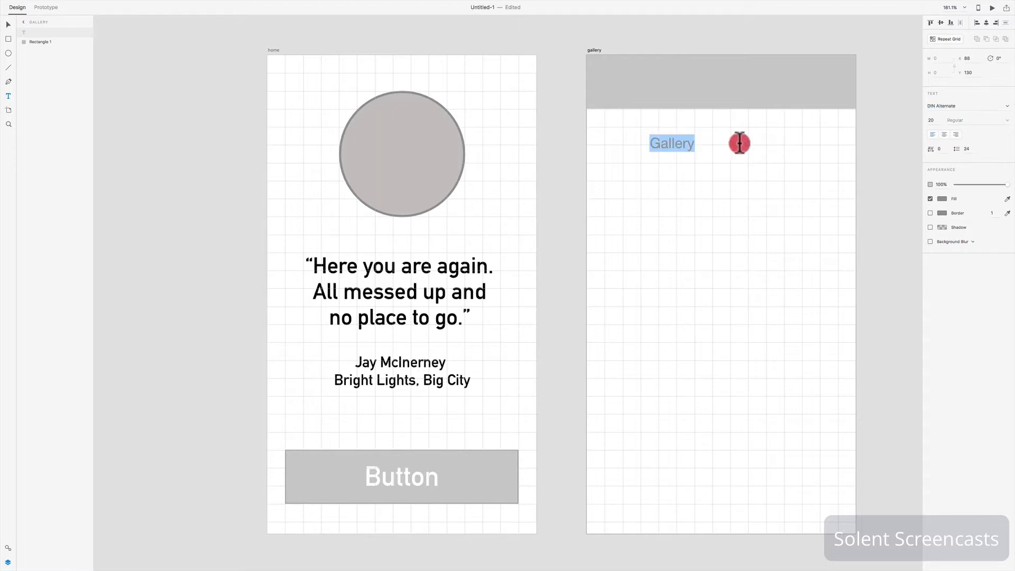
click(942, 105)
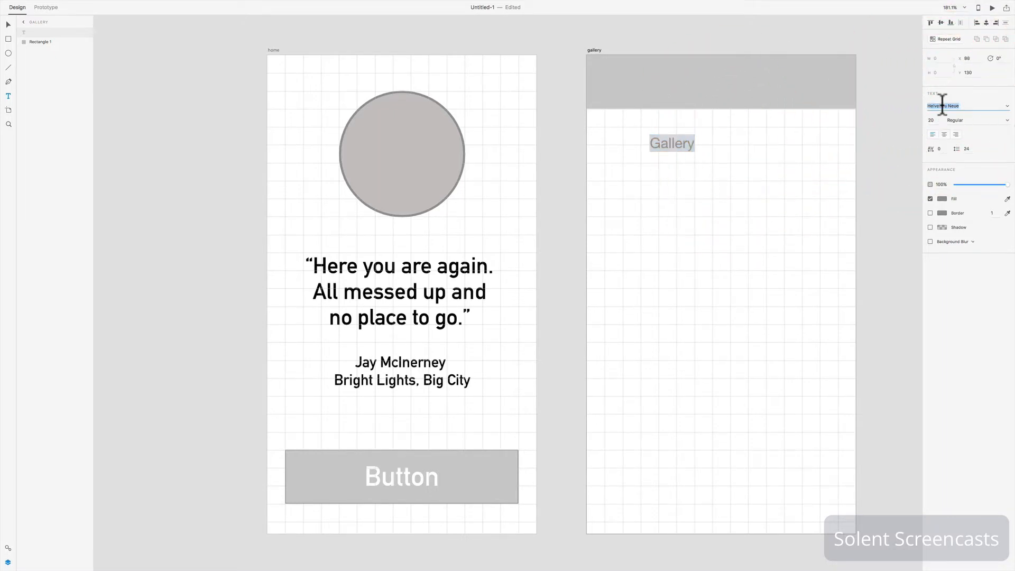
text(DIN)
key(Return)
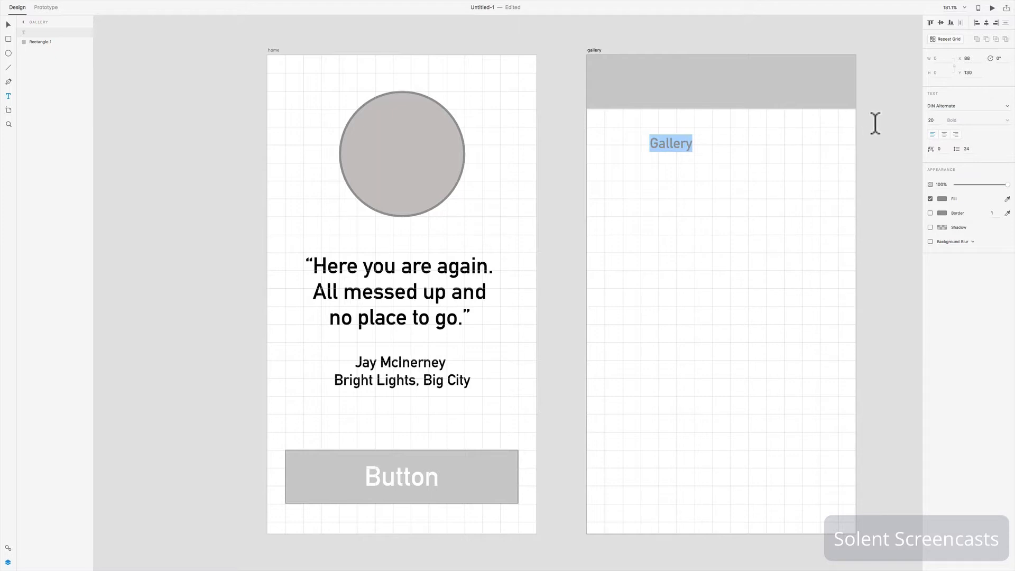
Step: Enlarge the Gallery title to size 35 and centre it in the header rectangle at X 135, Y 17
click(9, 25)
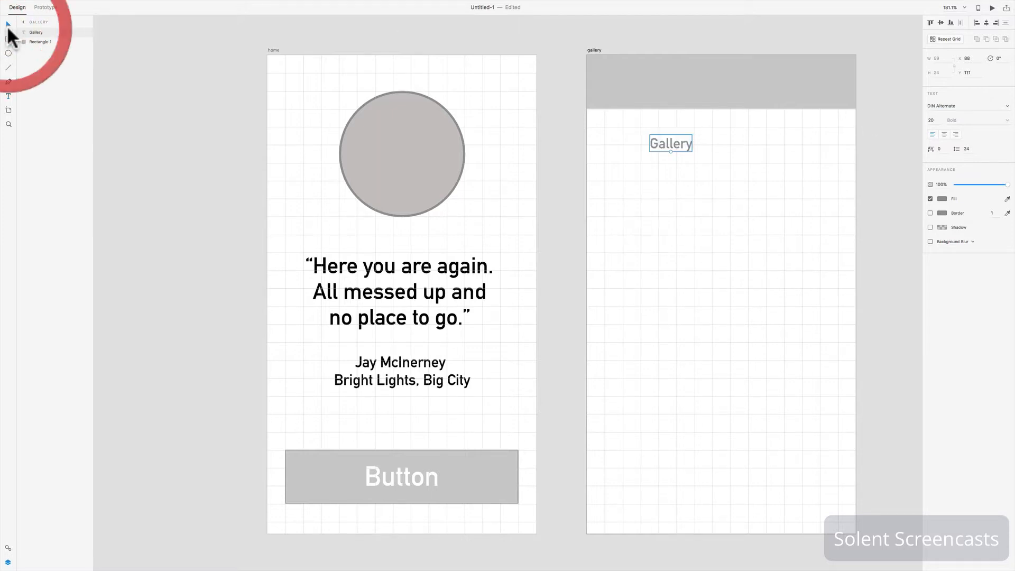
drag(672, 142, 726, 81)
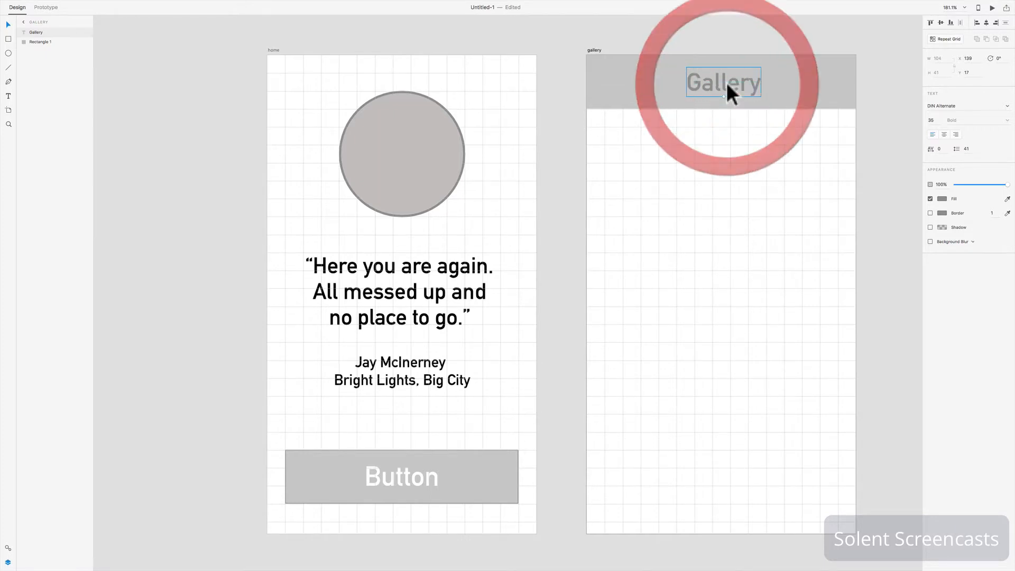
key(Left)
key(Left)
key(Left)
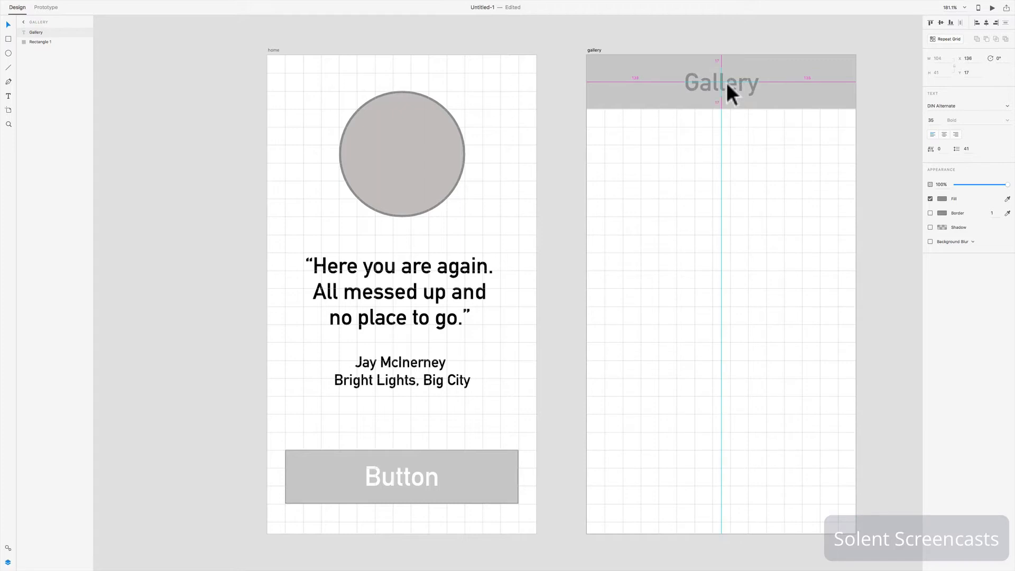
key(Right)
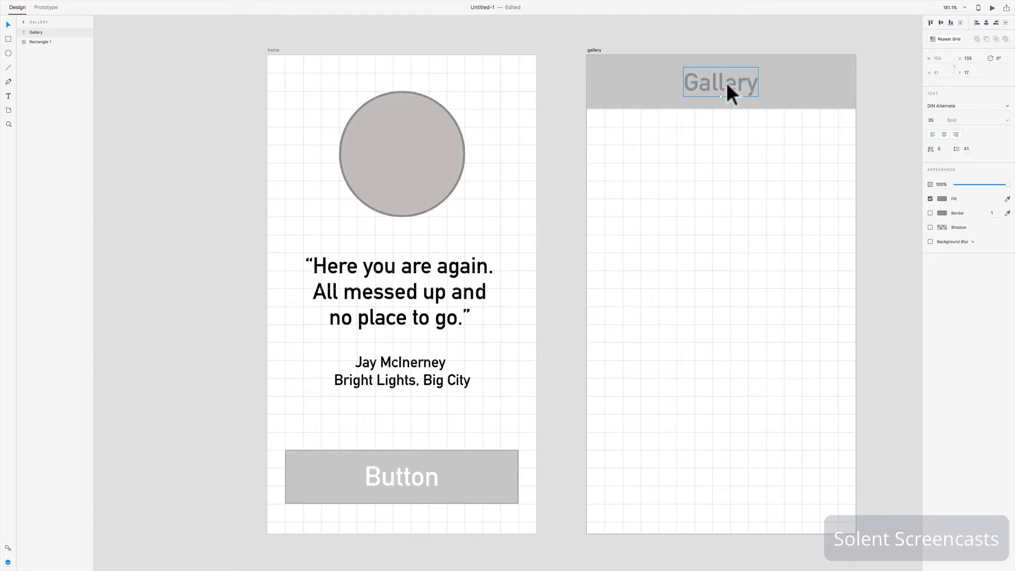
key(Left)
key(Left)
key(Escape)
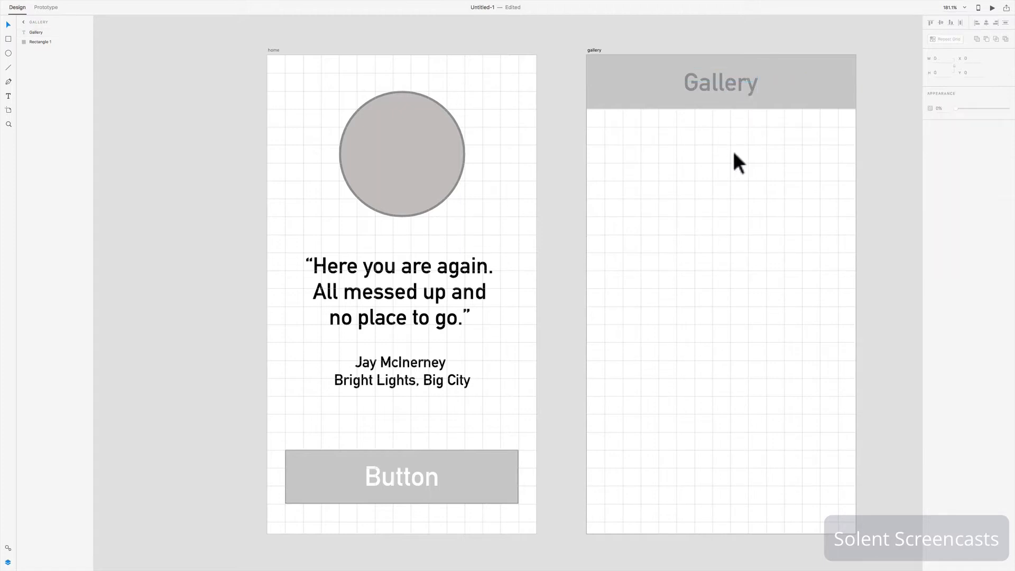
Step: Change the Gallery title's fill colour to white
double_click(725, 88)
click(943, 199)
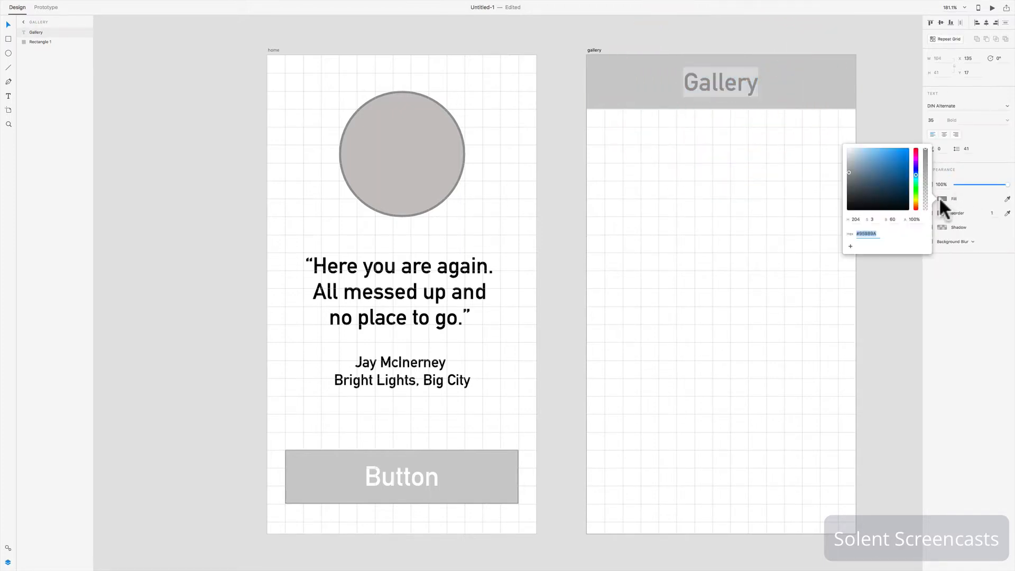
drag(849, 168, 846, 145)
click(864, 81)
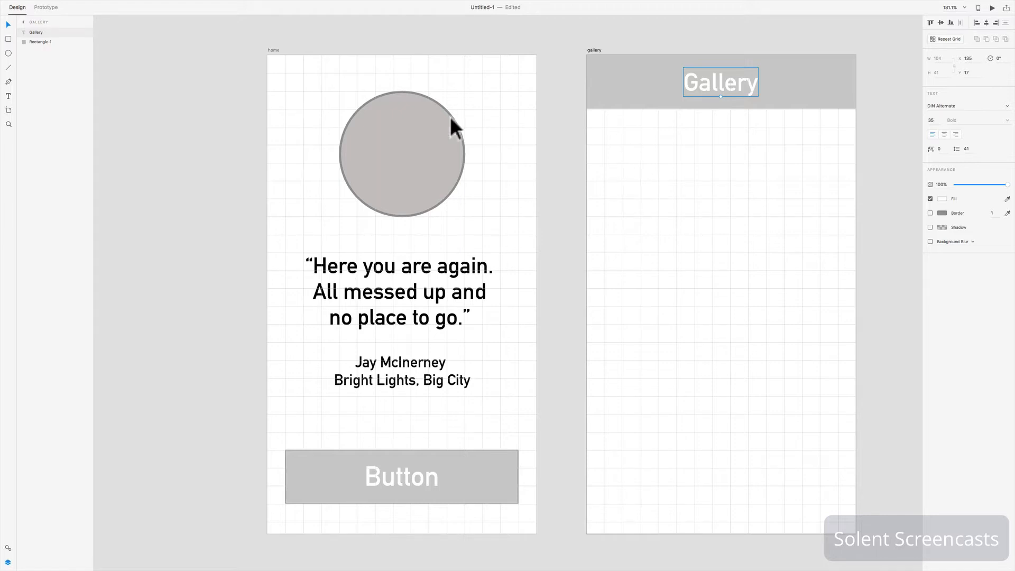
Step: Draw a 150 by 150 square at X 25, Y 100 on the gallery artboard and fill it with the button's grey
click(9, 39)
drag(605, 127, 713, 233)
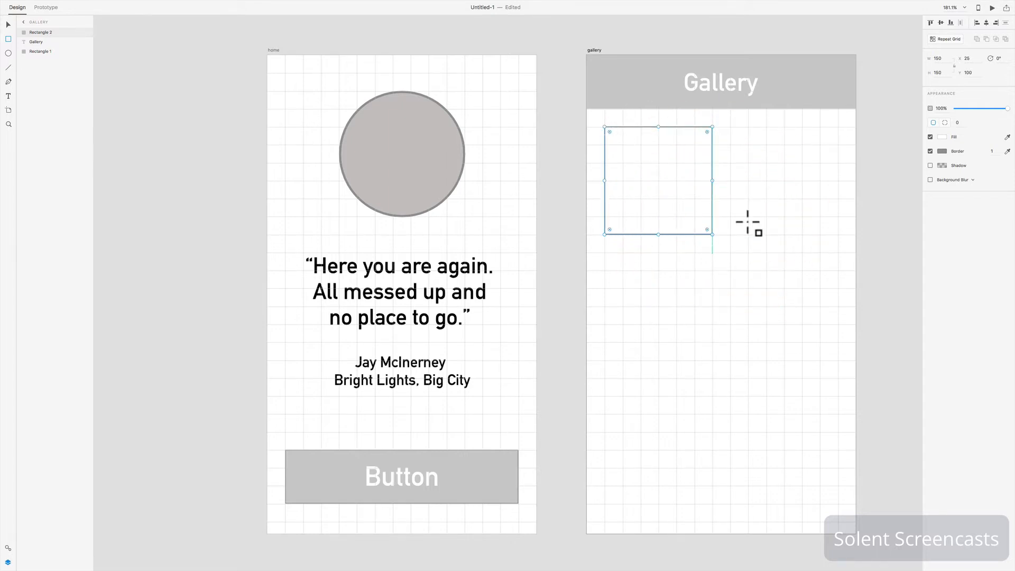
click(943, 136)
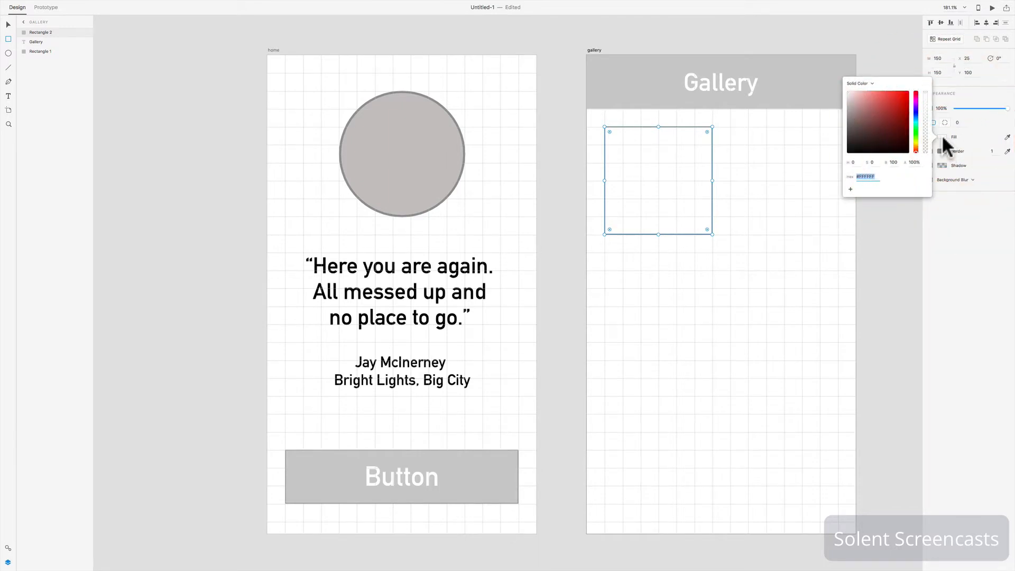
click(1003, 136)
click(1007, 137)
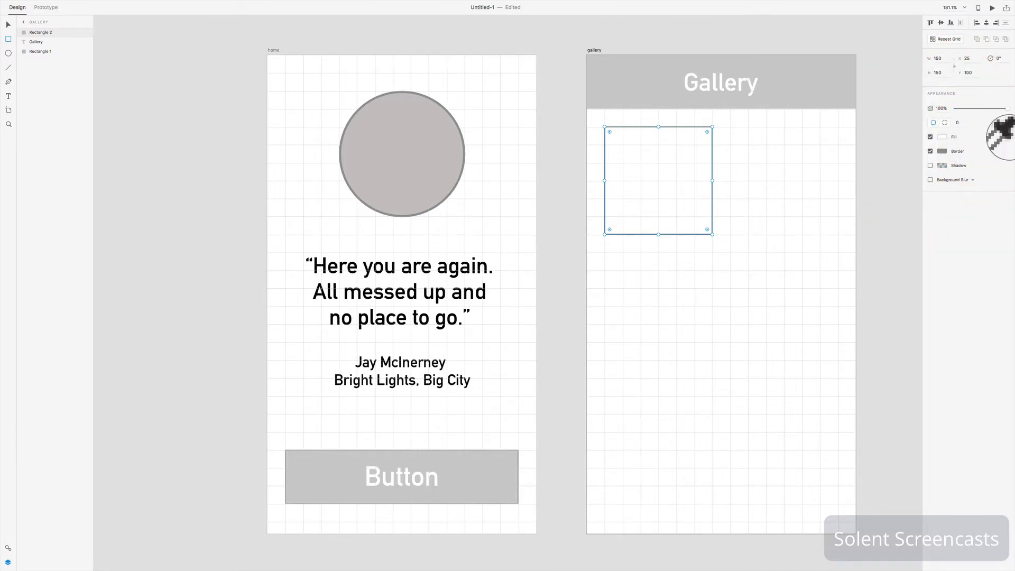
click(468, 470)
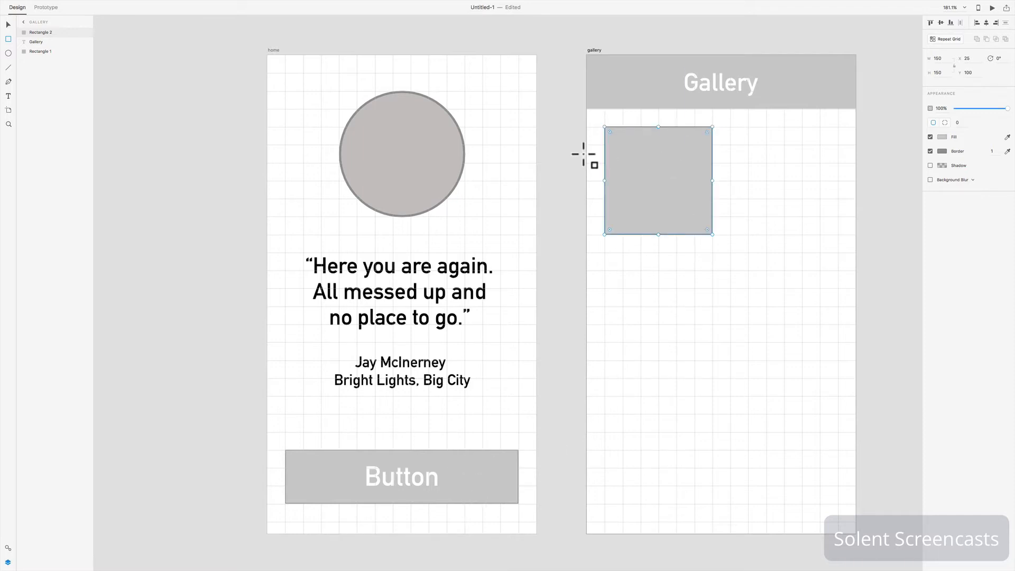
Step: Add the caption text Picture just below the grey square on the gallery artboard
click(8, 25)
click(9, 96)
click(617, 252)
text(Pi)
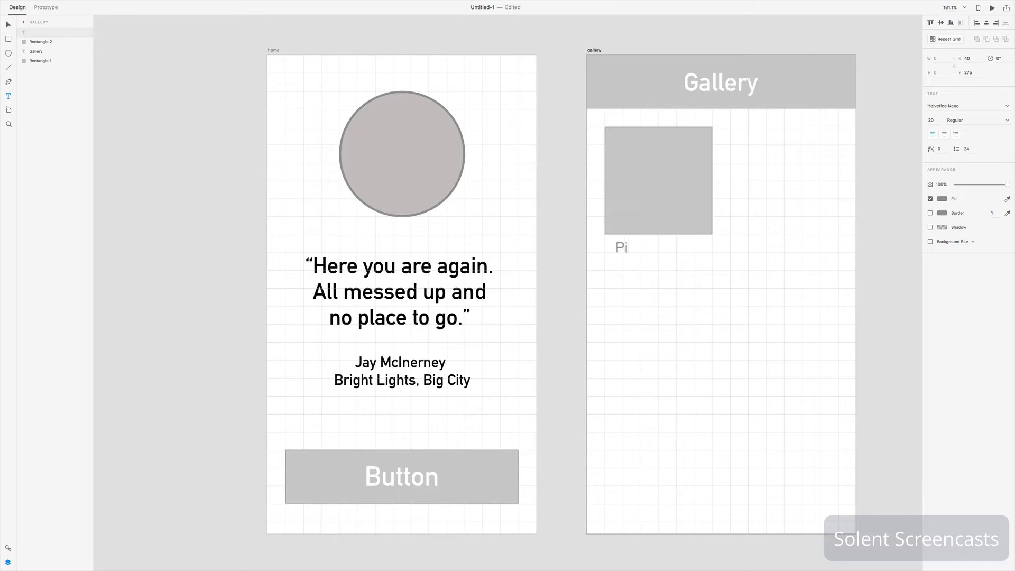
text(ture)
click(625, 250)
click(627, 250)
text(c)
Step: Centre the Picture caption beneath the grey square at X 69, Y 256
click(9, 25)
drag(655, 250, 674, 248)
scroll(673, 246, up, 5)
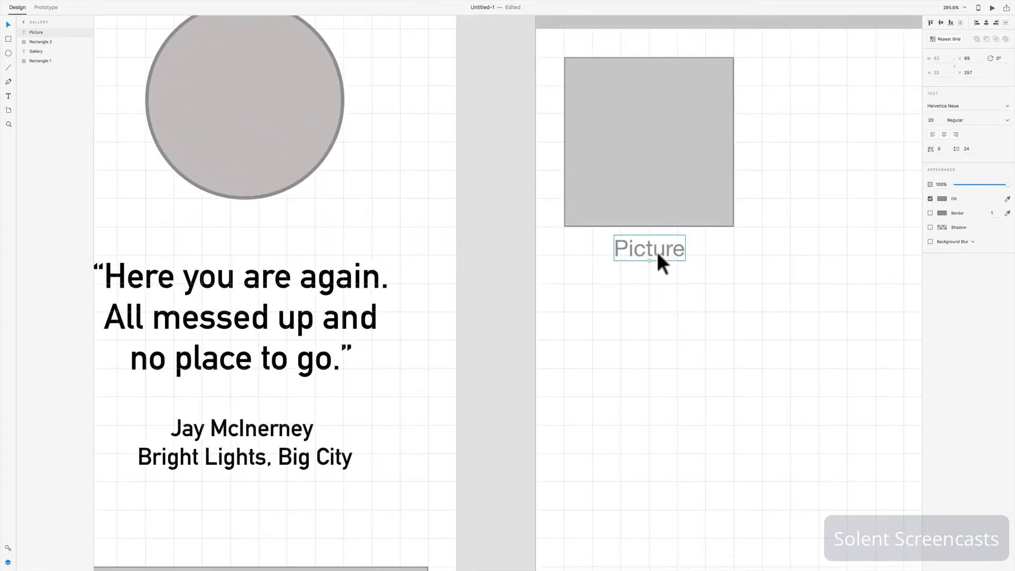
drag(658, 253, 658, 253)
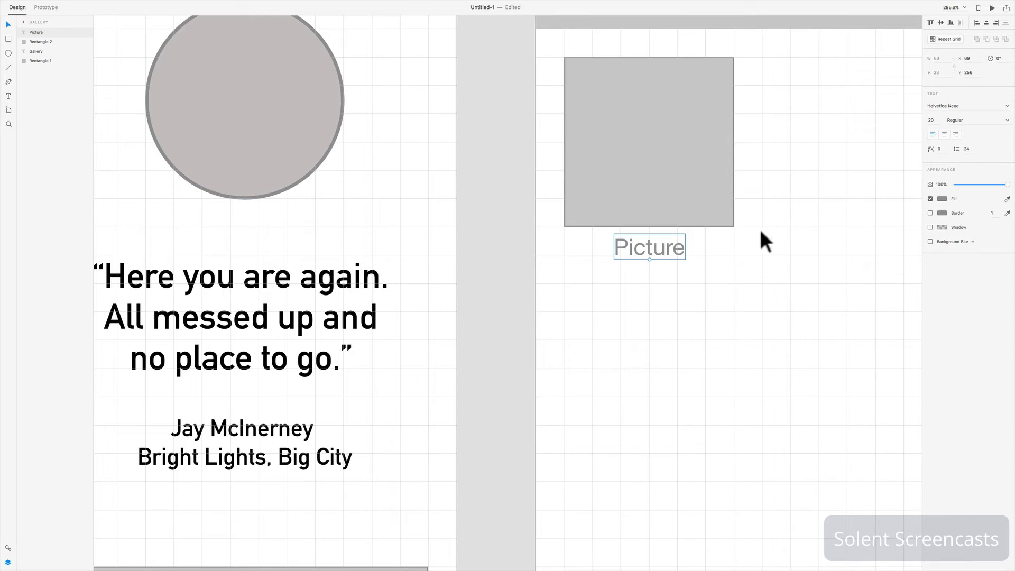
scroll(770, 232, right, 3)
scroll(719, 253, down, 4)
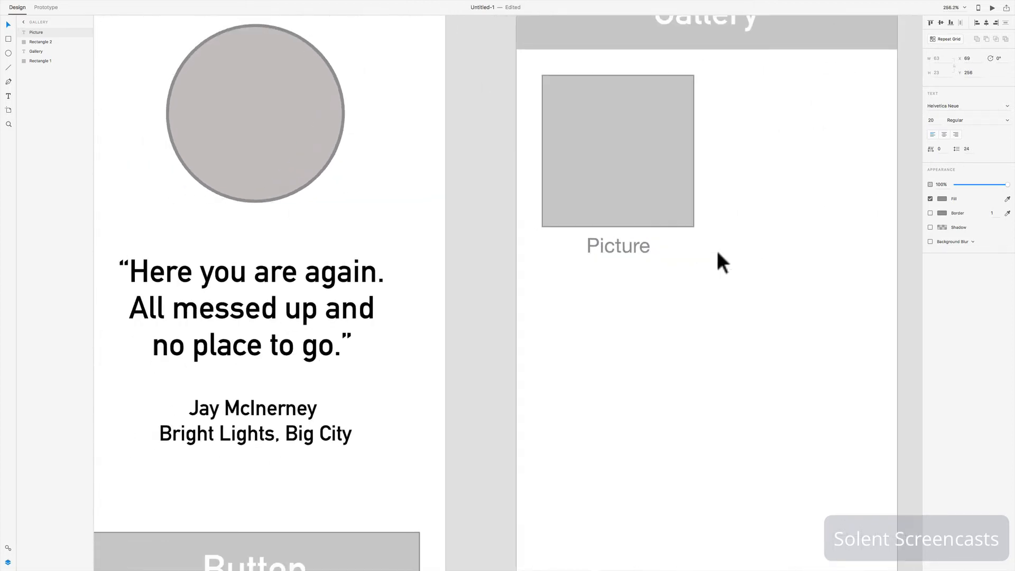
scroll(717, 253, right, 2)
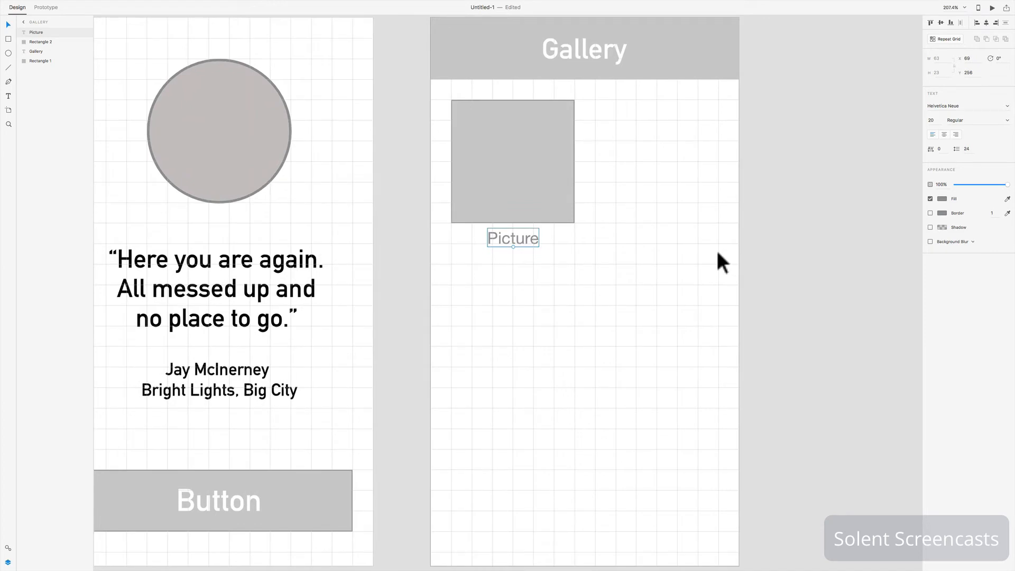
click(717, 253)
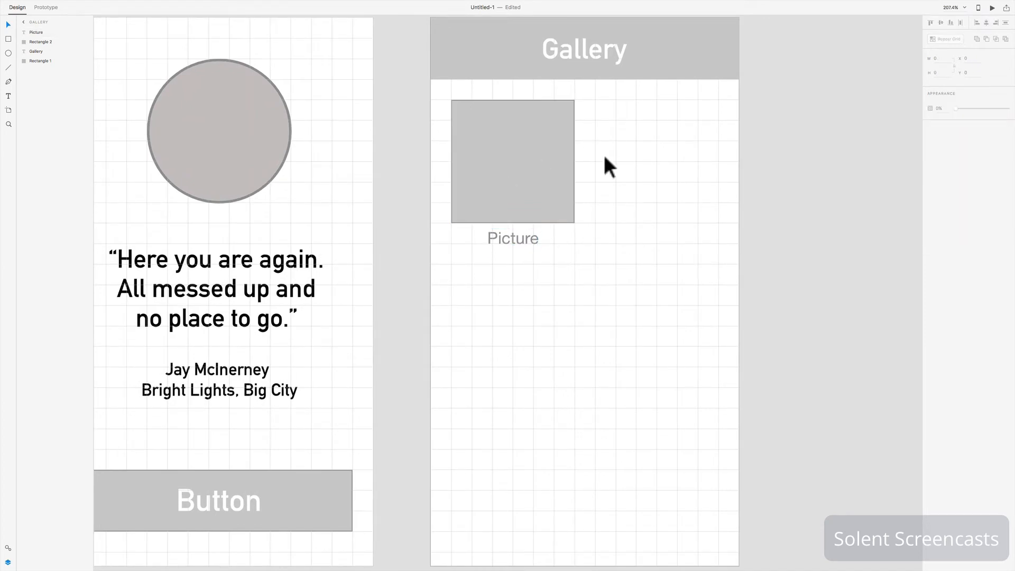
Step: Turn the square and its Picture caption into a two-column repeat grid and widen the gap between the columns to one grid square
click(533, 199)
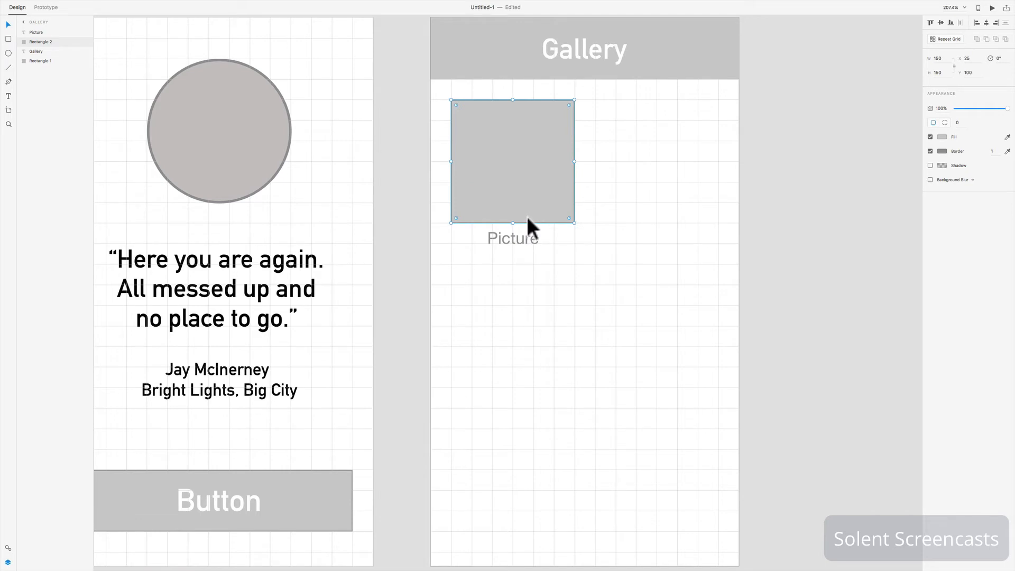
shift+click(526, 239)
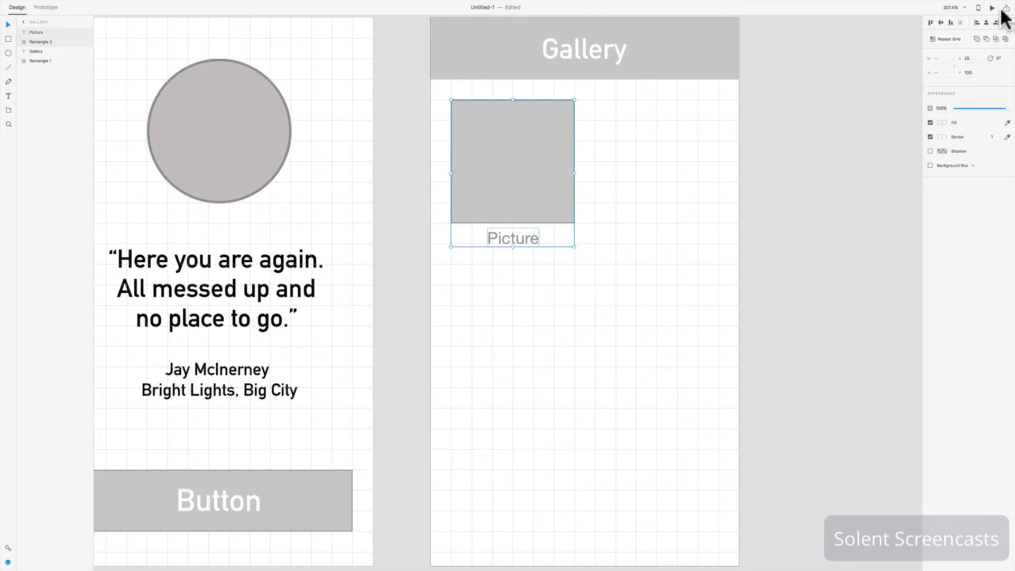
click(943, 39)
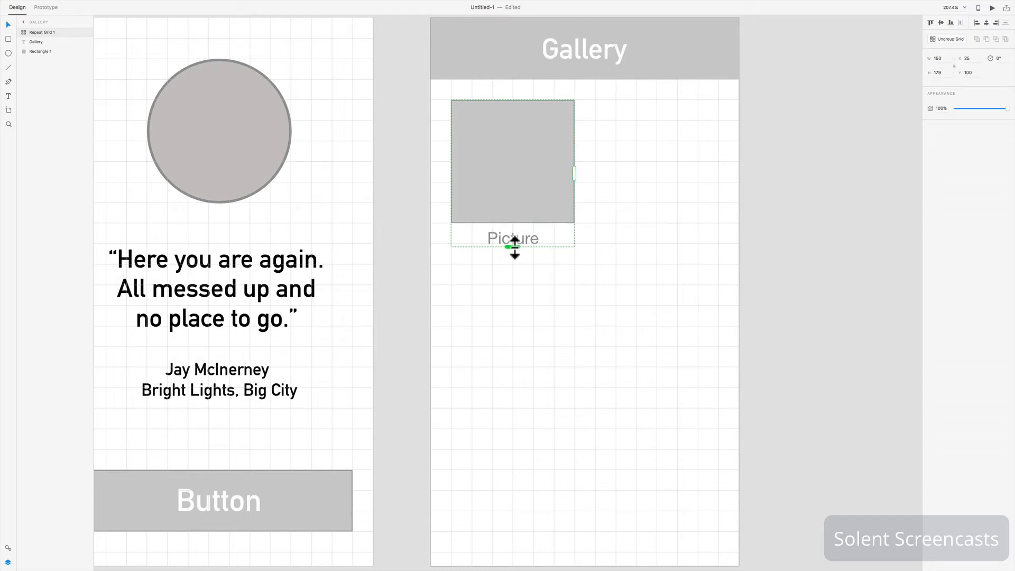
drag(574, 176, 721, 181)
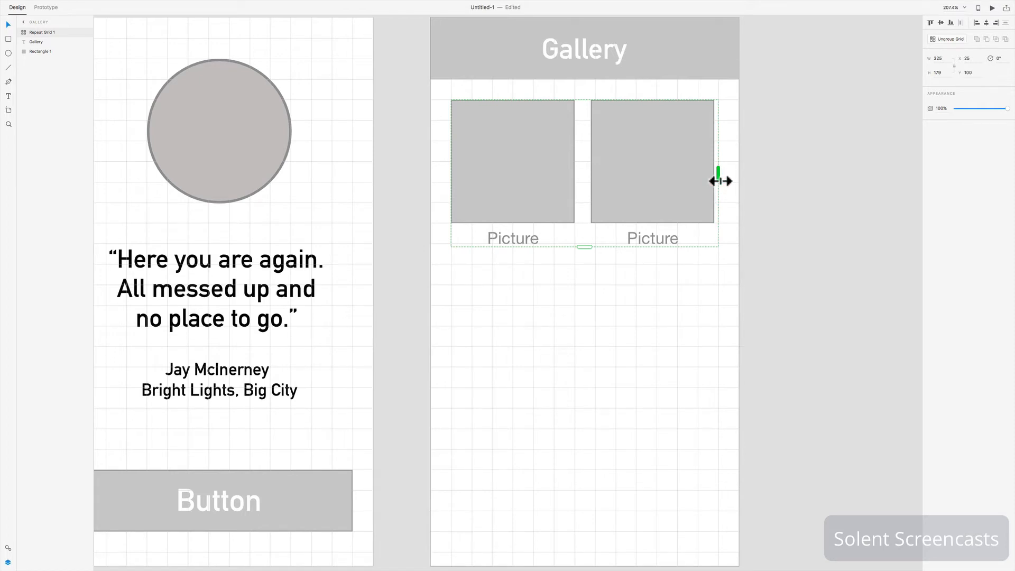
click(721, 181)
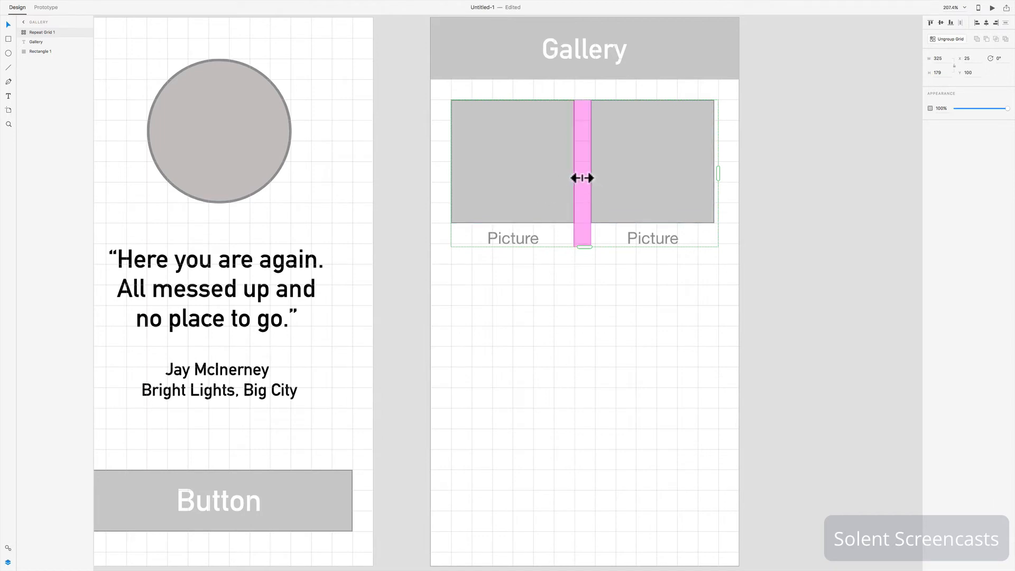
scroll(582, 178, up, 5)
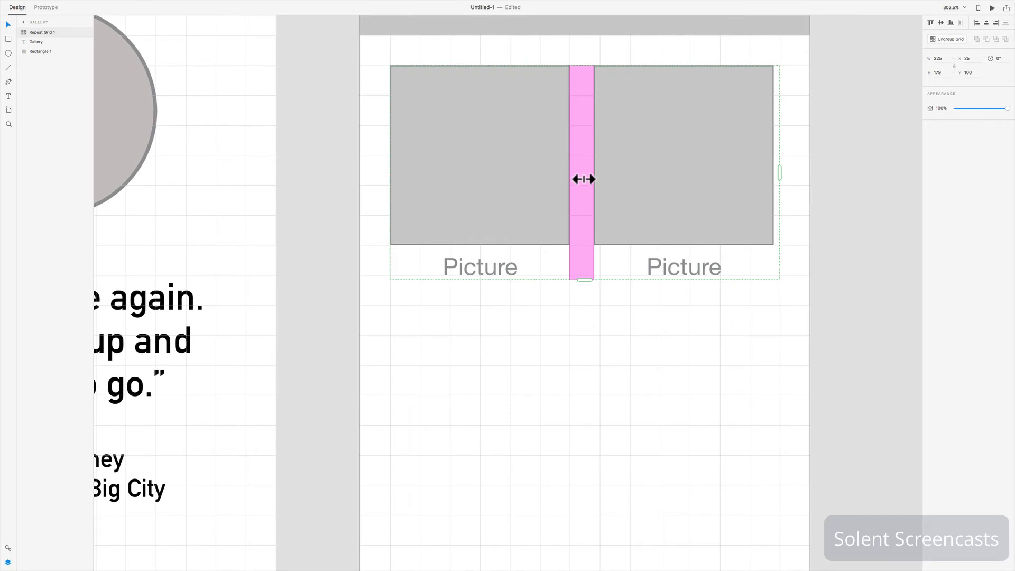
drag(582, 179, 588, 179)
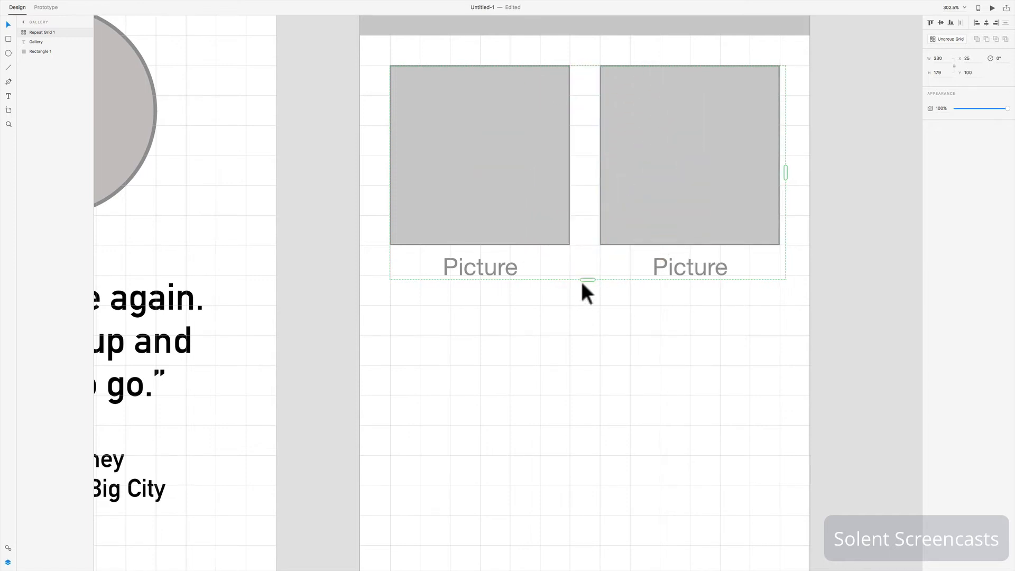
Step: Extend the picture repeat grid downward to a second row and adjust the gap between the rows to the layout grid
drag(585, 280, 589, 523)
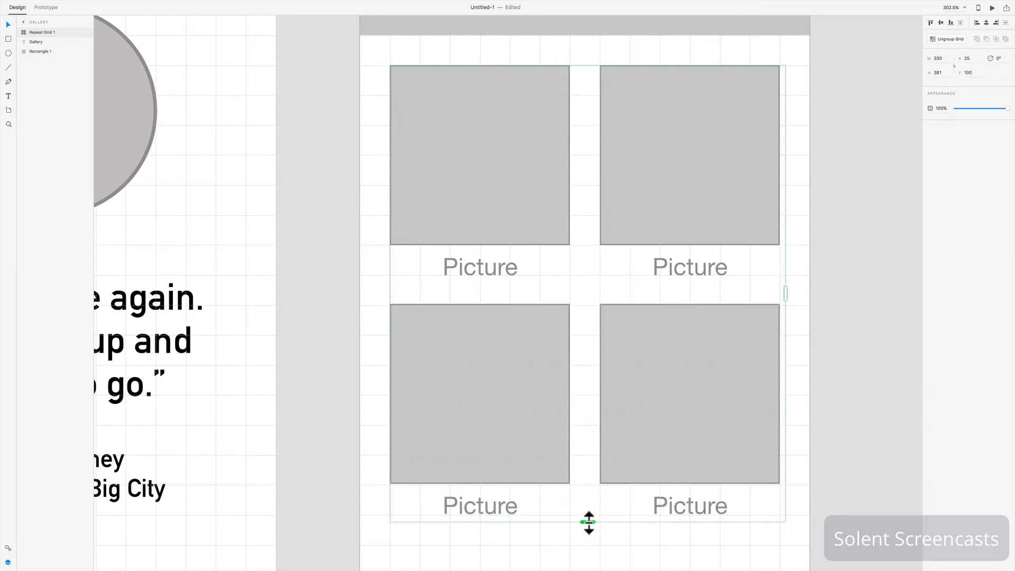
drag(576, 287, 576, 288)
click(576, 288)
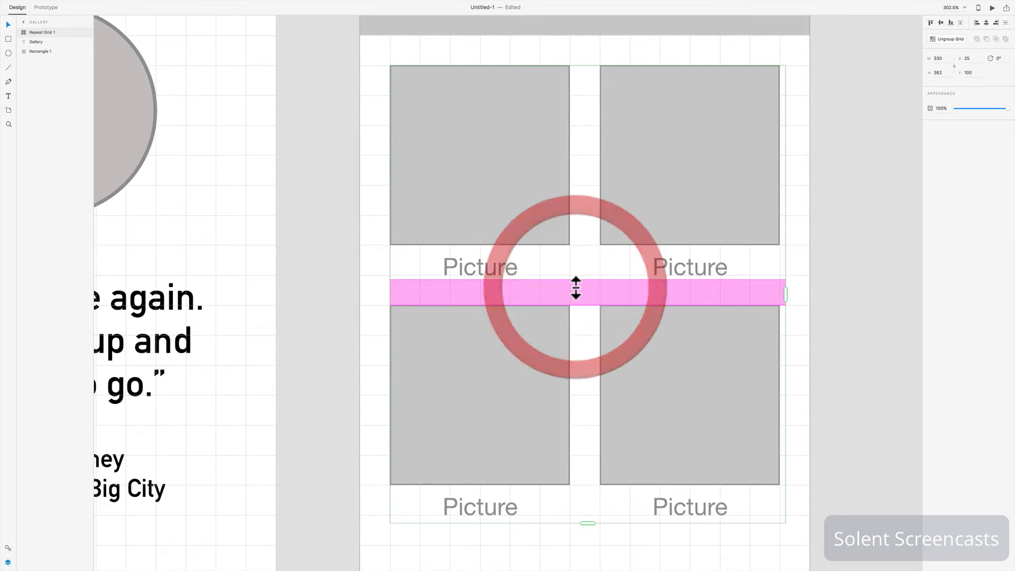
Step: Rename the gallery's repeat grid layer as img-section
scroll(576, 288, down, 5)
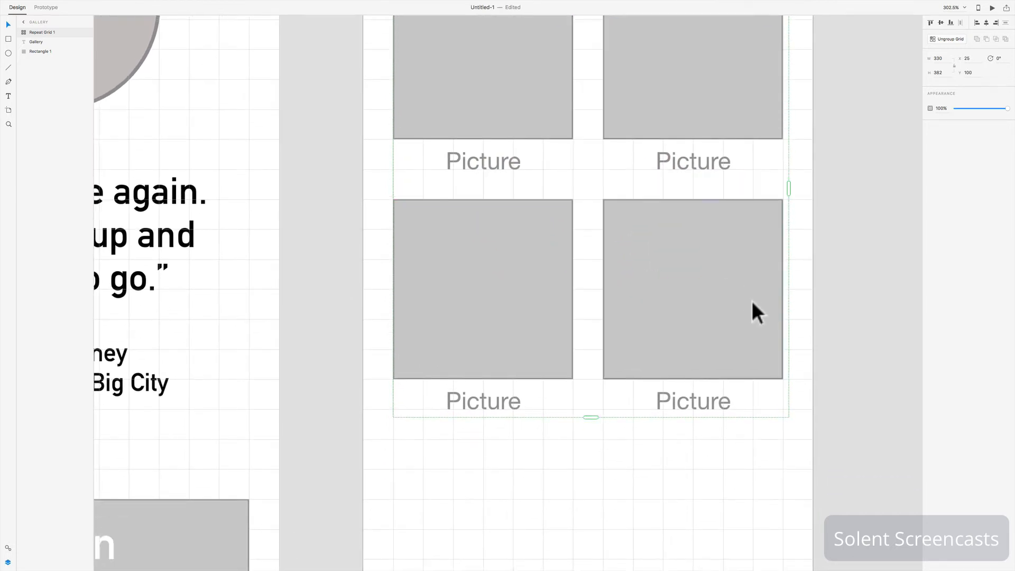
scroll(746, 306, down, 5)
scroll(725, 305, right, 6)
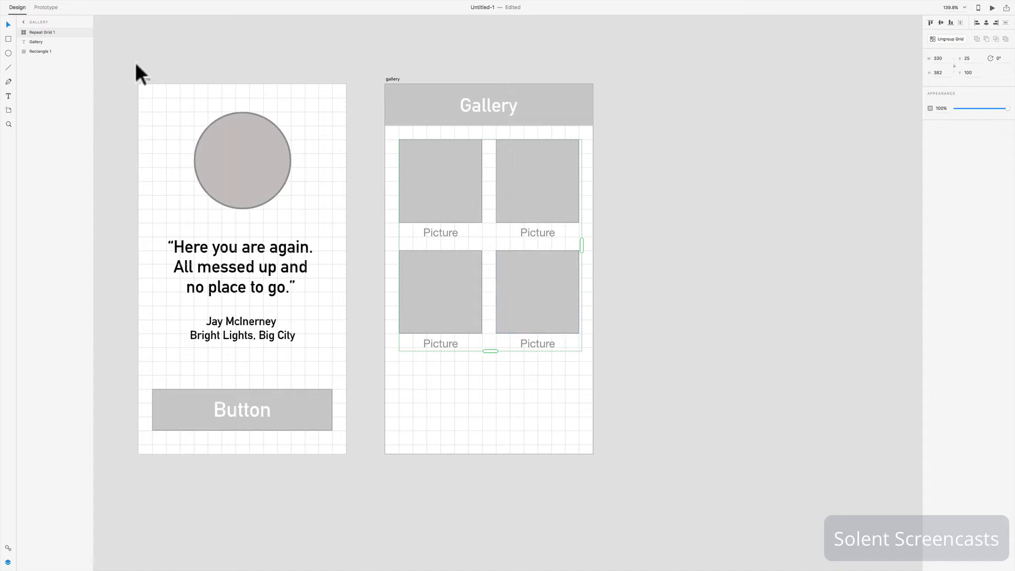
double_click(45, 31)
key(BackSpace)
key(Return)
Step: Rename the header rectangle as titlebar-bg and move it with the Gallery text above img-section in the layer order
click(37, 39)
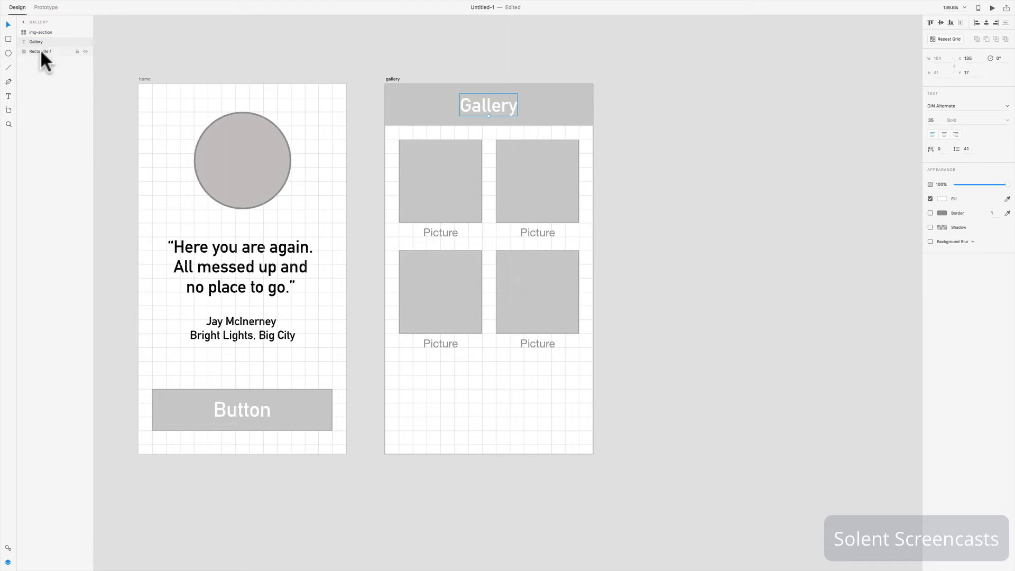
double_click(40, 51)
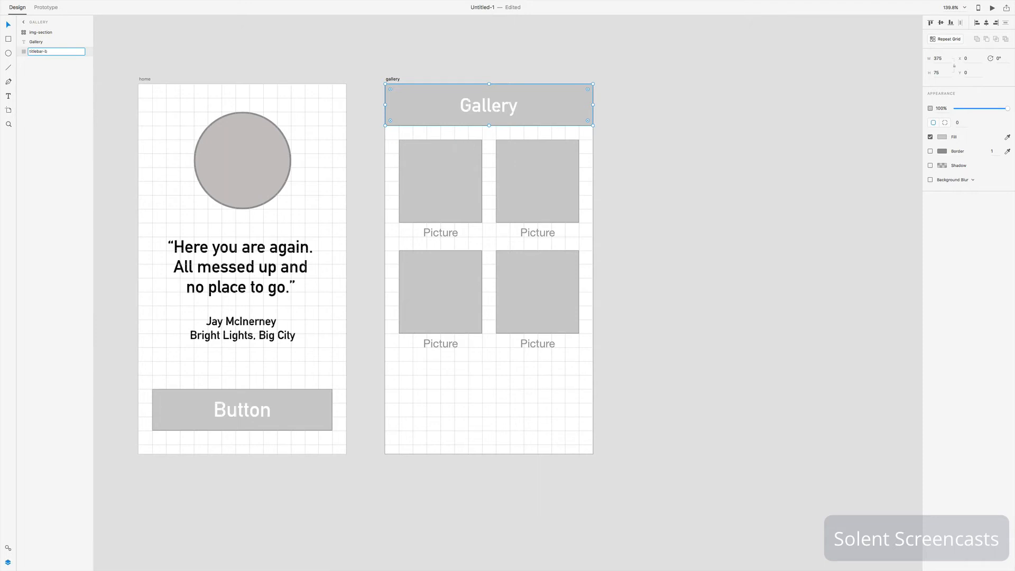
key(Return)
mouse_move(40, 42)
mouse_down()
mouse_move(36, 27)
mouse_move(39, 42)
mouse_up()
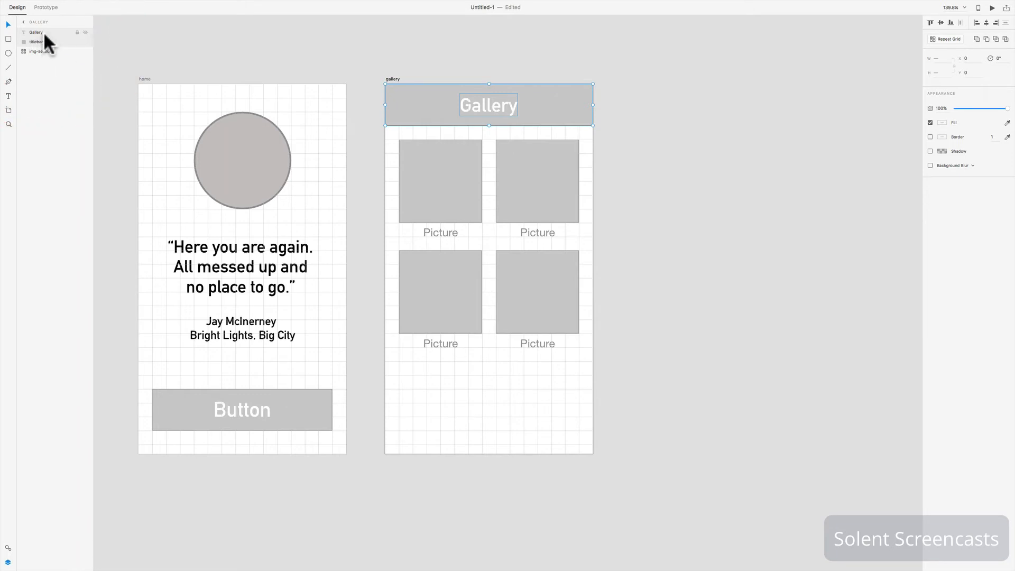
Step: Group the Gallery text with titlebar-bg and name the group gallery-title-bar
click(44, 33)
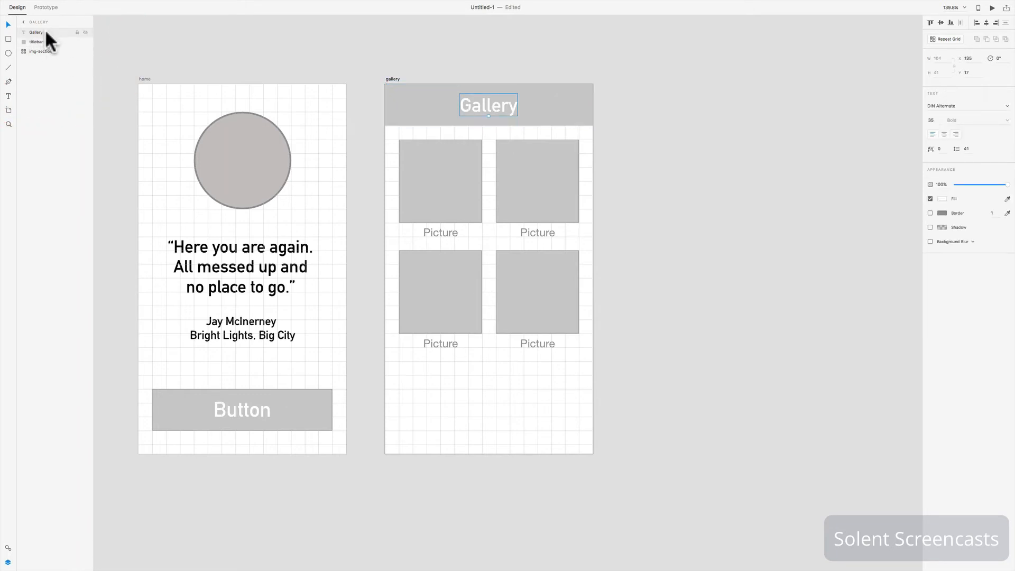
click(44, 42)
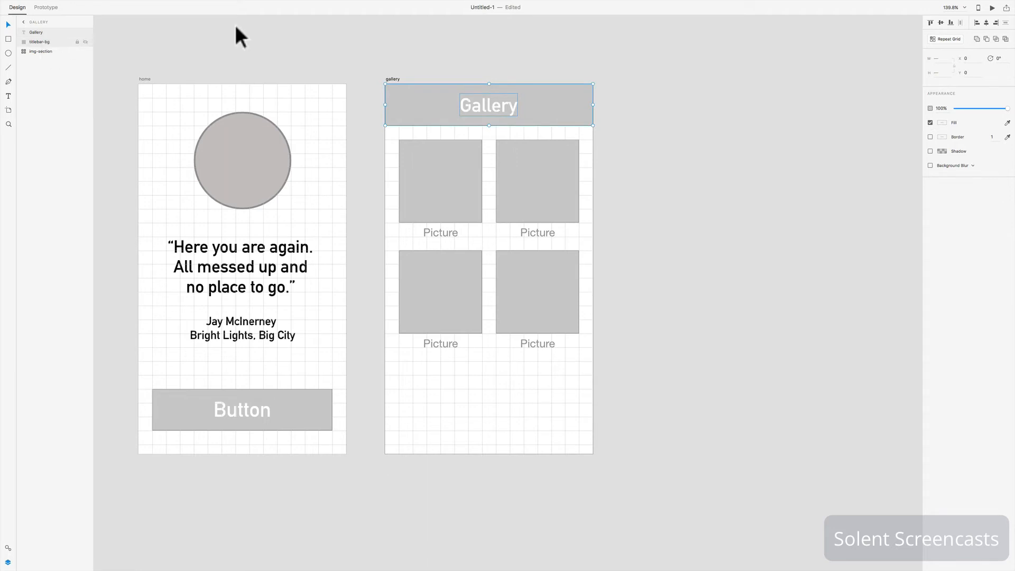
right_click(34, 35)
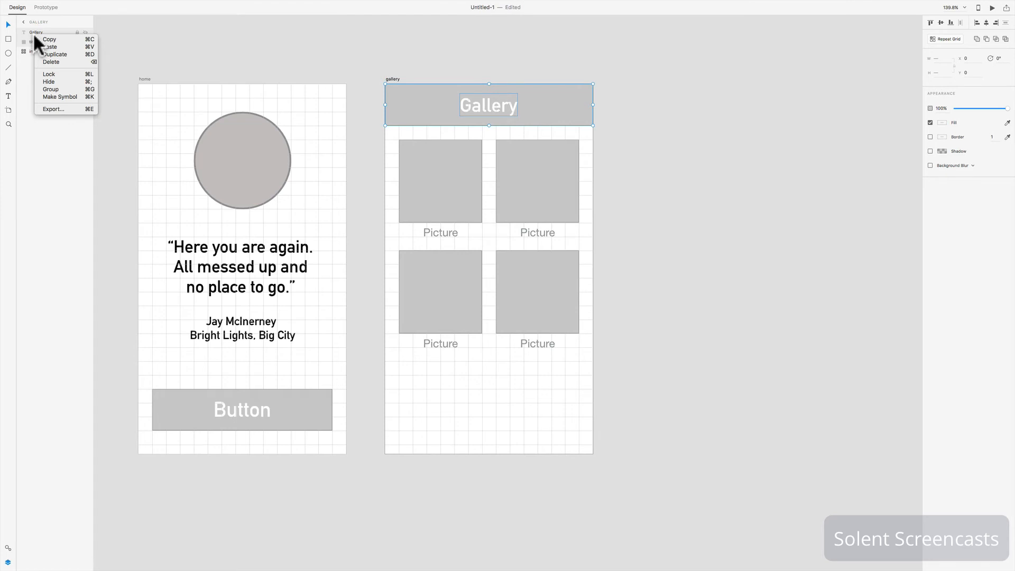
click(64, 89)
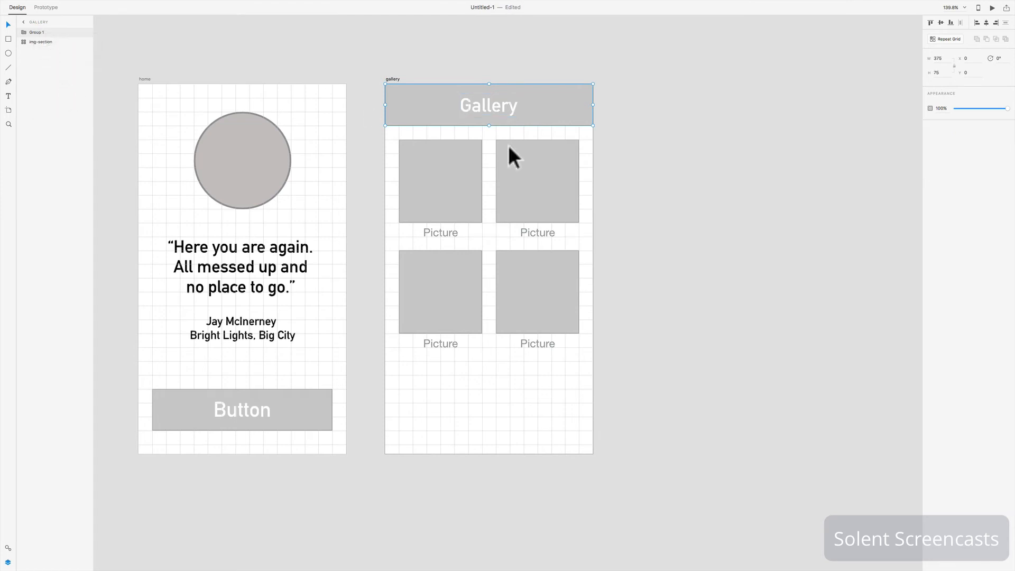
double_click(36, 33)
key(Return)
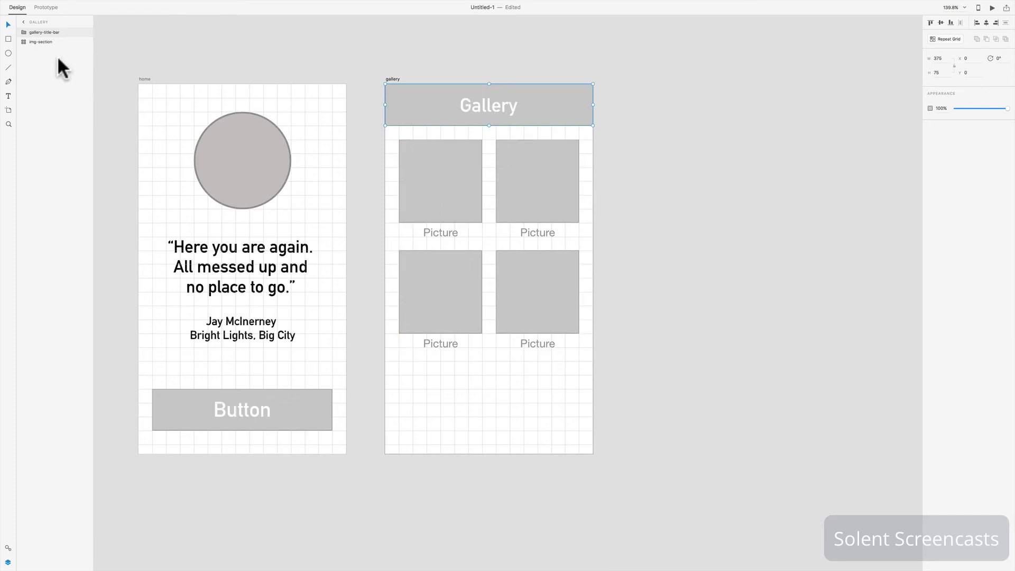
Step: Place an instance of the button symbol at X 25, Y 550 beneath the pictures on the gallery artboard
click(8, 549)
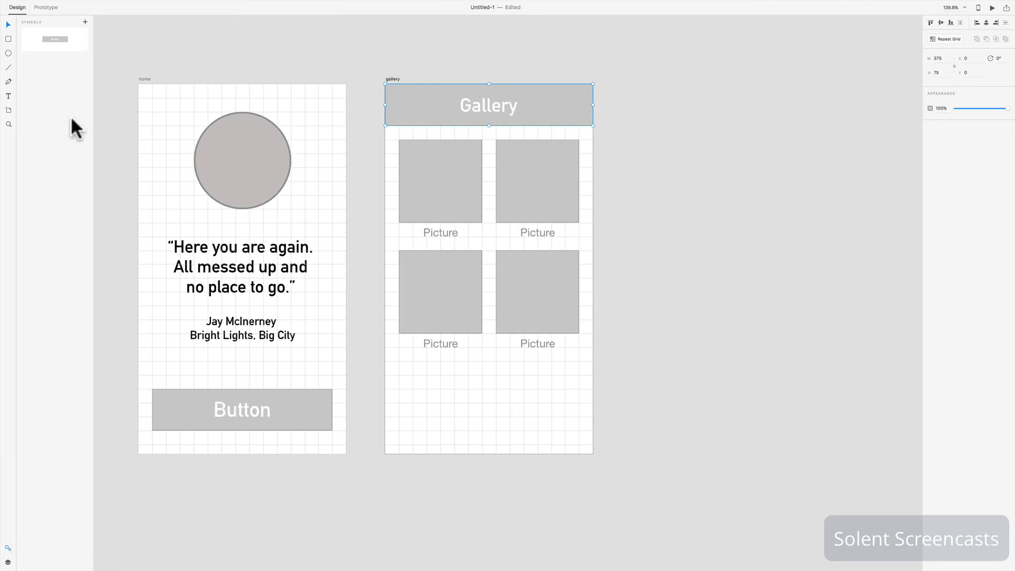
drag(55, 39, 538, 410)
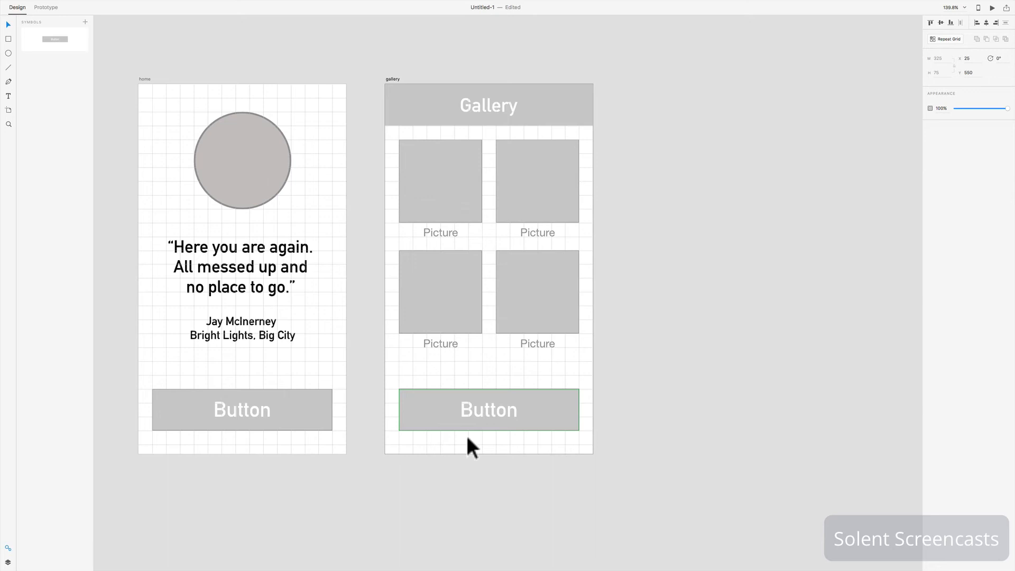
Step: Try a bright blue fill on the background rectangle of the gallery's button symbol
double_click(529, 418)
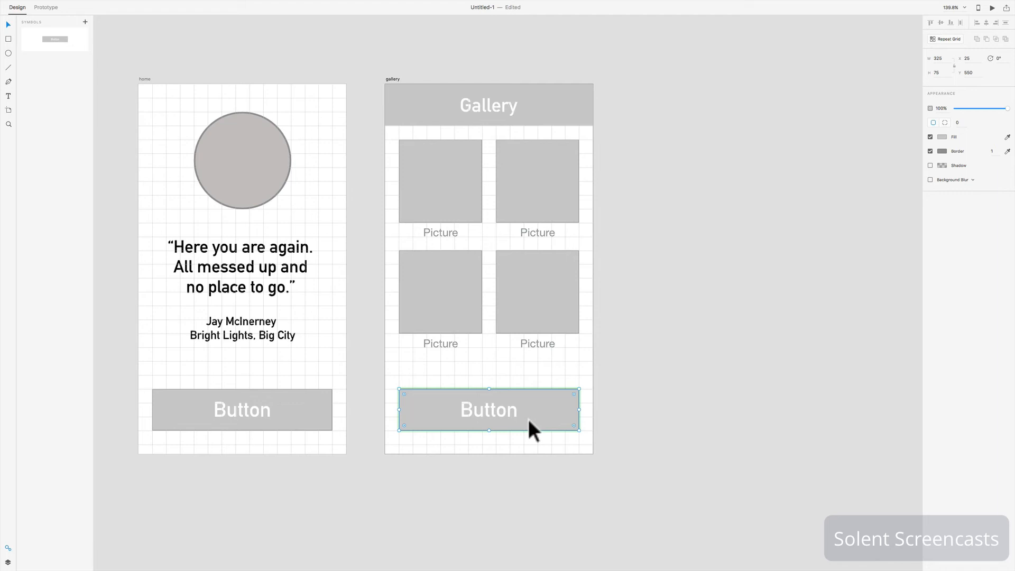
double_click(528, 419)
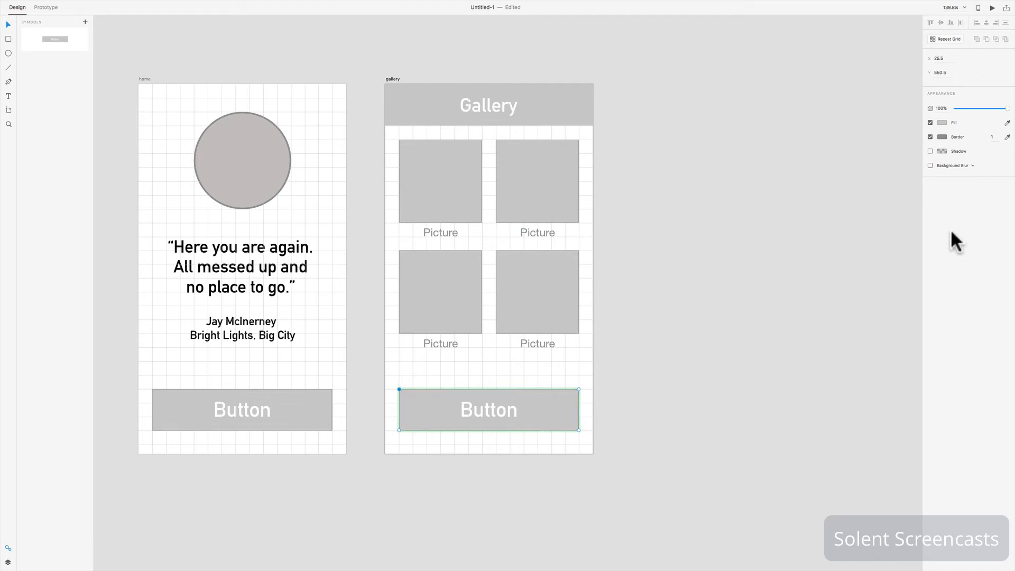
click(941, 123)
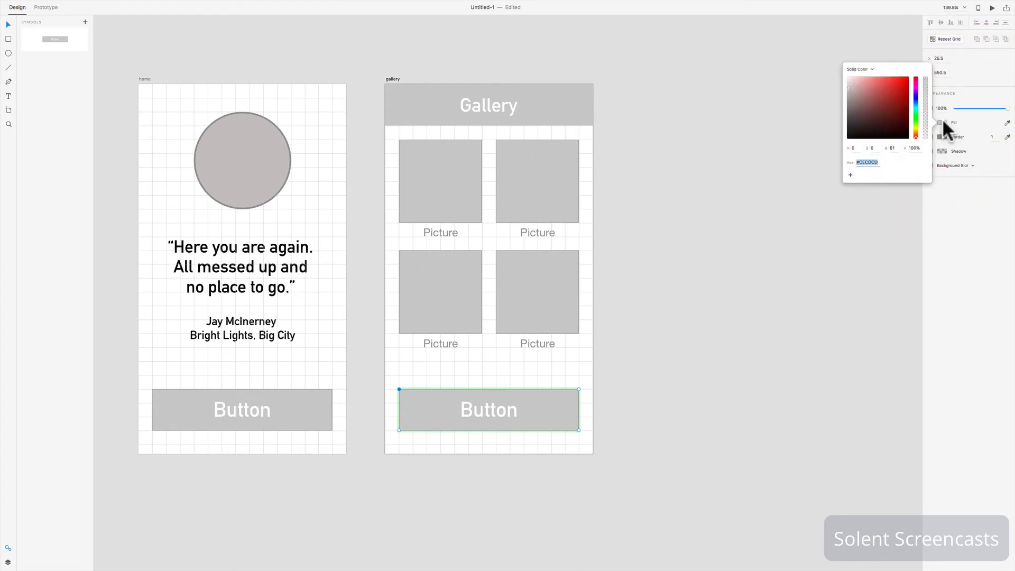
click(917, 106)
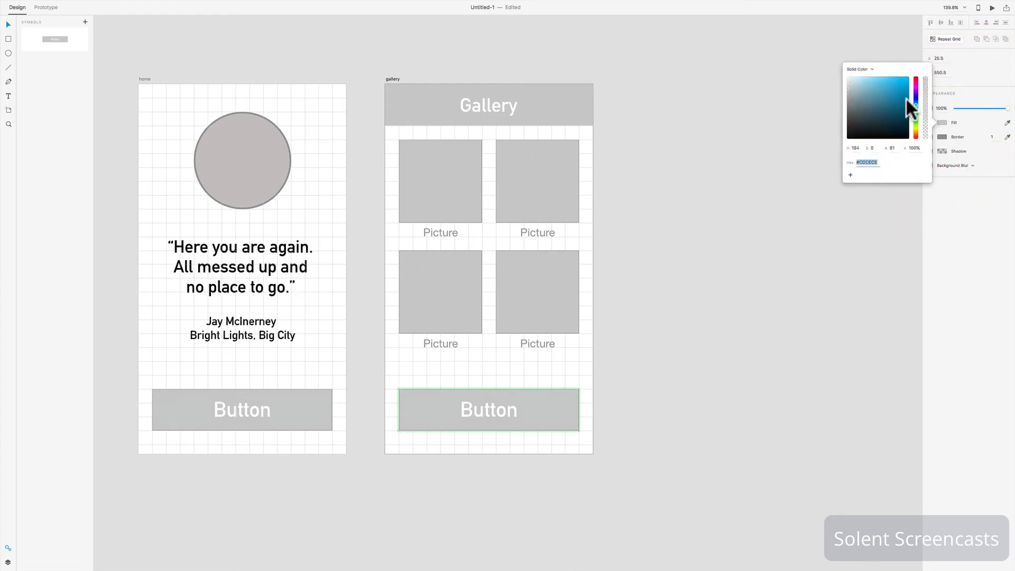
click(894, 83)
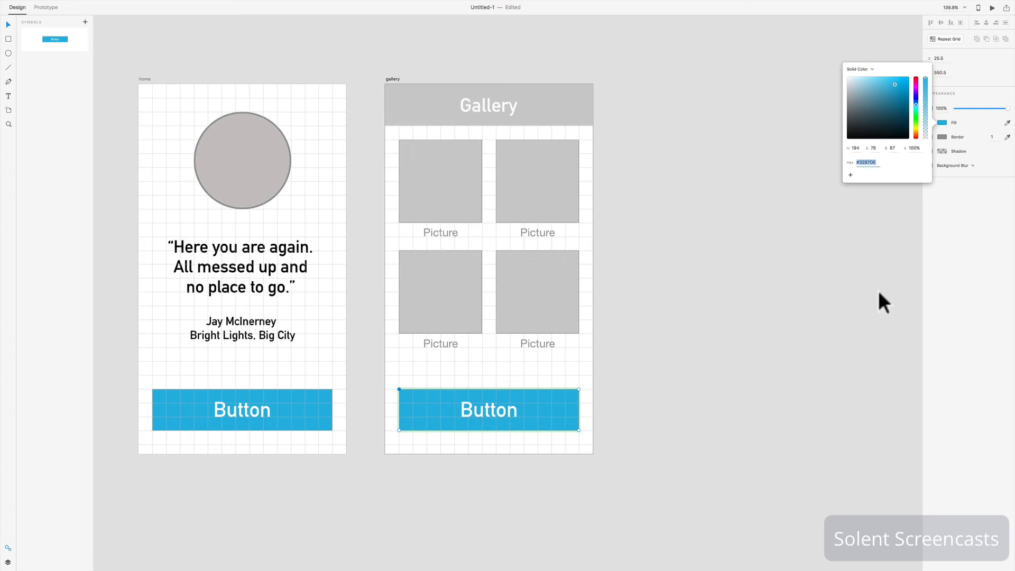
click(989, 207)
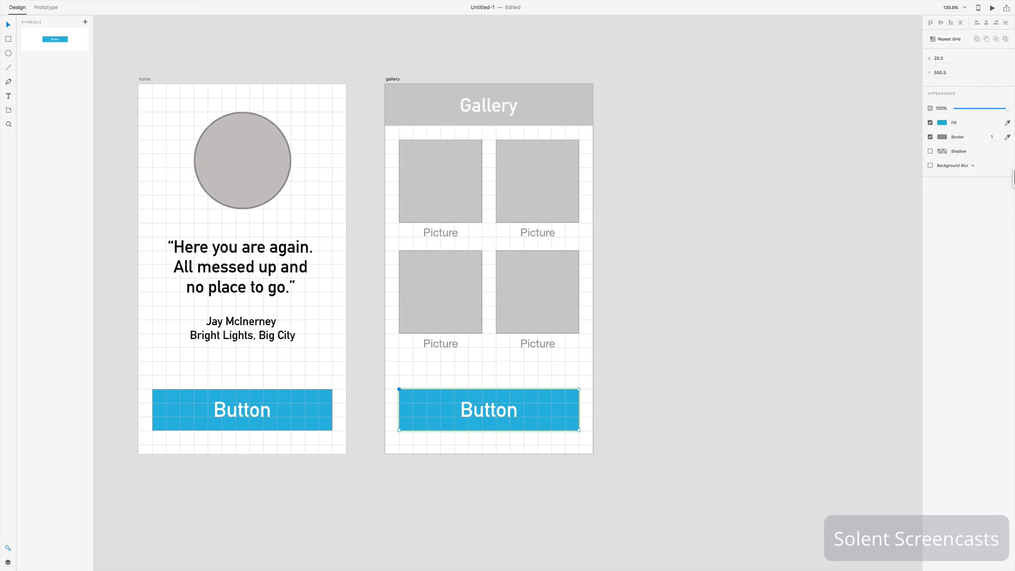
Step: Return the button's background to grey by sampling the fill colour of a picture placeholder
click(1007, 123)
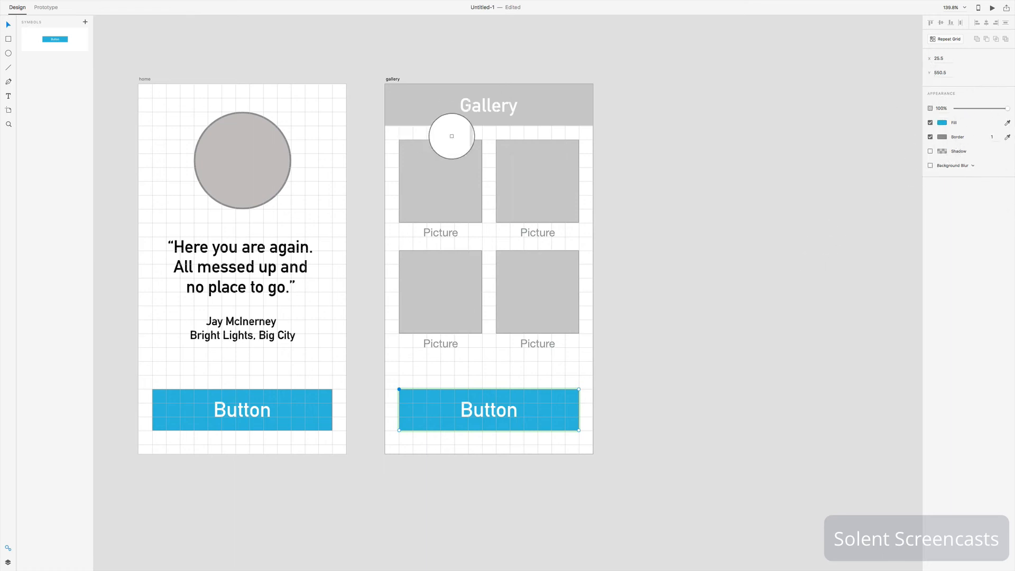
click(556, 172)
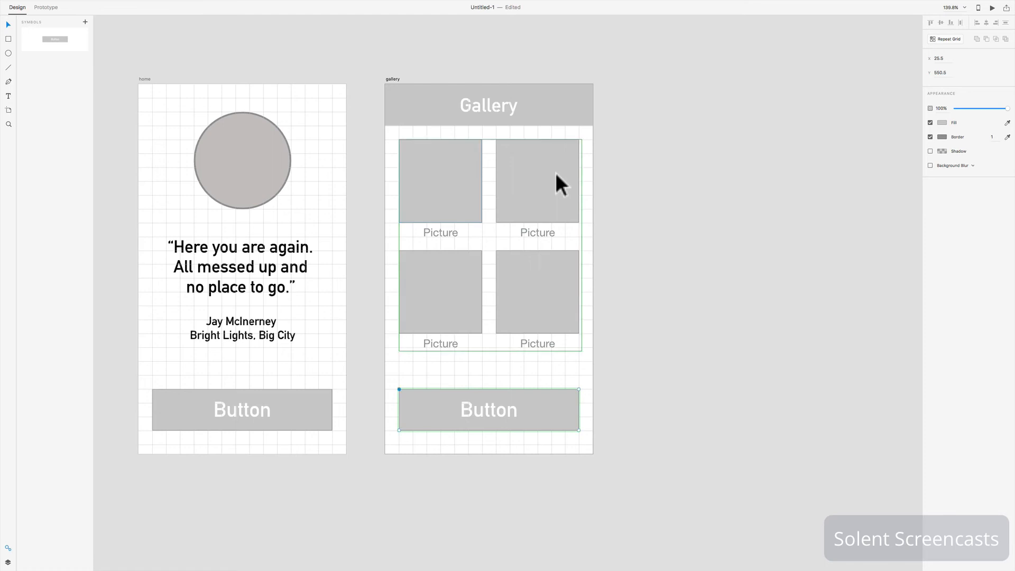
click(749, 238)
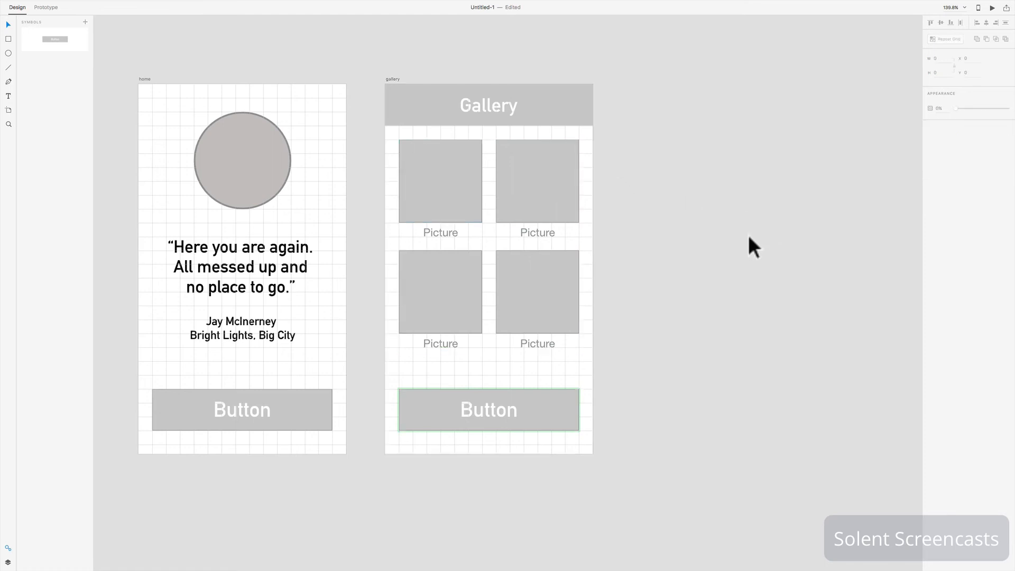
Step: Update all instances of the symbol from the gallery's button background
right_click(551, 405)
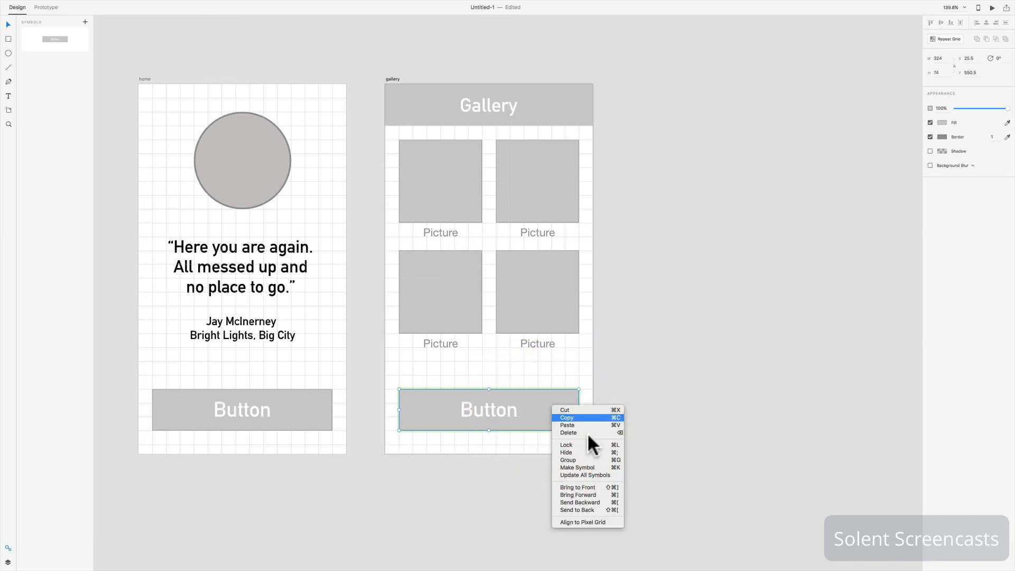
click(617, 475)
click(658, 413)
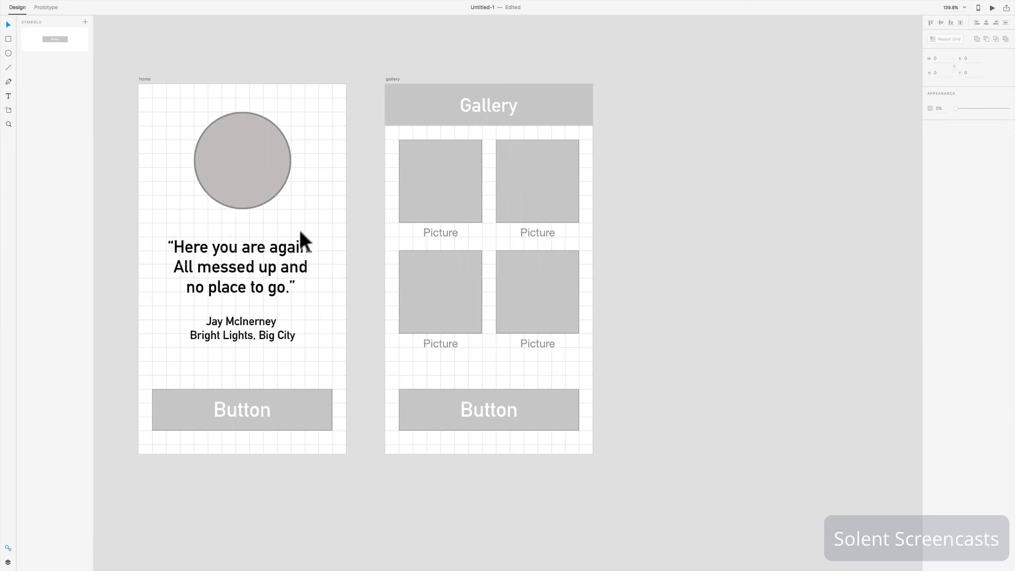
Step: Move the button symbol below img-section in the gallery artboard's layer order
scroll(312, 226, left, 5)
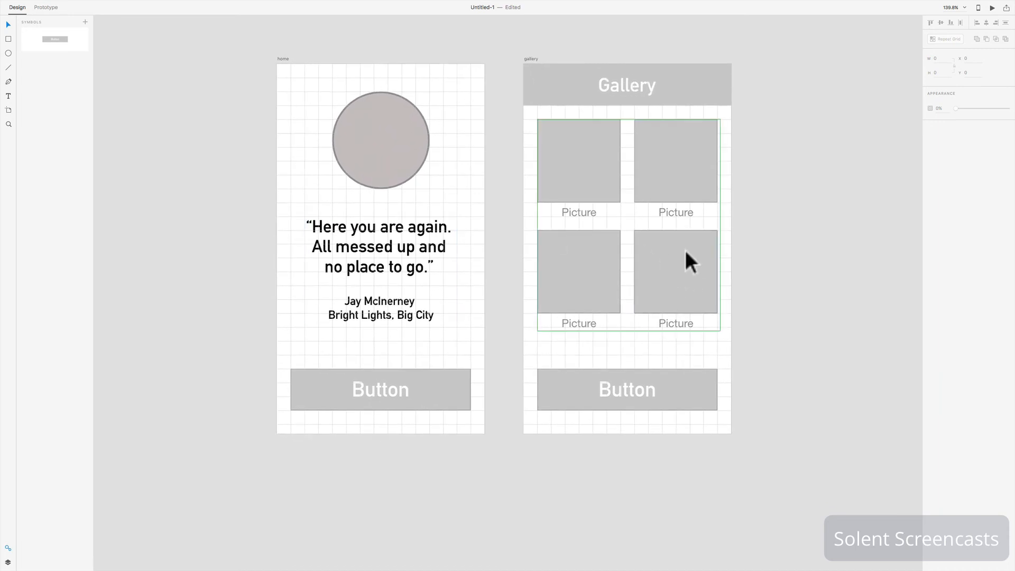
click(8, 562)
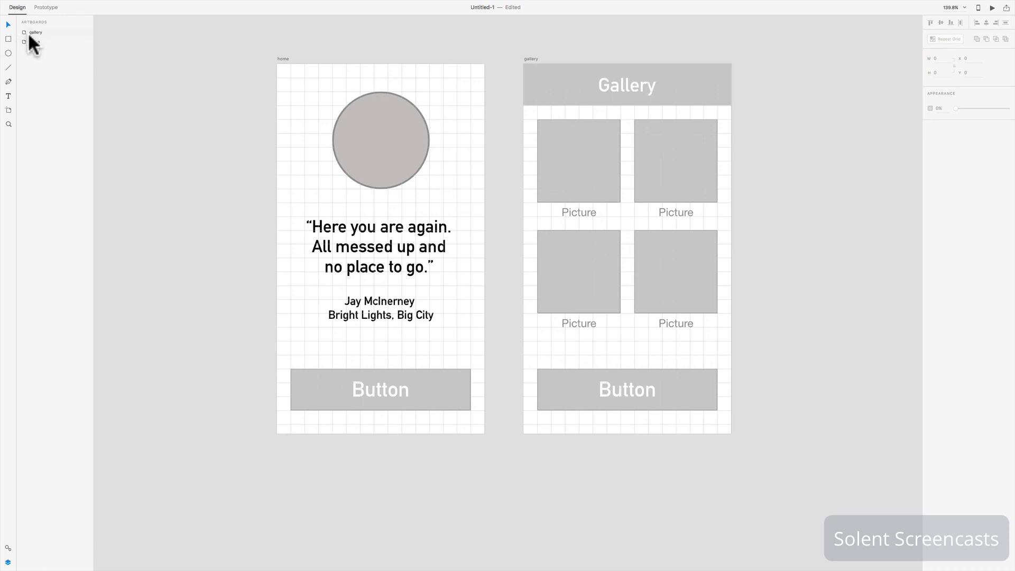
double_click(29, 33)
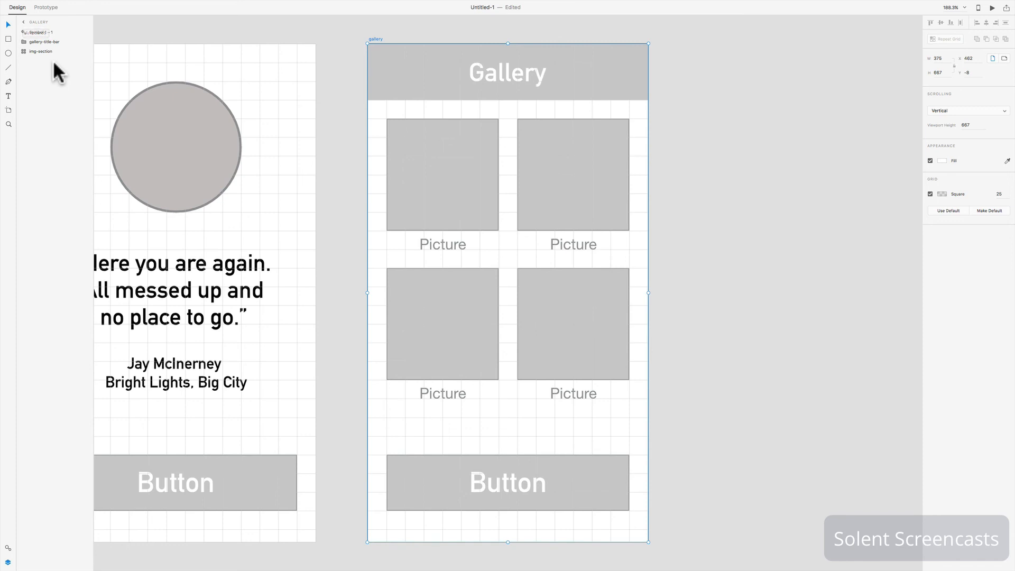
click(40, 31)
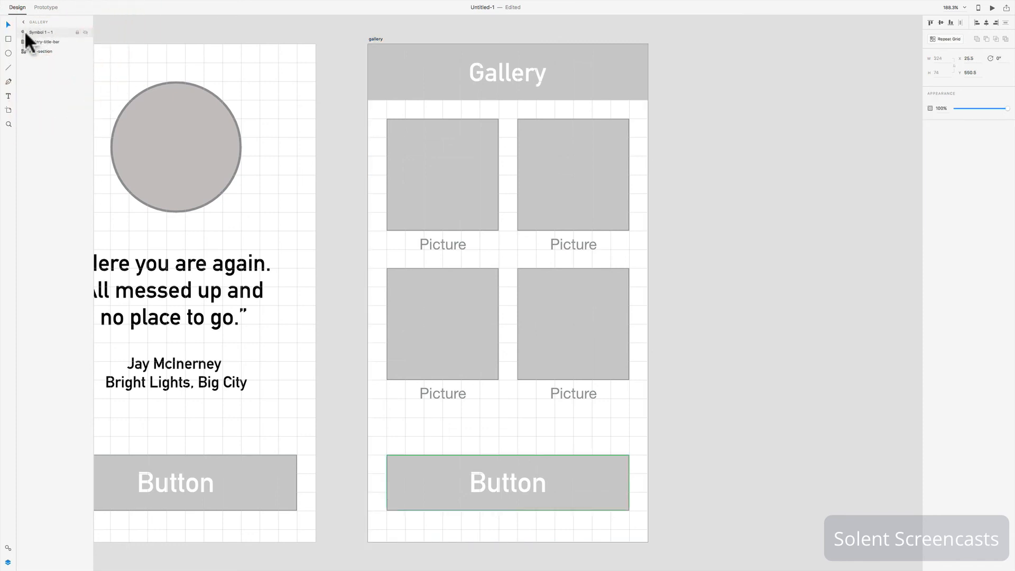
drag(25, 32, 23, 53)
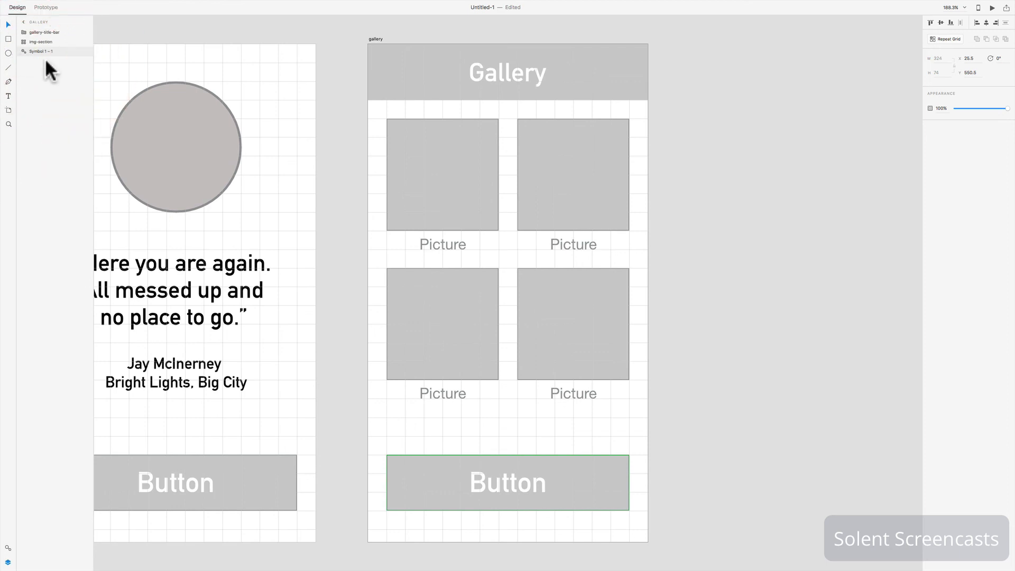
Step: Return to the artboard list and move the home artboard above gallery
click(23, 23)
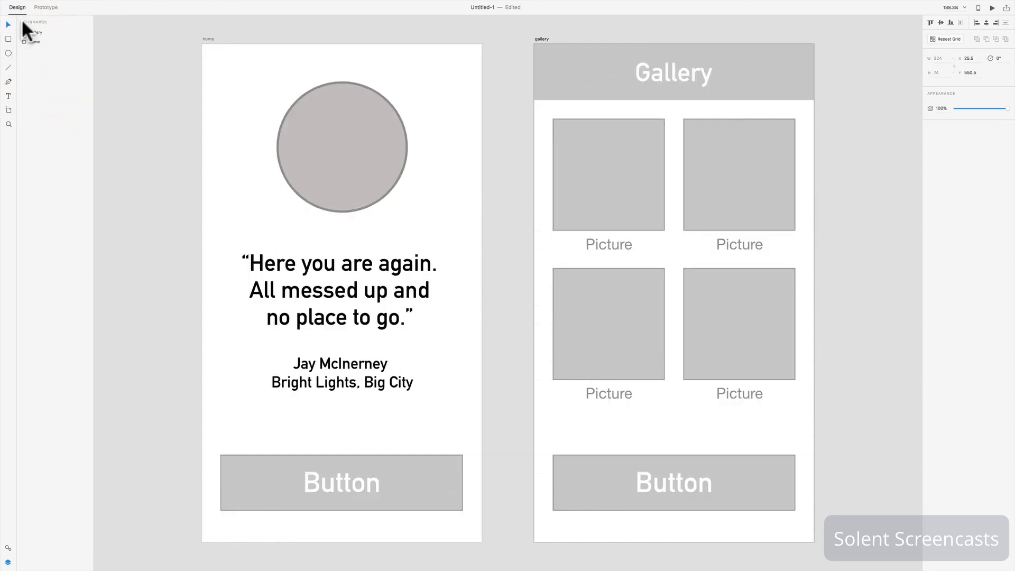
click(44, 44)
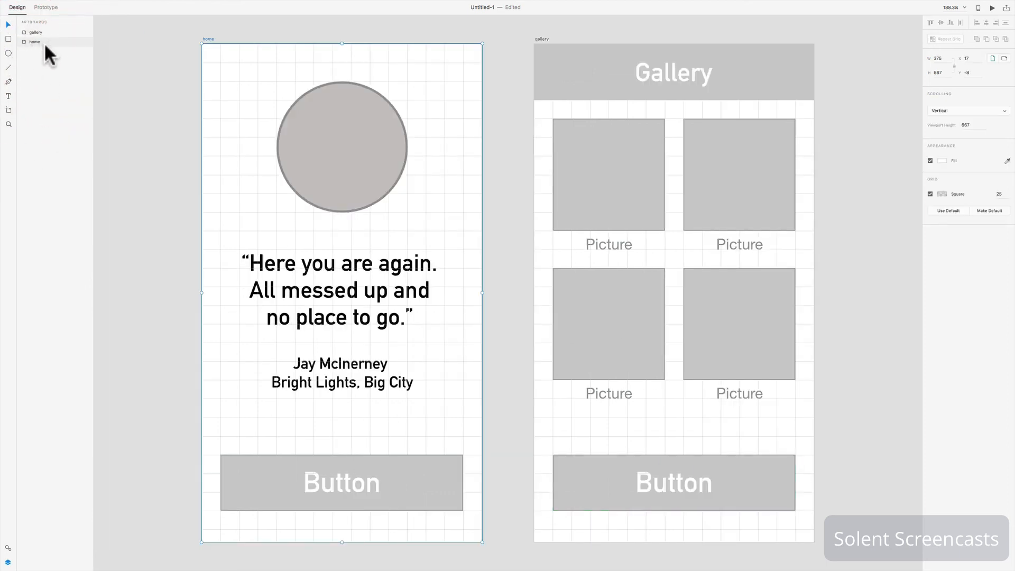
drag(38, 43, 39, 29)
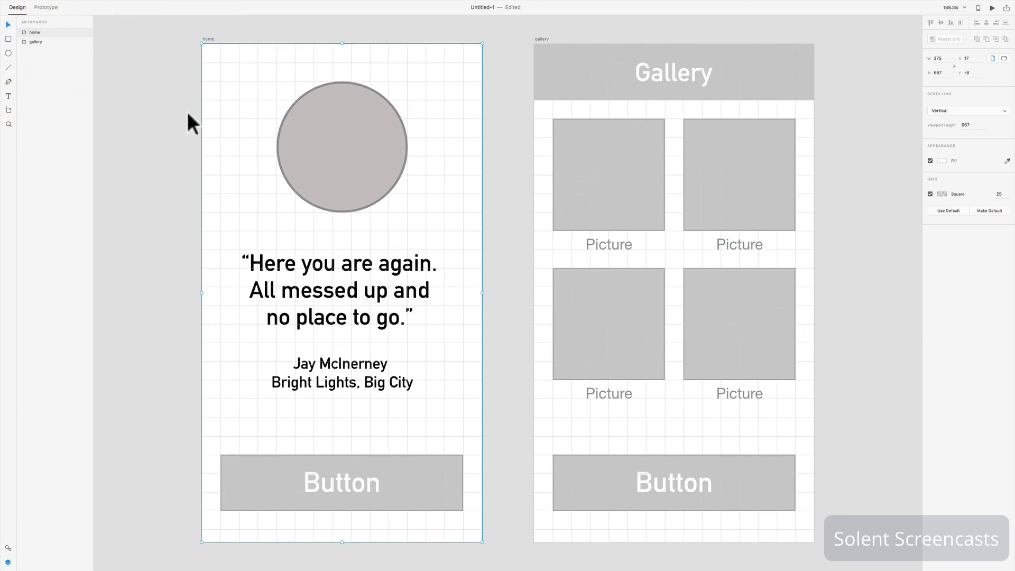
Step: Rename the button symbol in the gallery artboard's layers as button1 and update all instances of the symbol
double_click(36, 37)
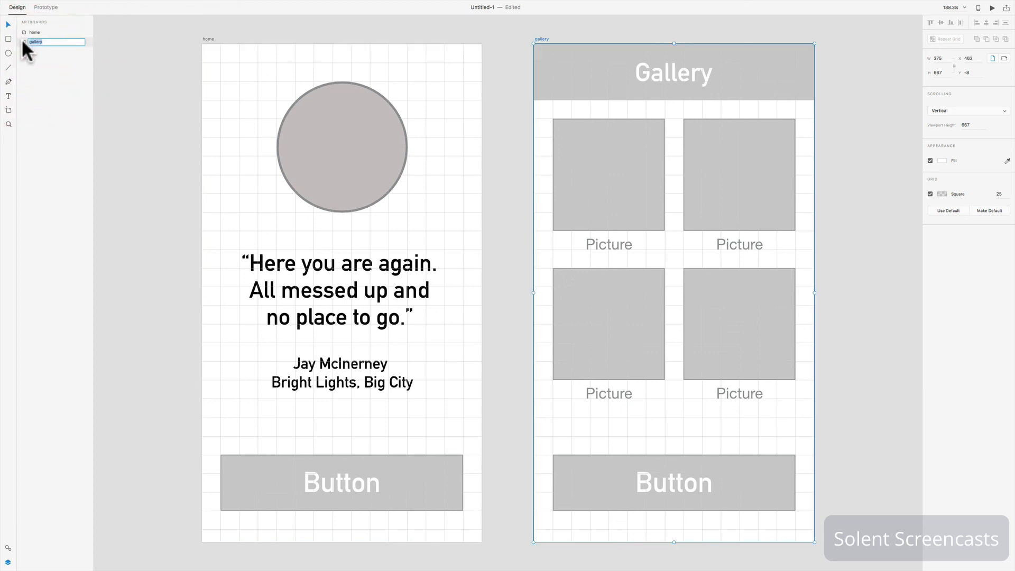
click(23, 41)
double_click(44, 52)
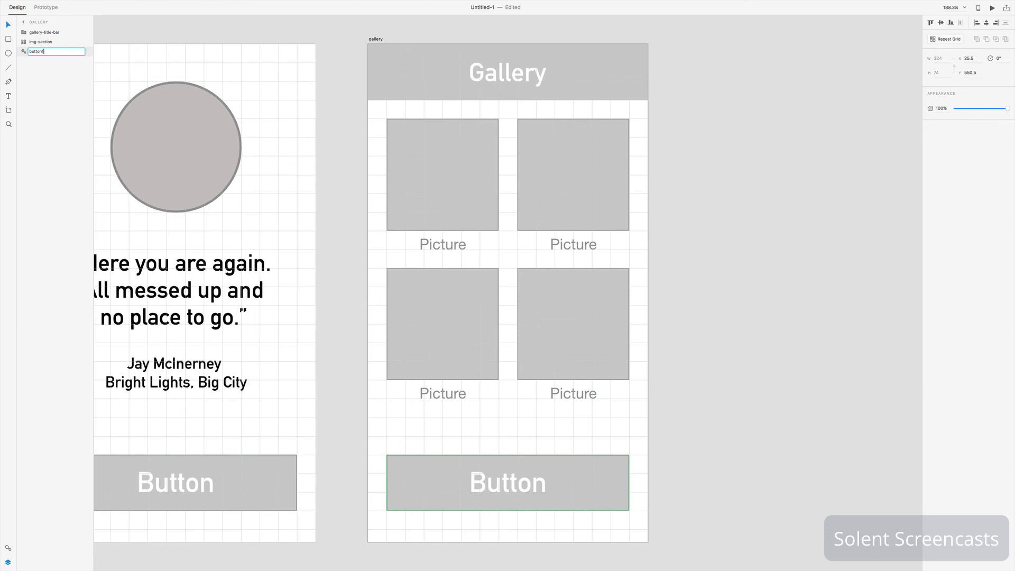
click(31, 49)
right_click(35, 50)
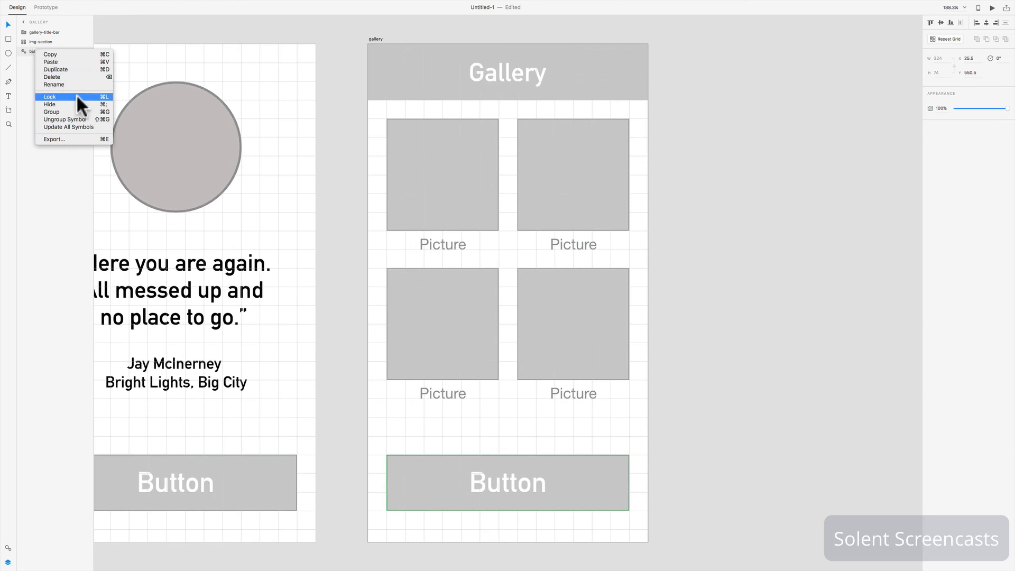
click(84, 126)
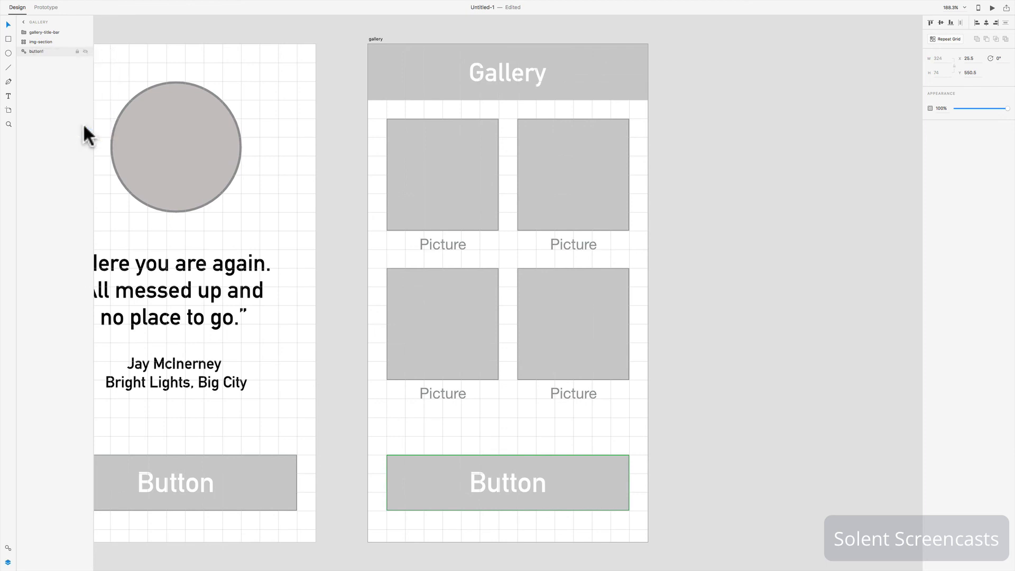
Step: Inspect the layer names inside the gallery and home artboards, and return to the artboard list
click(22, 21)
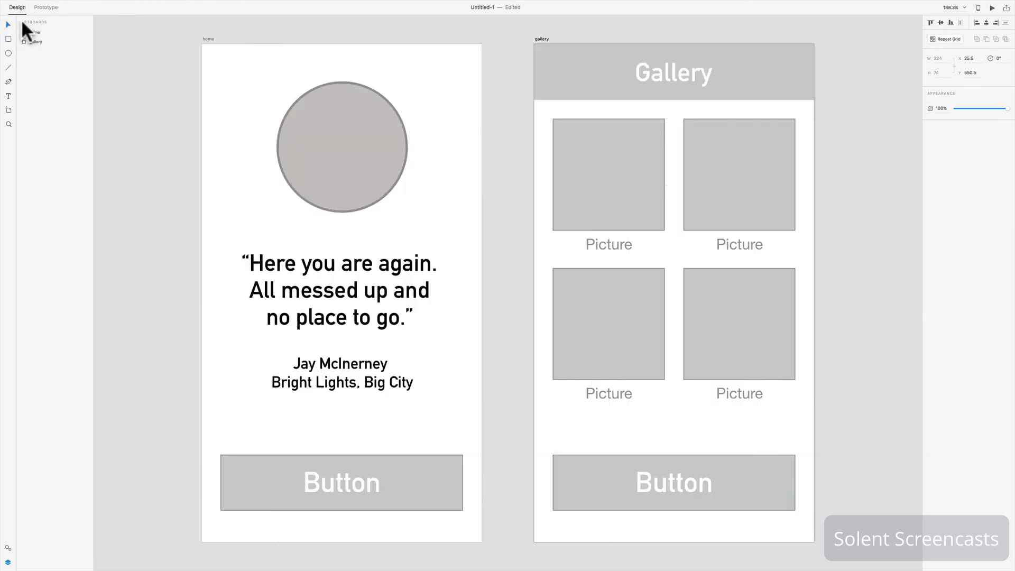
double_click(39, 42)
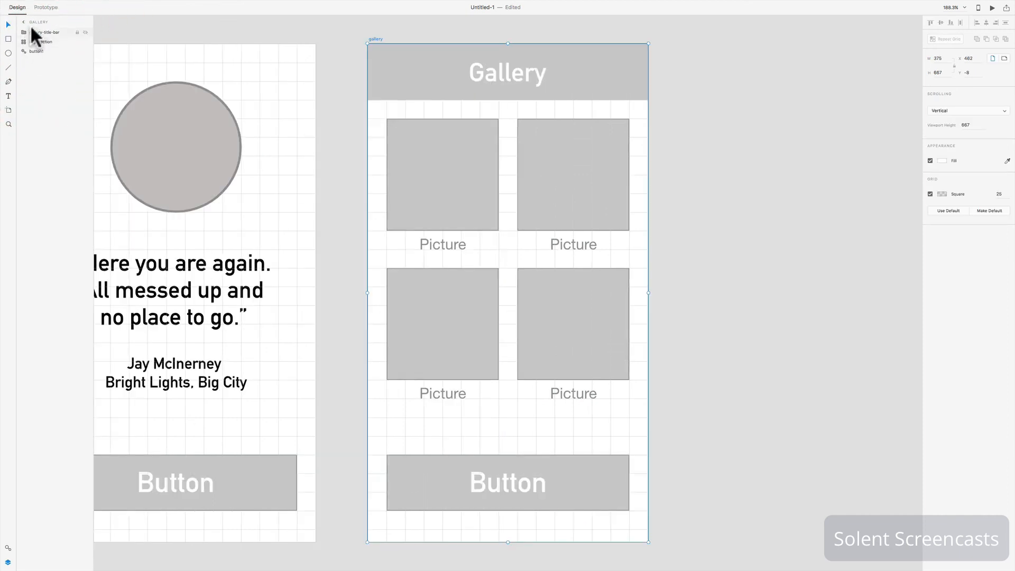
click(23, 22)
double_click(37, 33)
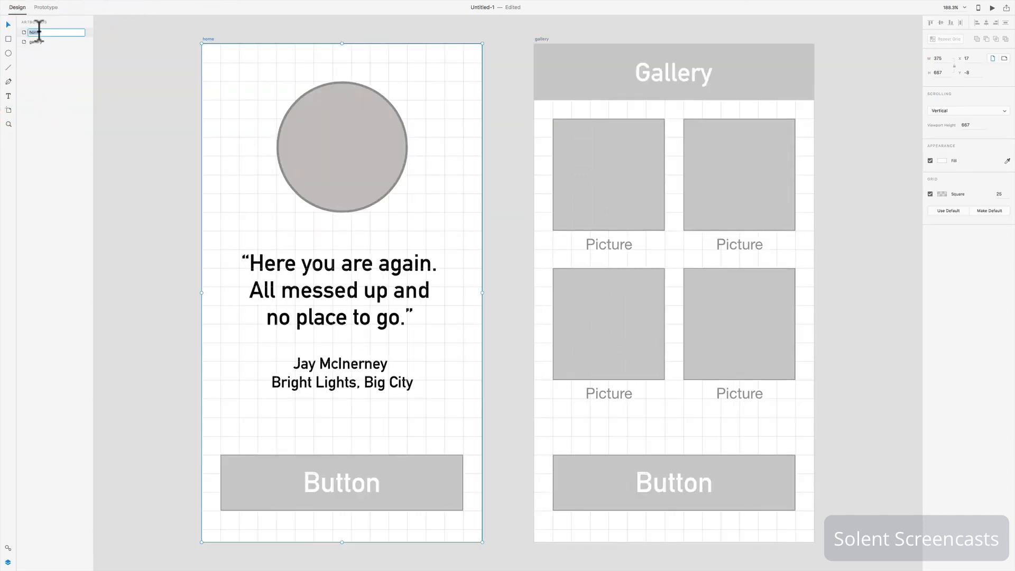
double_click(24, 32)
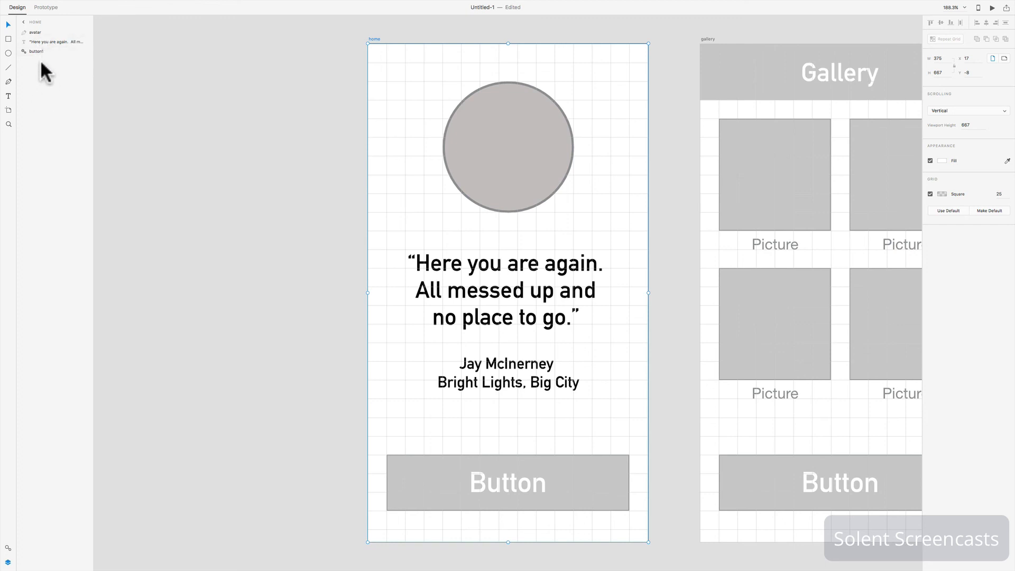
scroll(461, 295, right, 6)
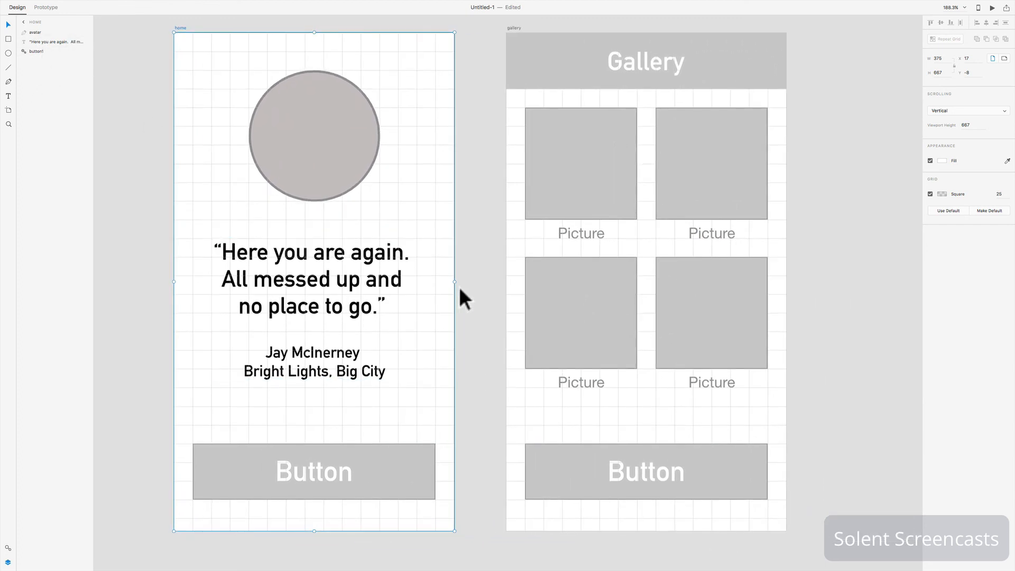
click(22, 22)
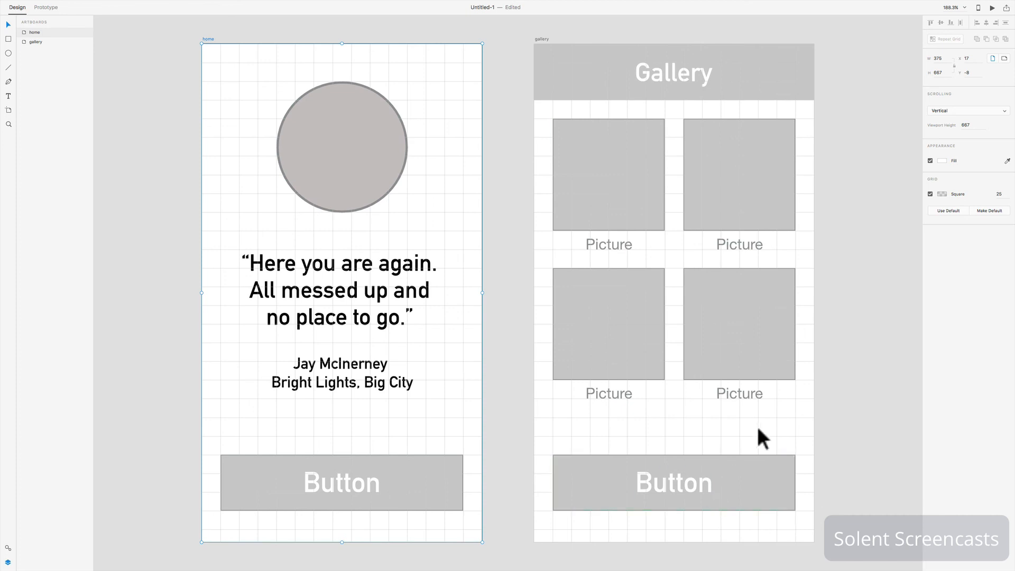
Step: Select the picture repeat grid on the gallery artboard
click(744, 182)
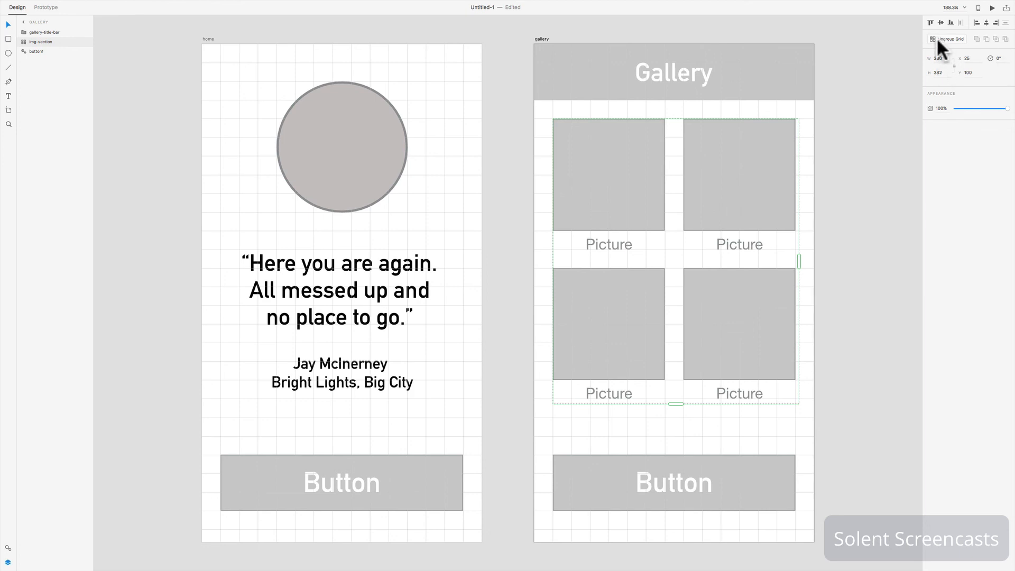